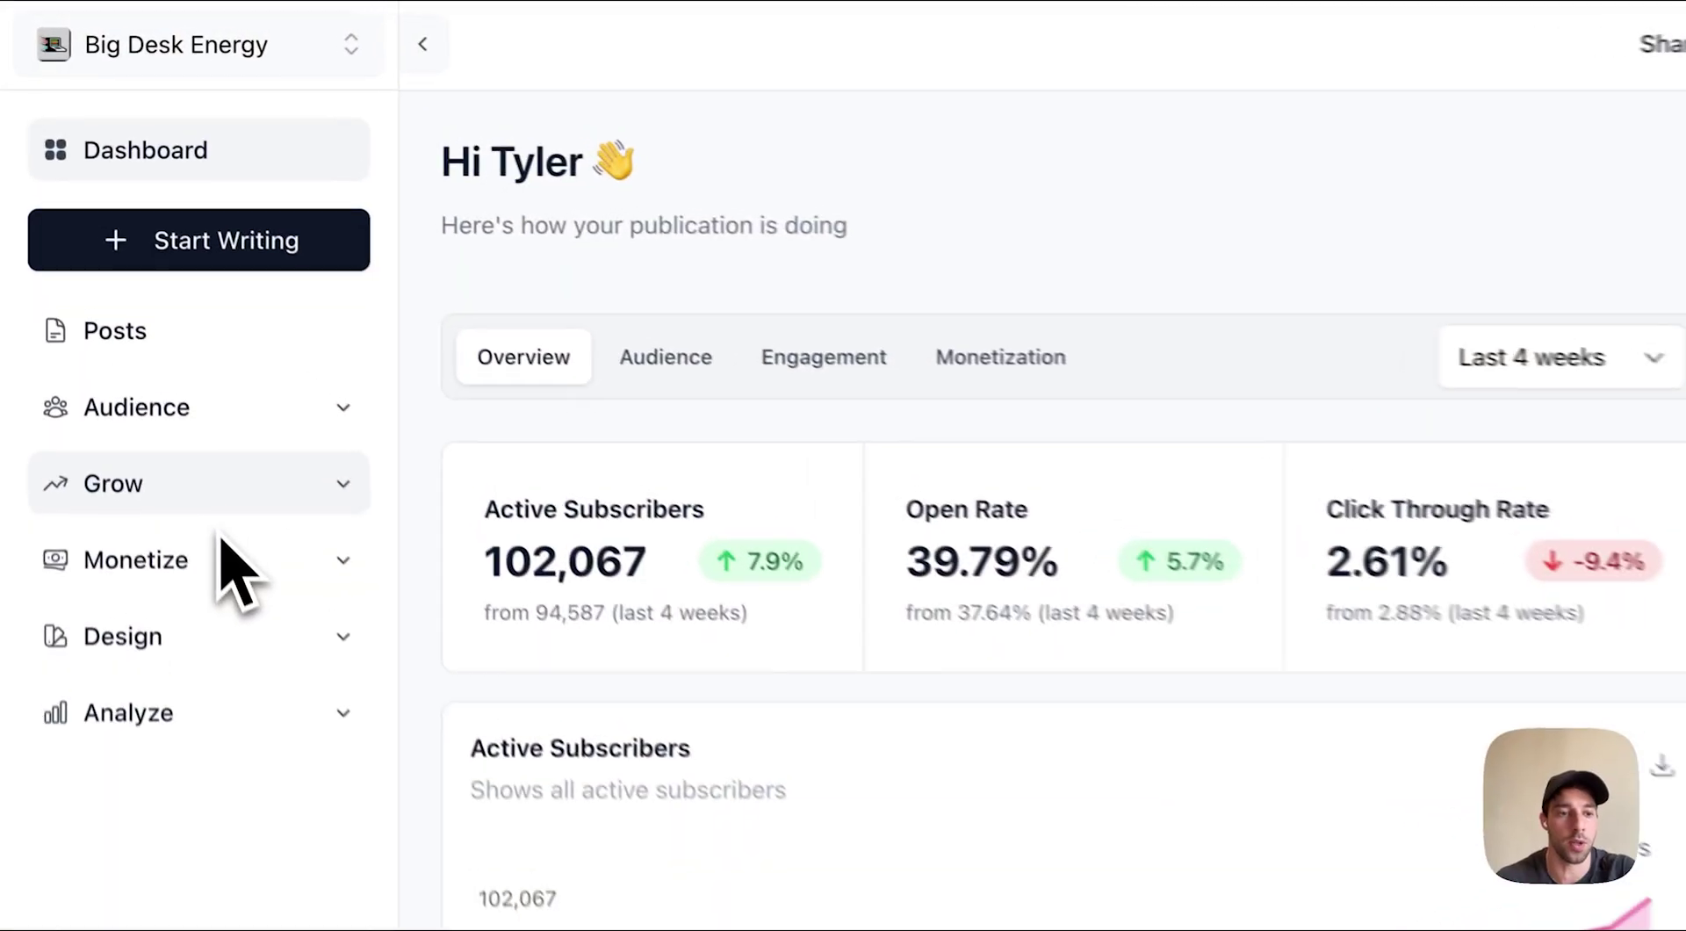
# Step: Expand Monetize in the sidebar and go to the Ads page
pyautogui.click(239, 586)
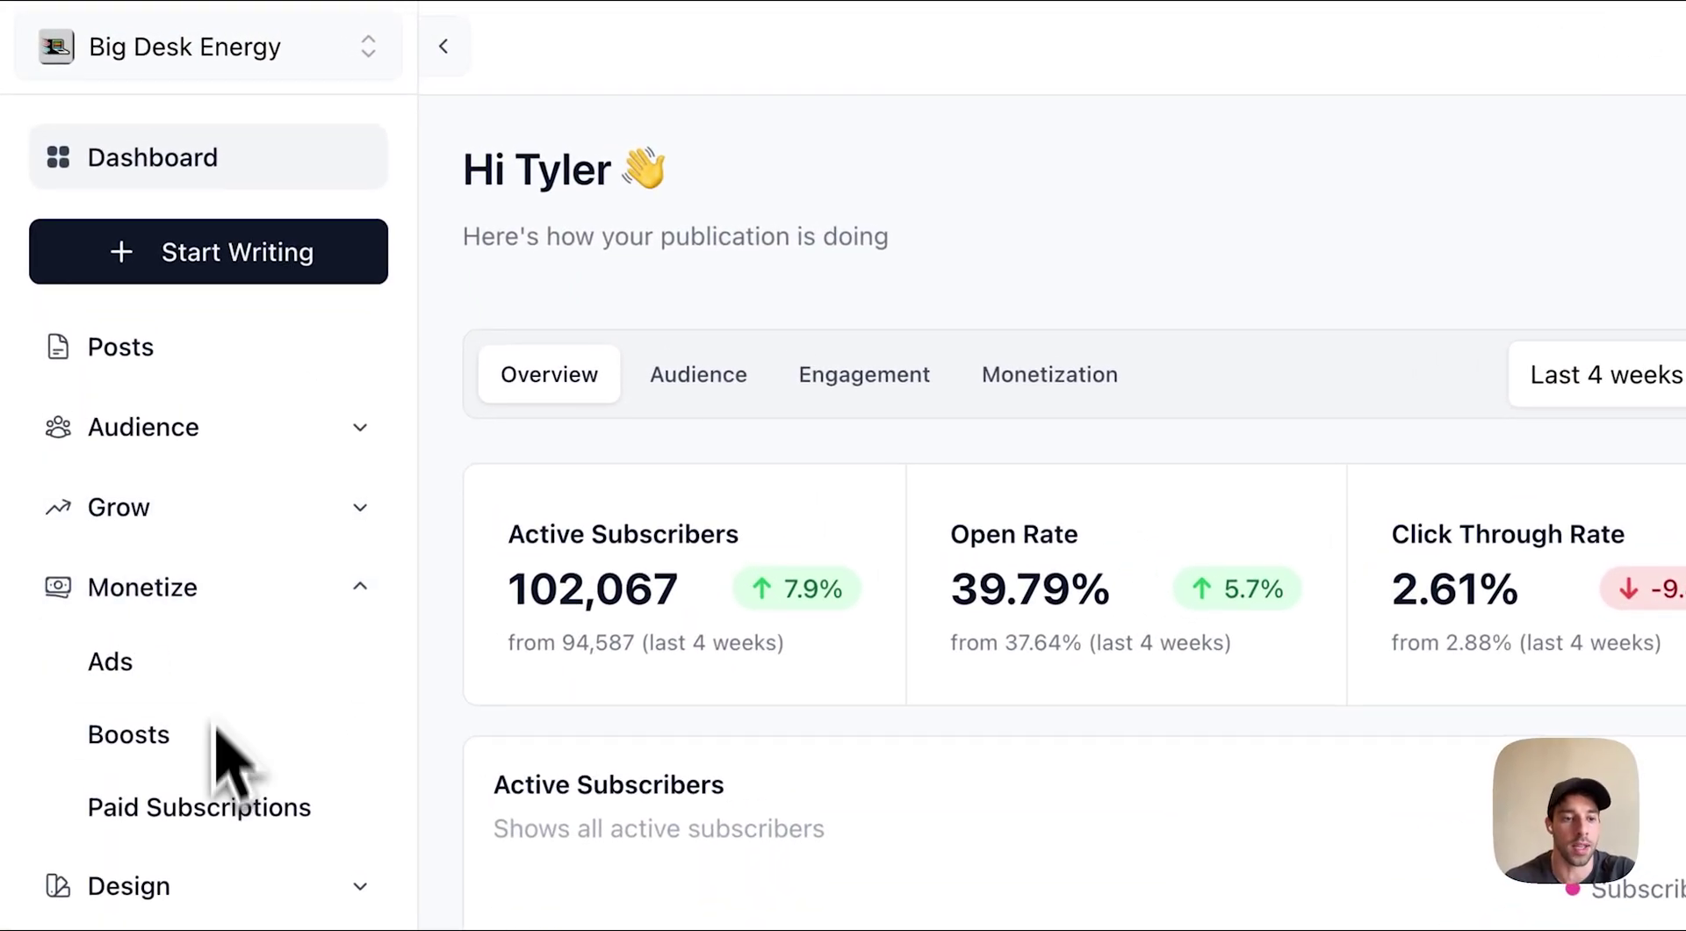
pyautogui.click(113, 661)
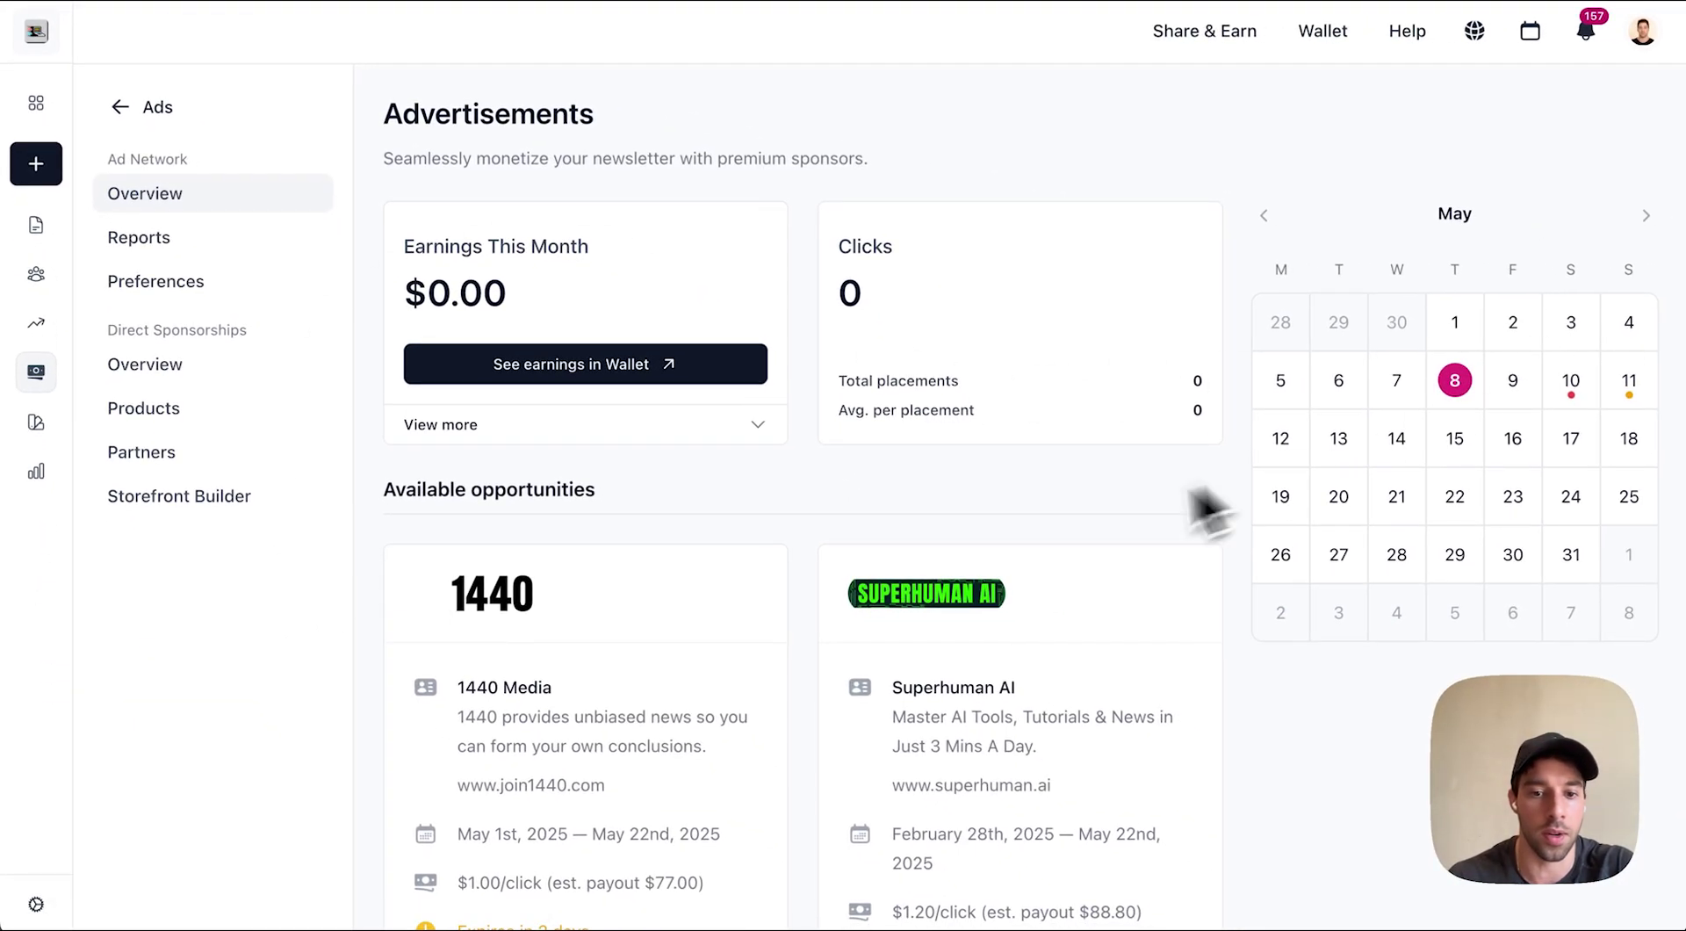
# Step: Browse the sponsor opportunities, then open Direct Sponsorships Products listing Monthly Package and Primary Sponsorship
pyautogui.scroll(-7, 1208, 510)
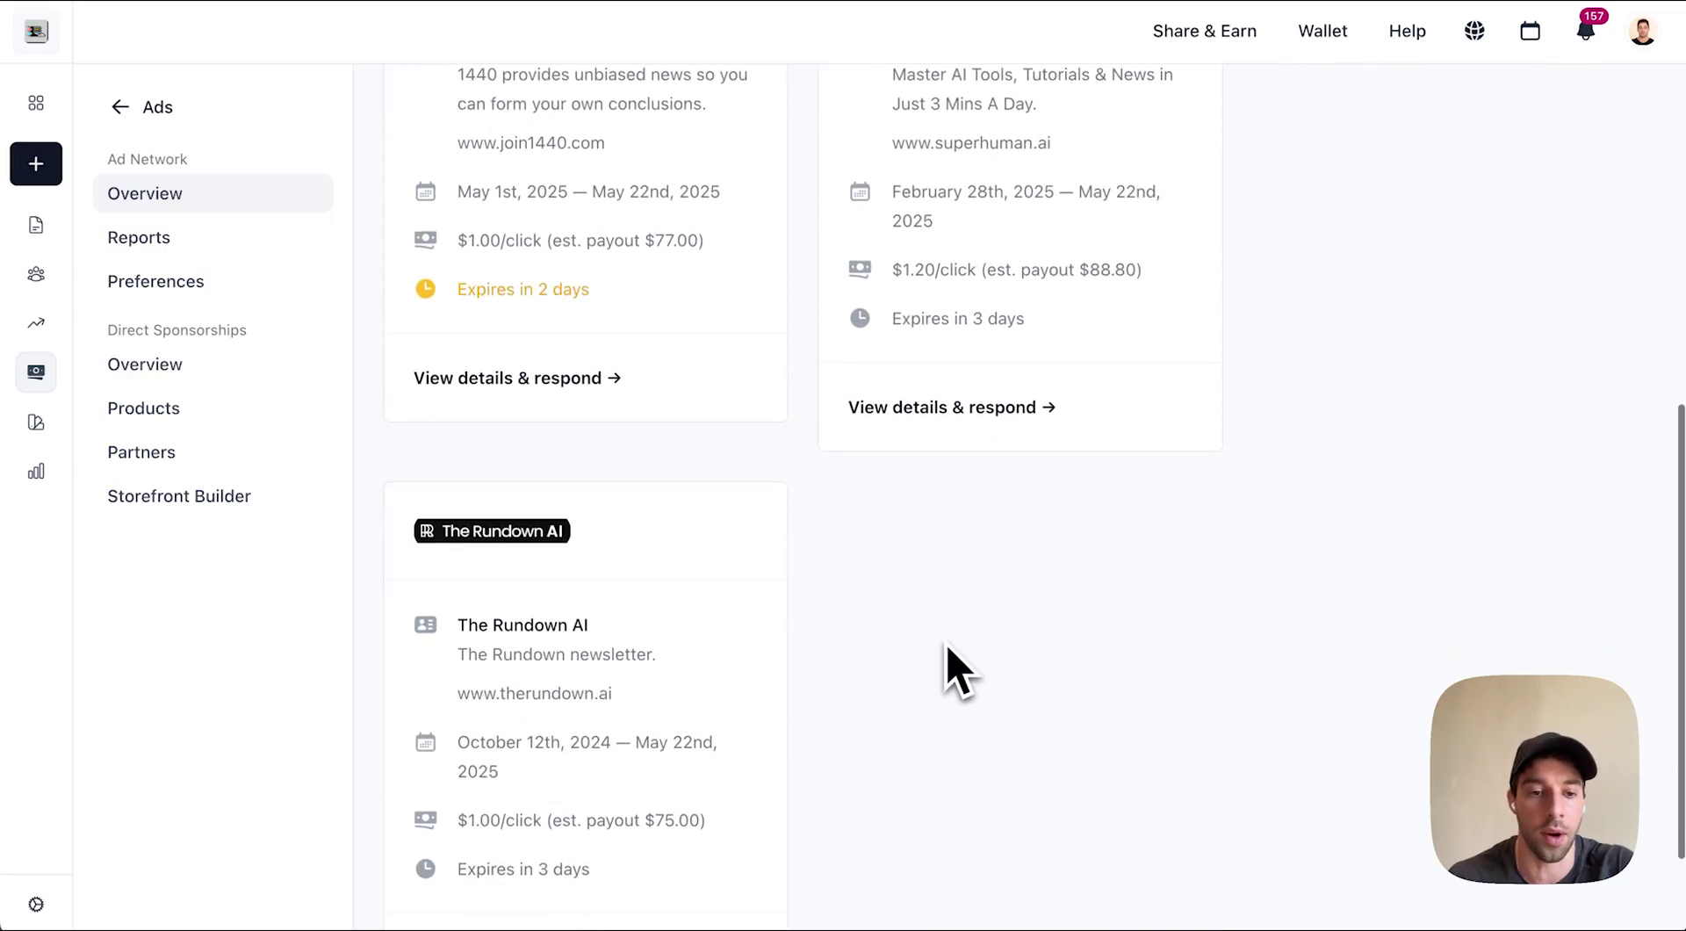
pyautogui.scroll(8, 957, 671)
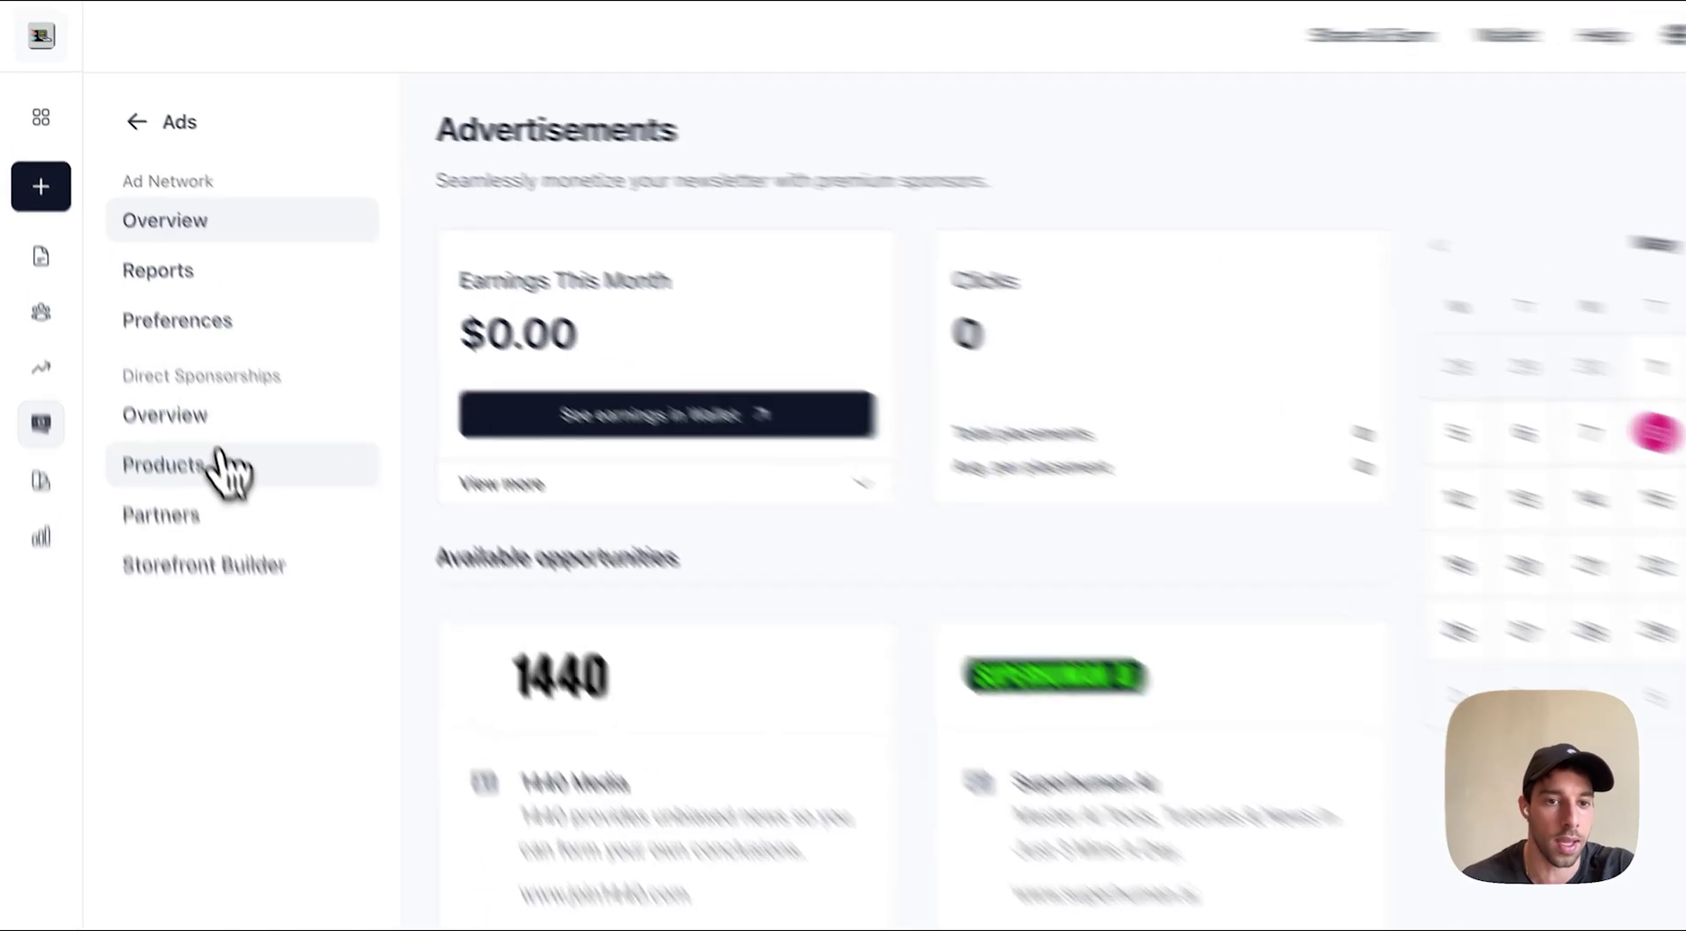
pyautogui.click(221, 461)
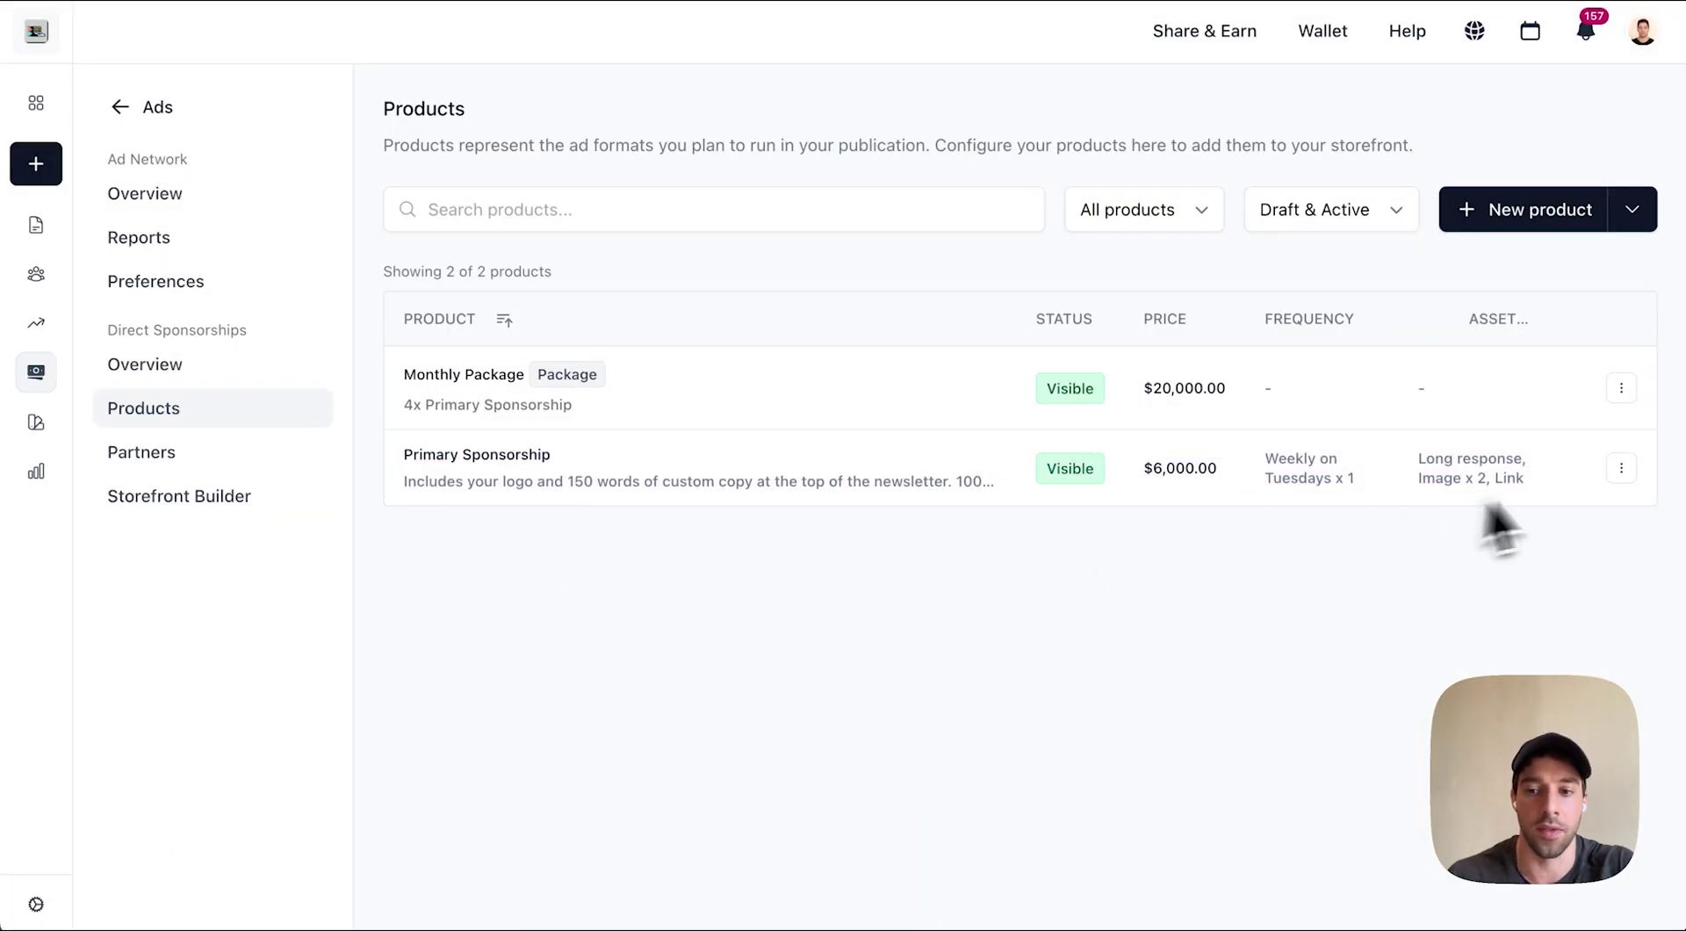
pyautogui.click(1623, 472)
pyautogui.click(1465, 514)
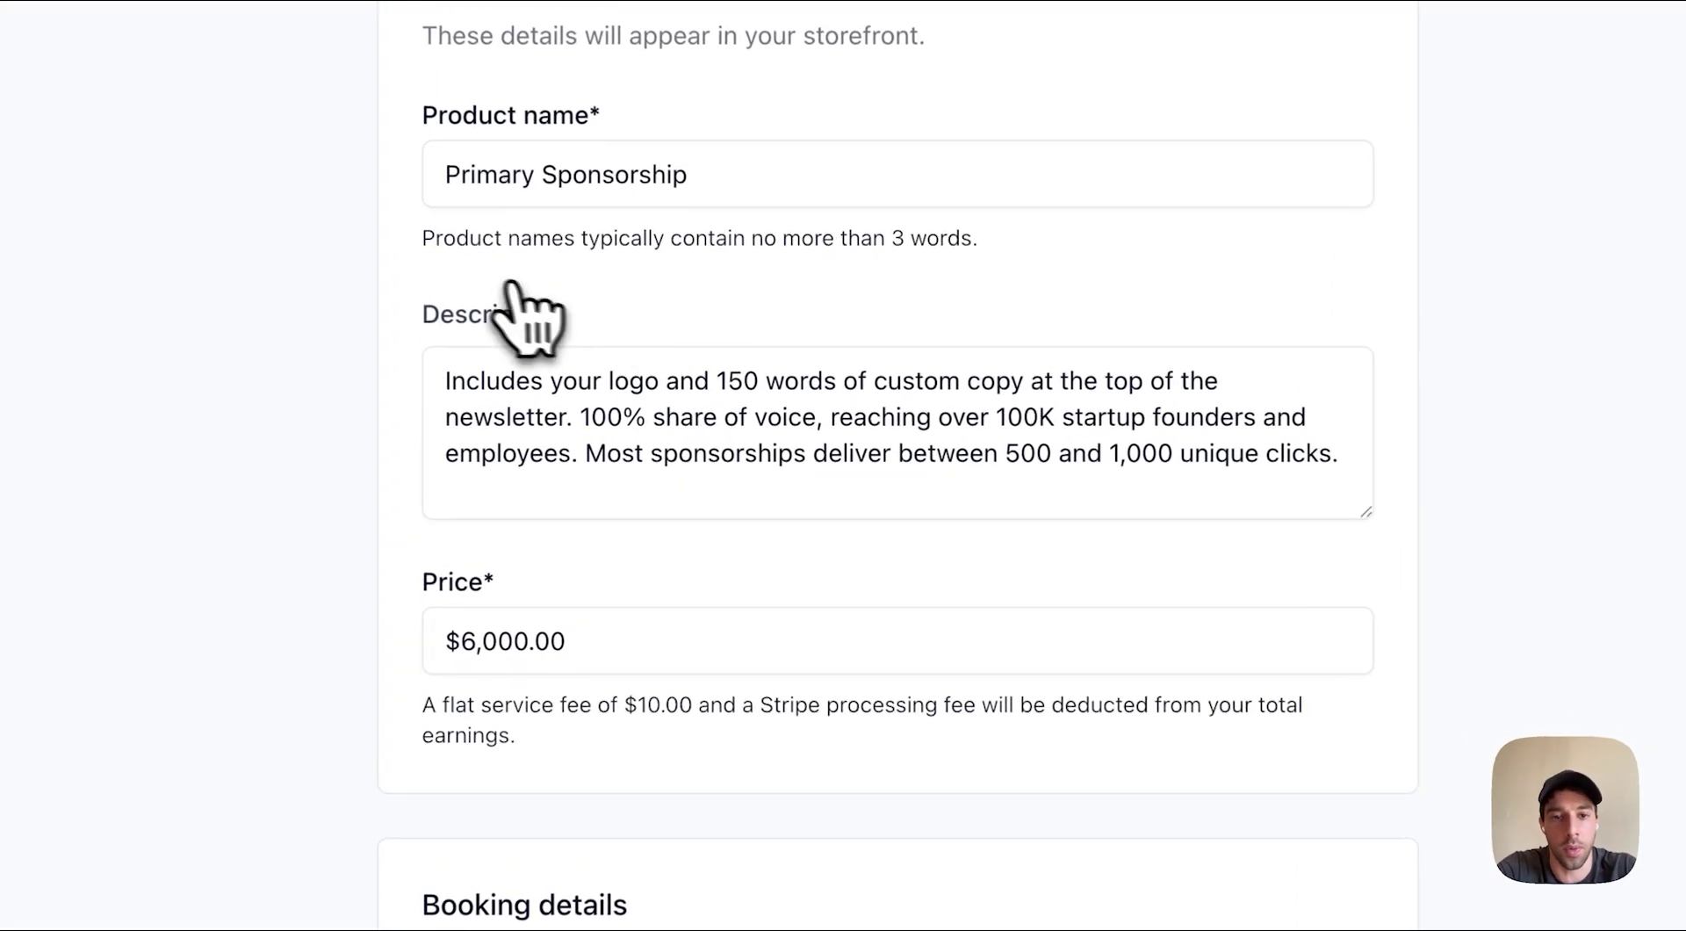
pyautogui.click(468, 173)
pyautogui.click(531, 444)
pyautogui.scroll(-3, 530, 444)
pyautogui.click(591, 378)
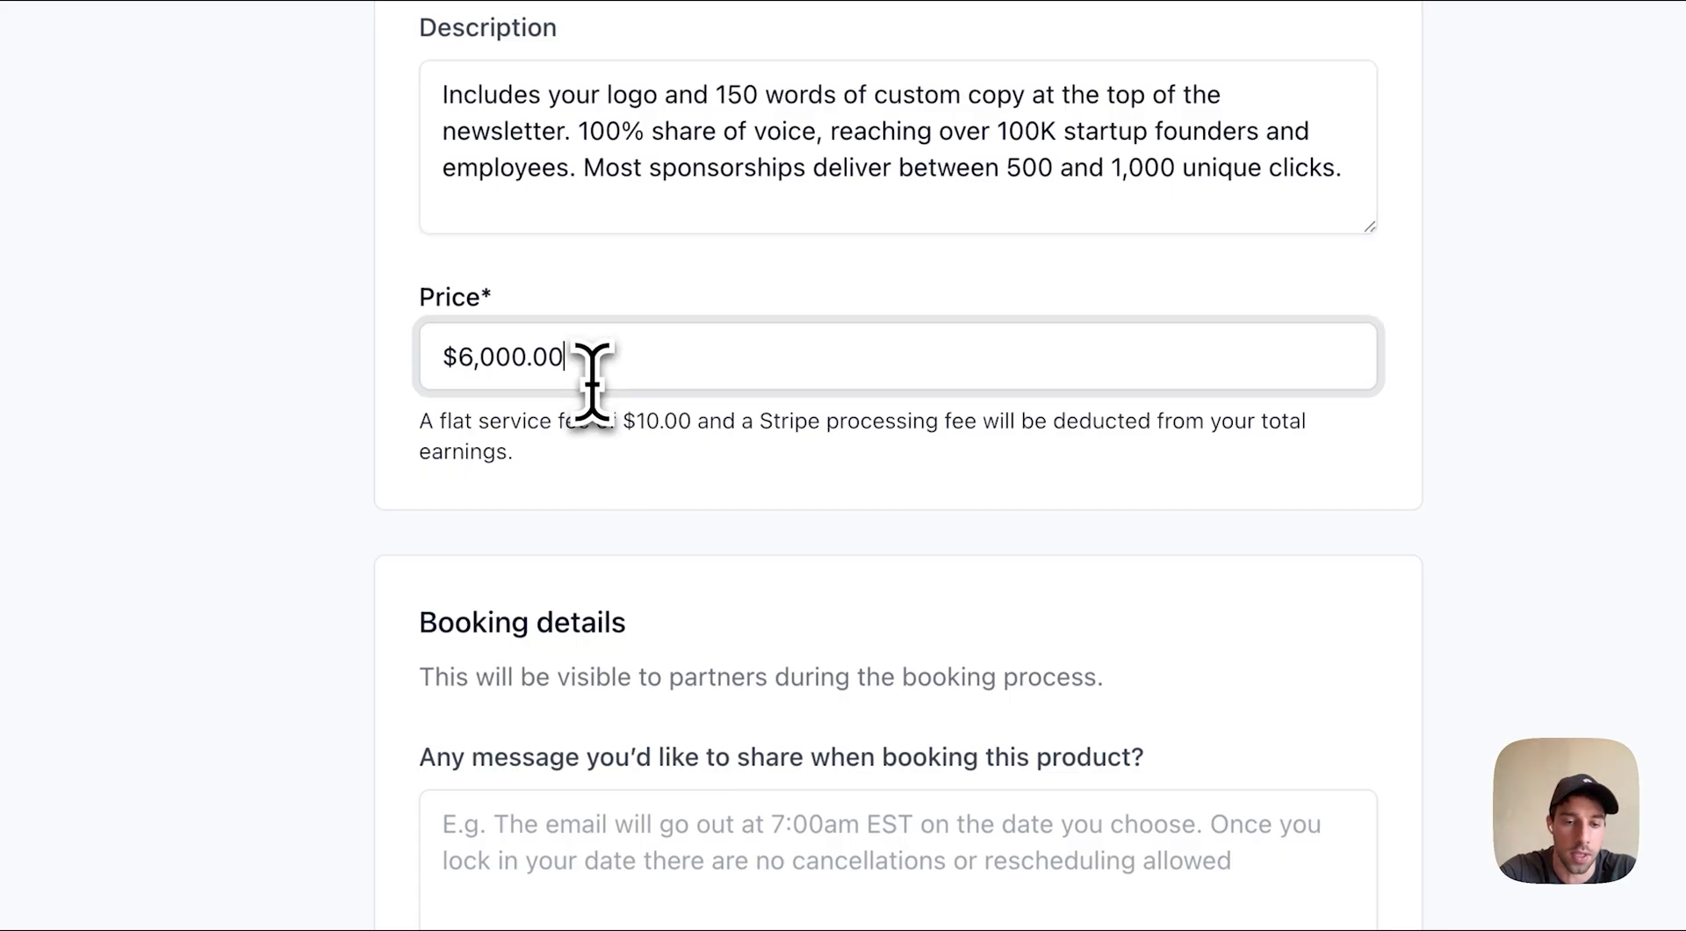
pyautogui.scroll(-3, 591, 379)
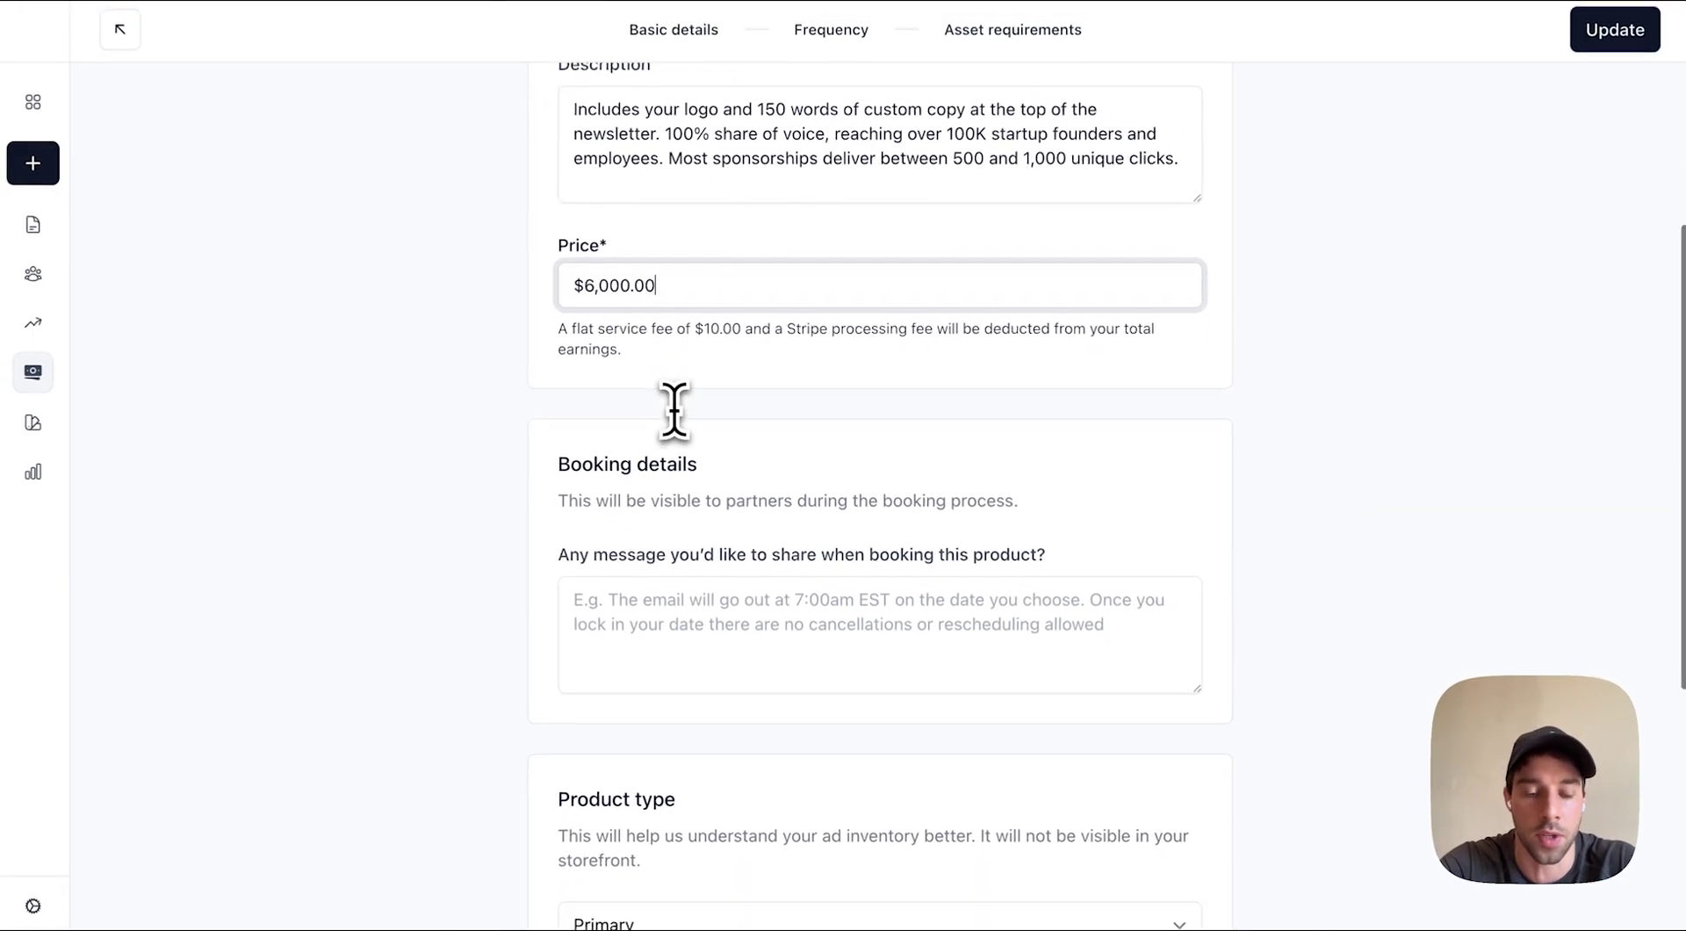
pyautogui.scroll(-3, 675, 407)
pyautogui.scroll(6, 673, 399)
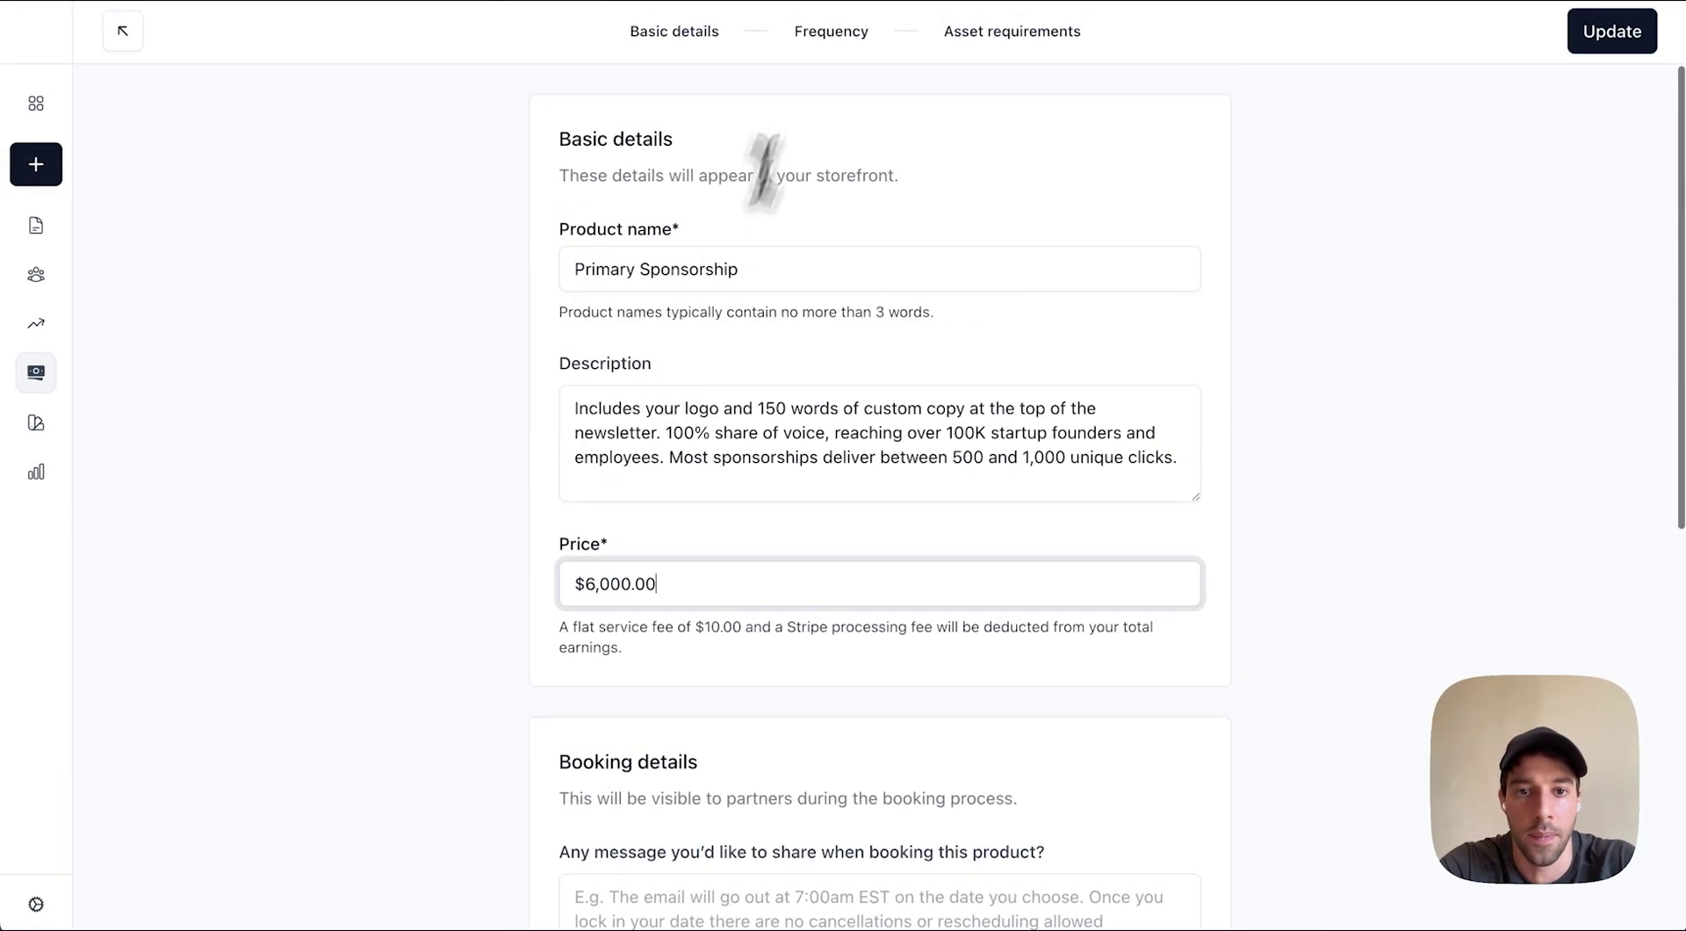
pyautogui.click(815, 49)
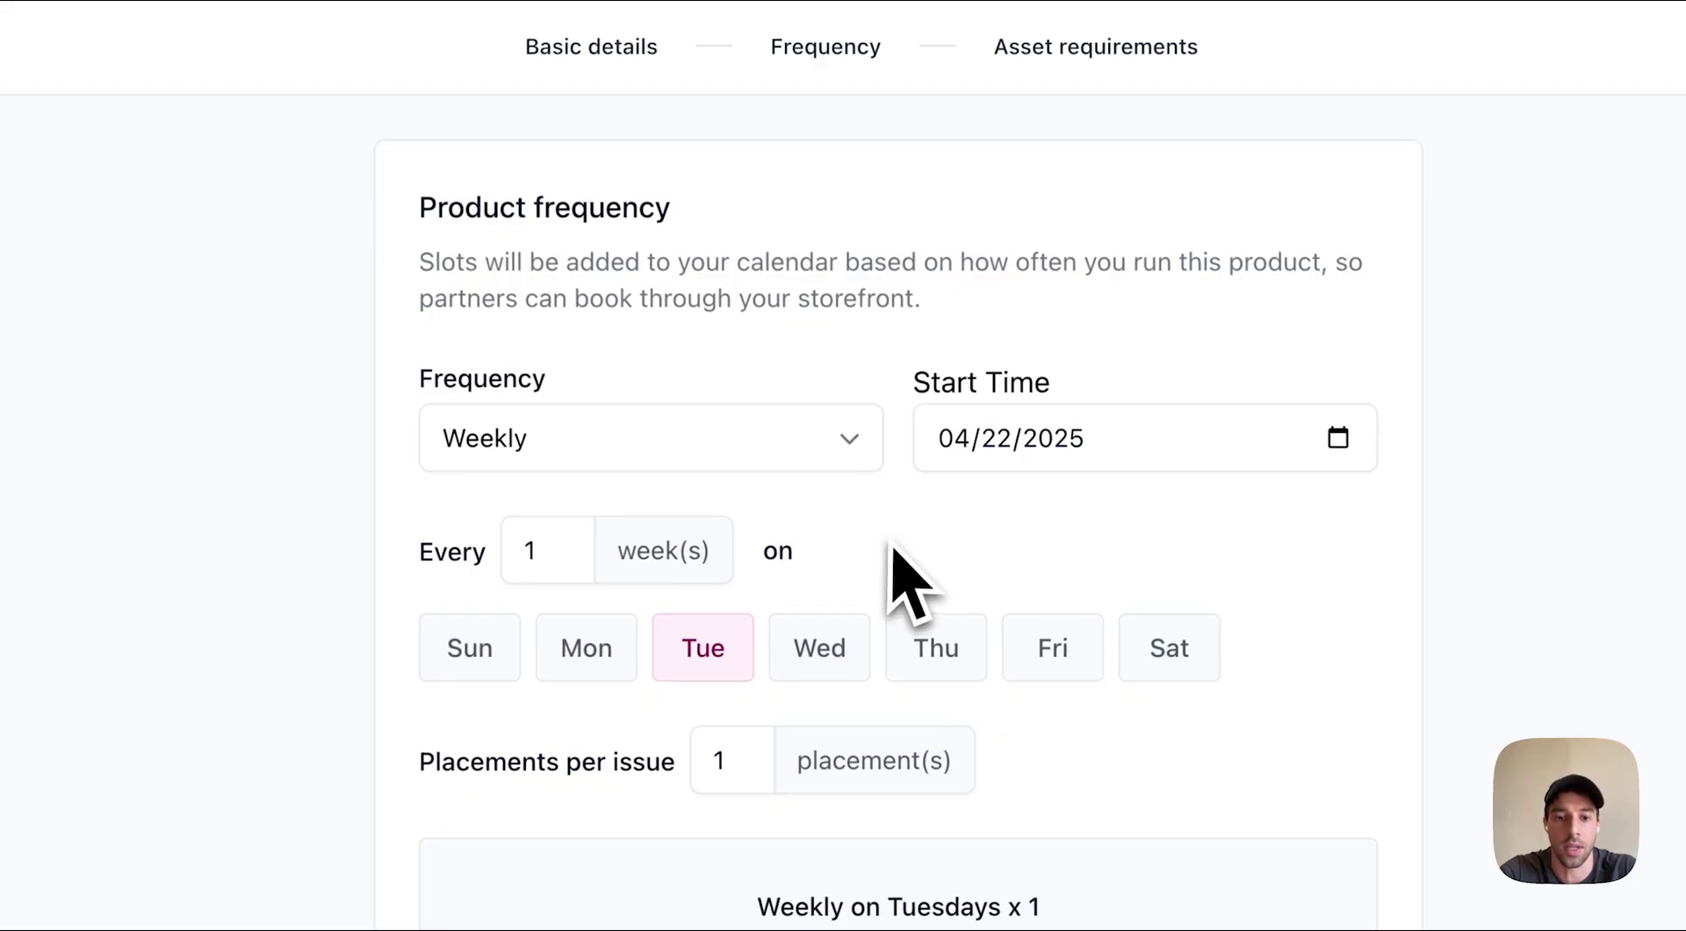
pyautogui.click(1076, 66)
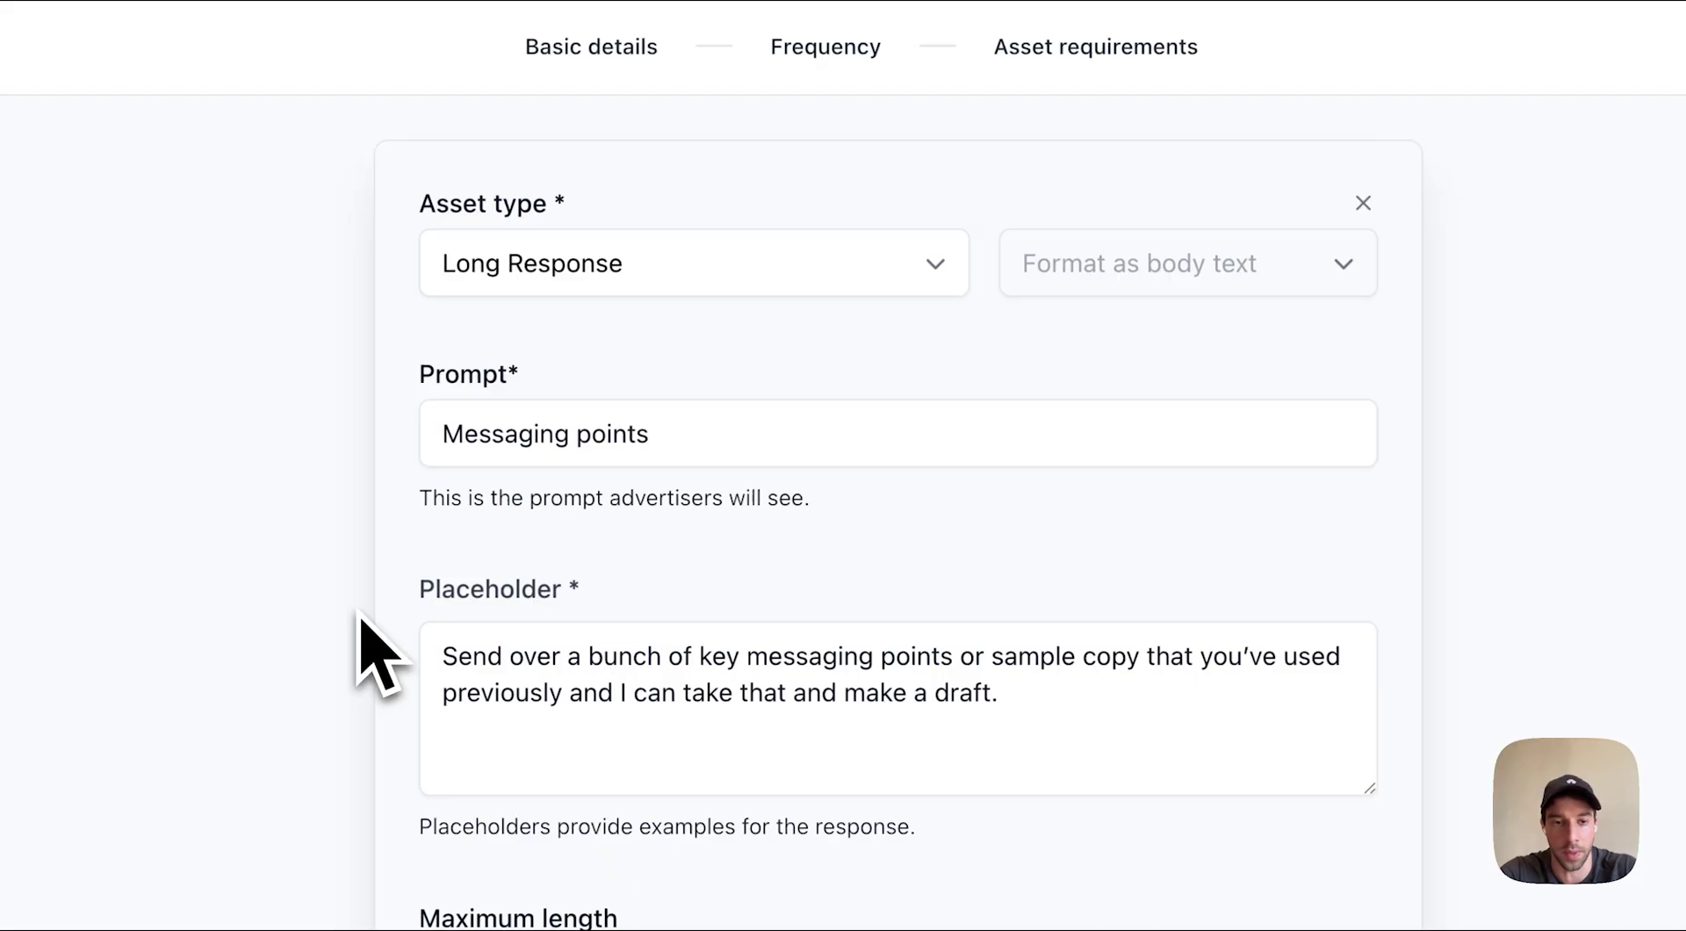
pyautogui.click(96, 43)
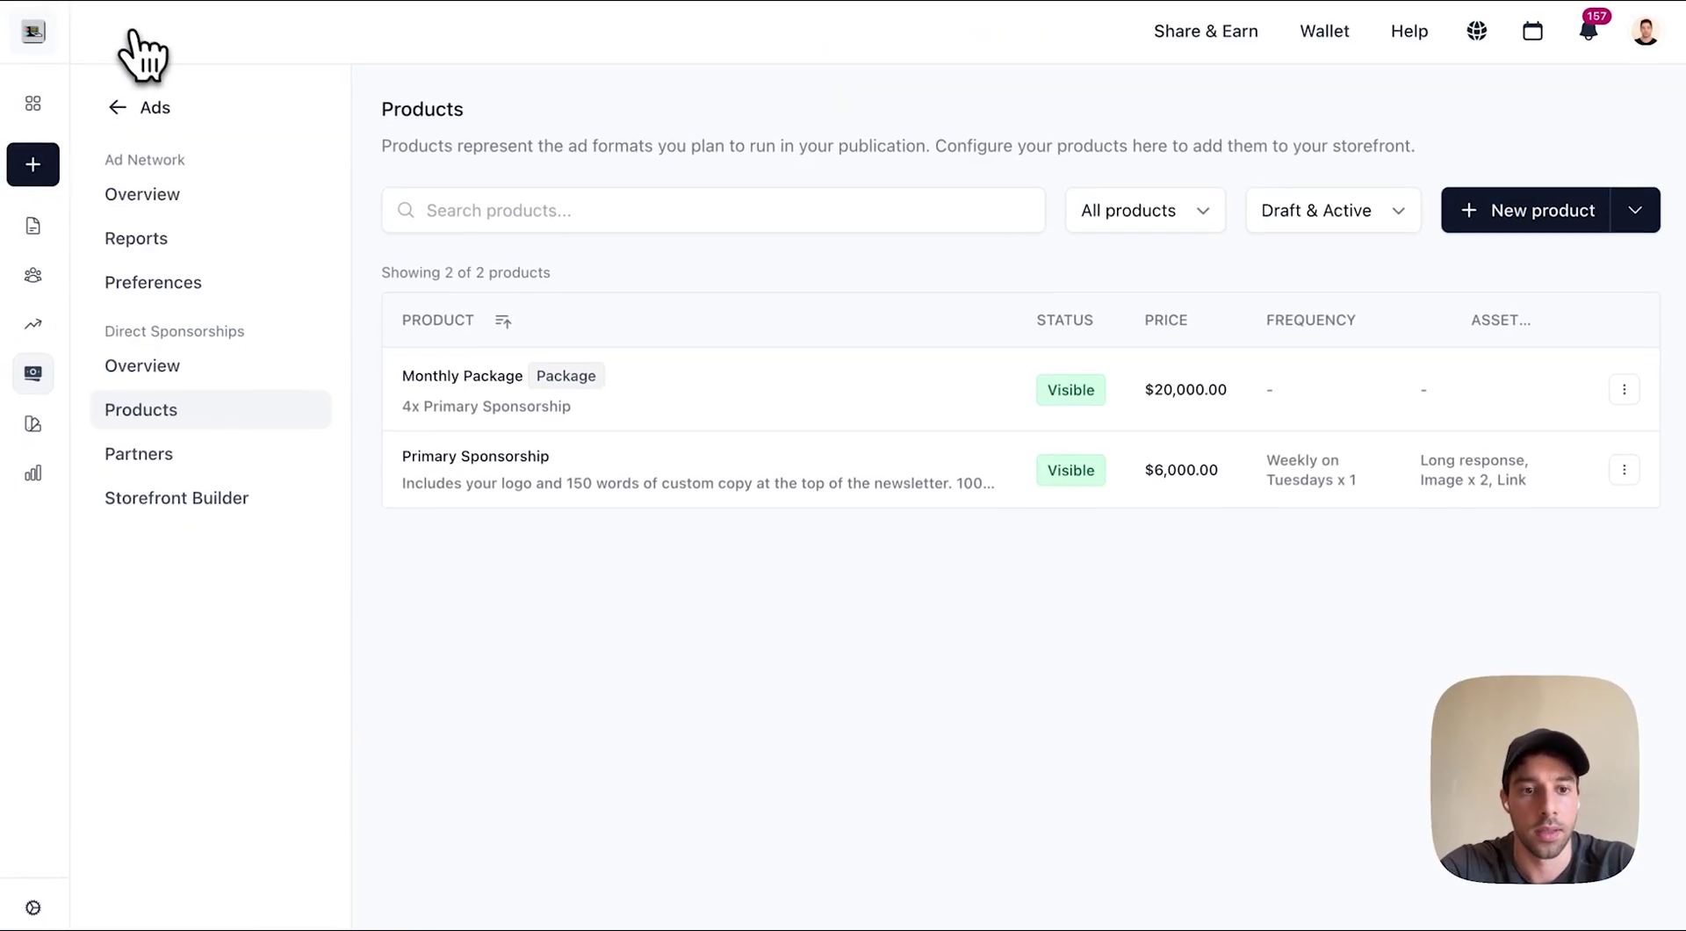
# Step: Edit the Monthly Package and review its 4 Primary Sponsorship units priced at $20,000.00
pyautogui.click(1621, 387)
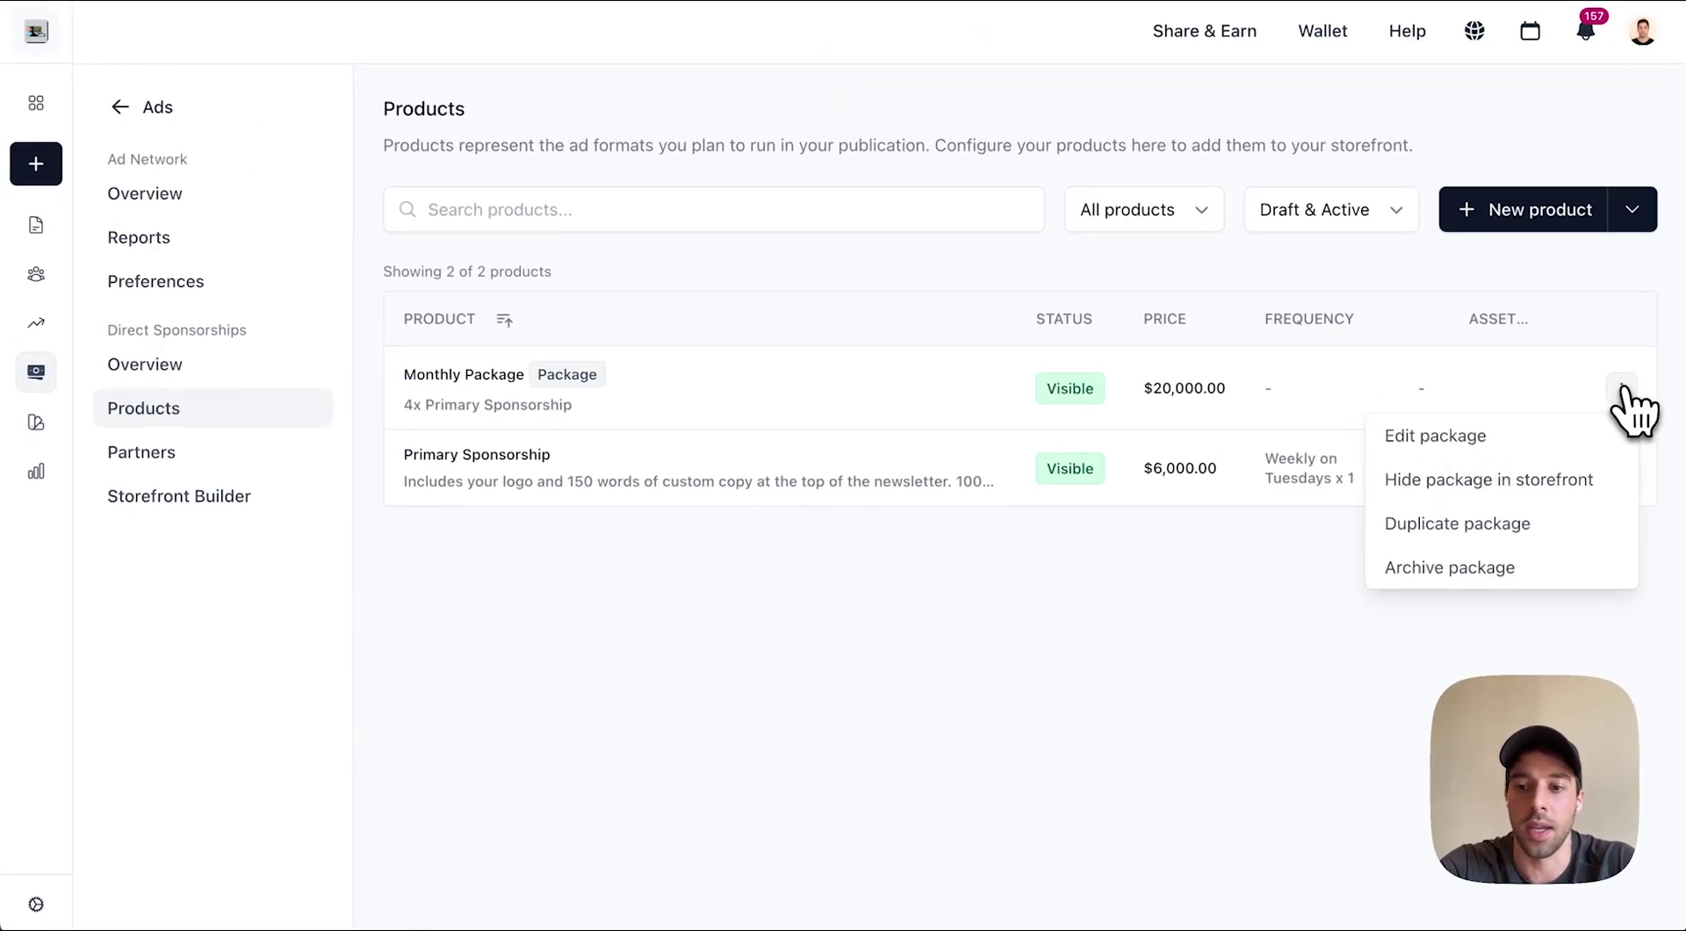
pyautogui.click(1528, 446)
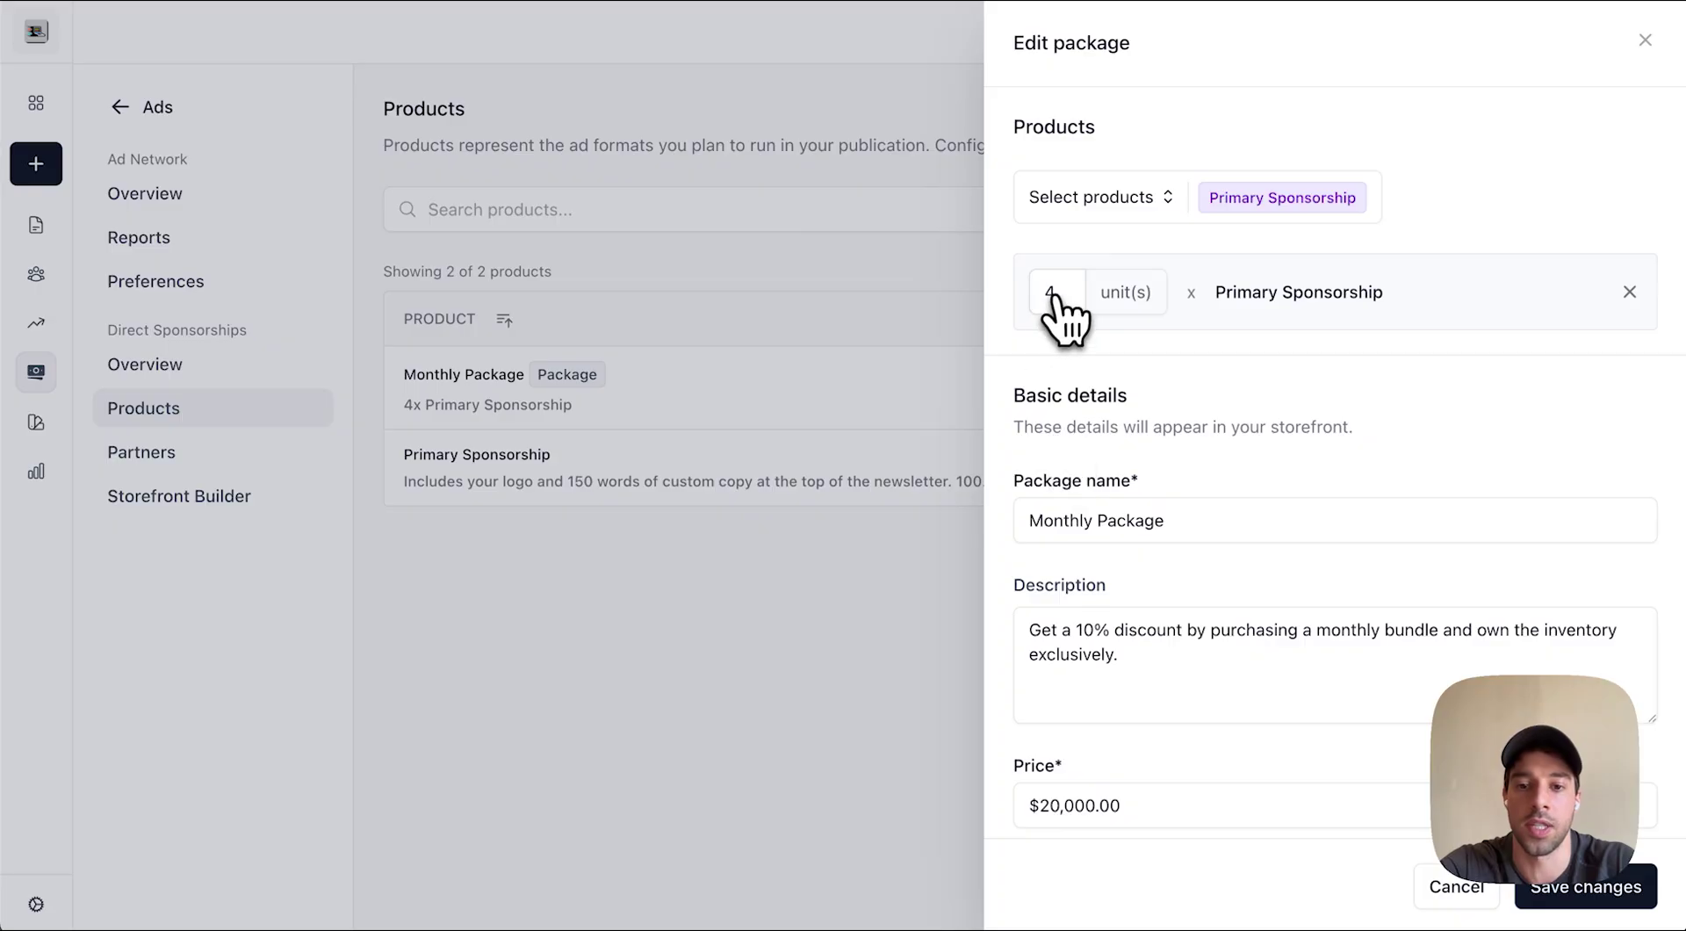
pyautogui.scroll(-2, 1287, 316)
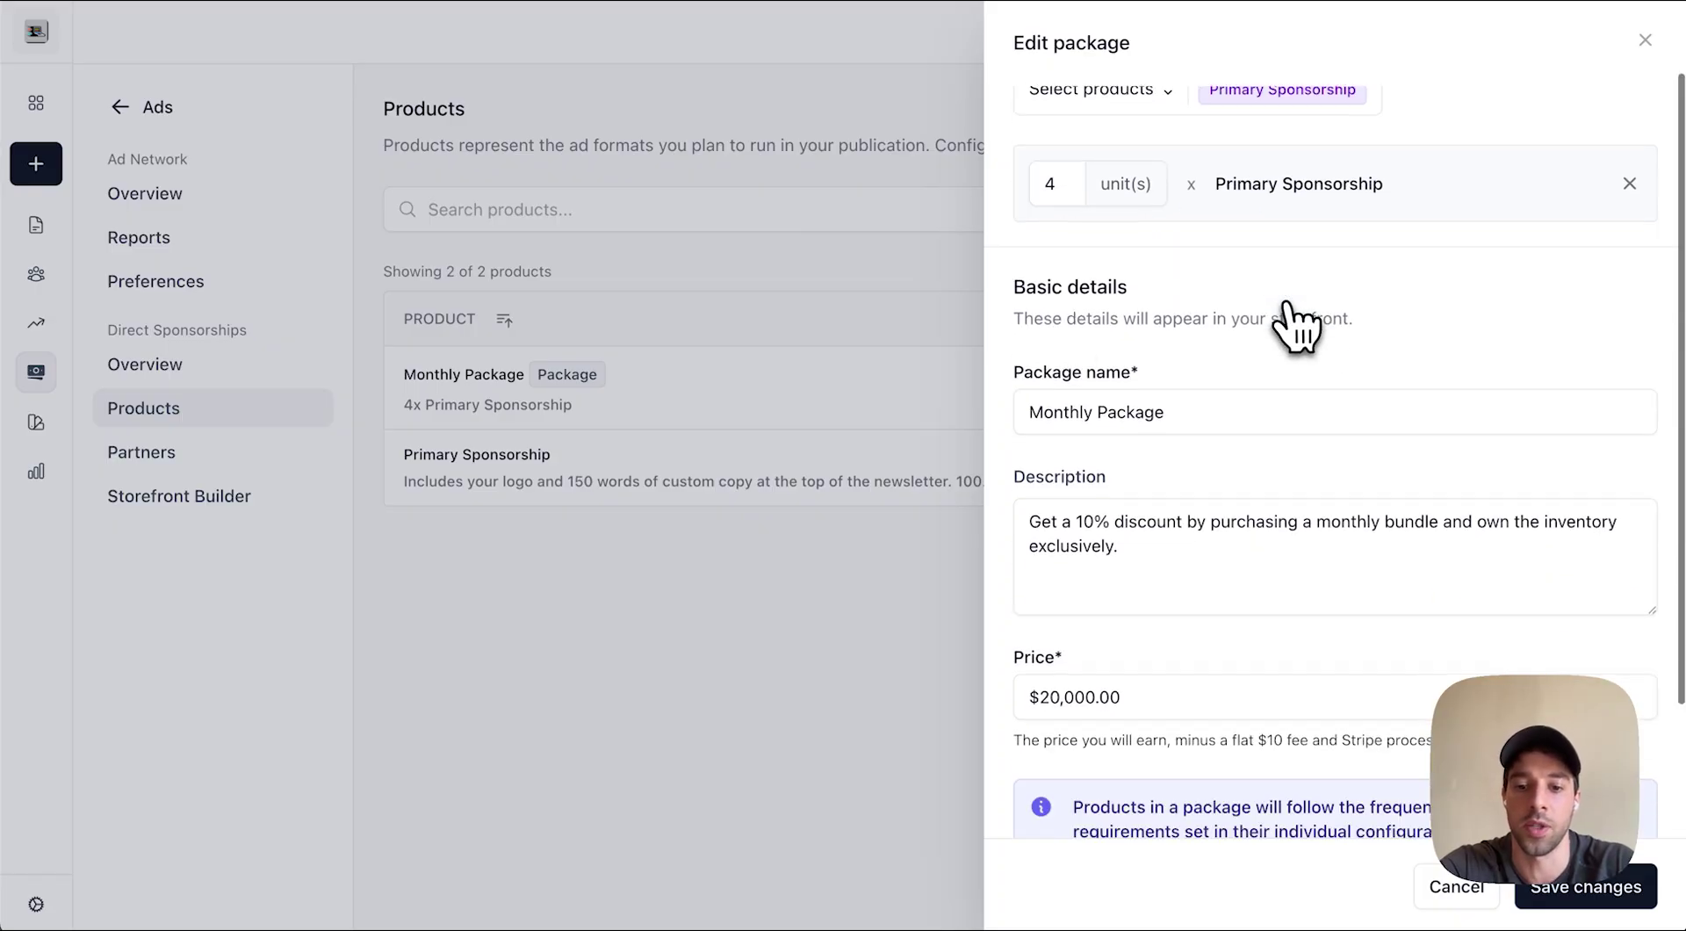
pyautogui.scroll(-1, 949, 518)
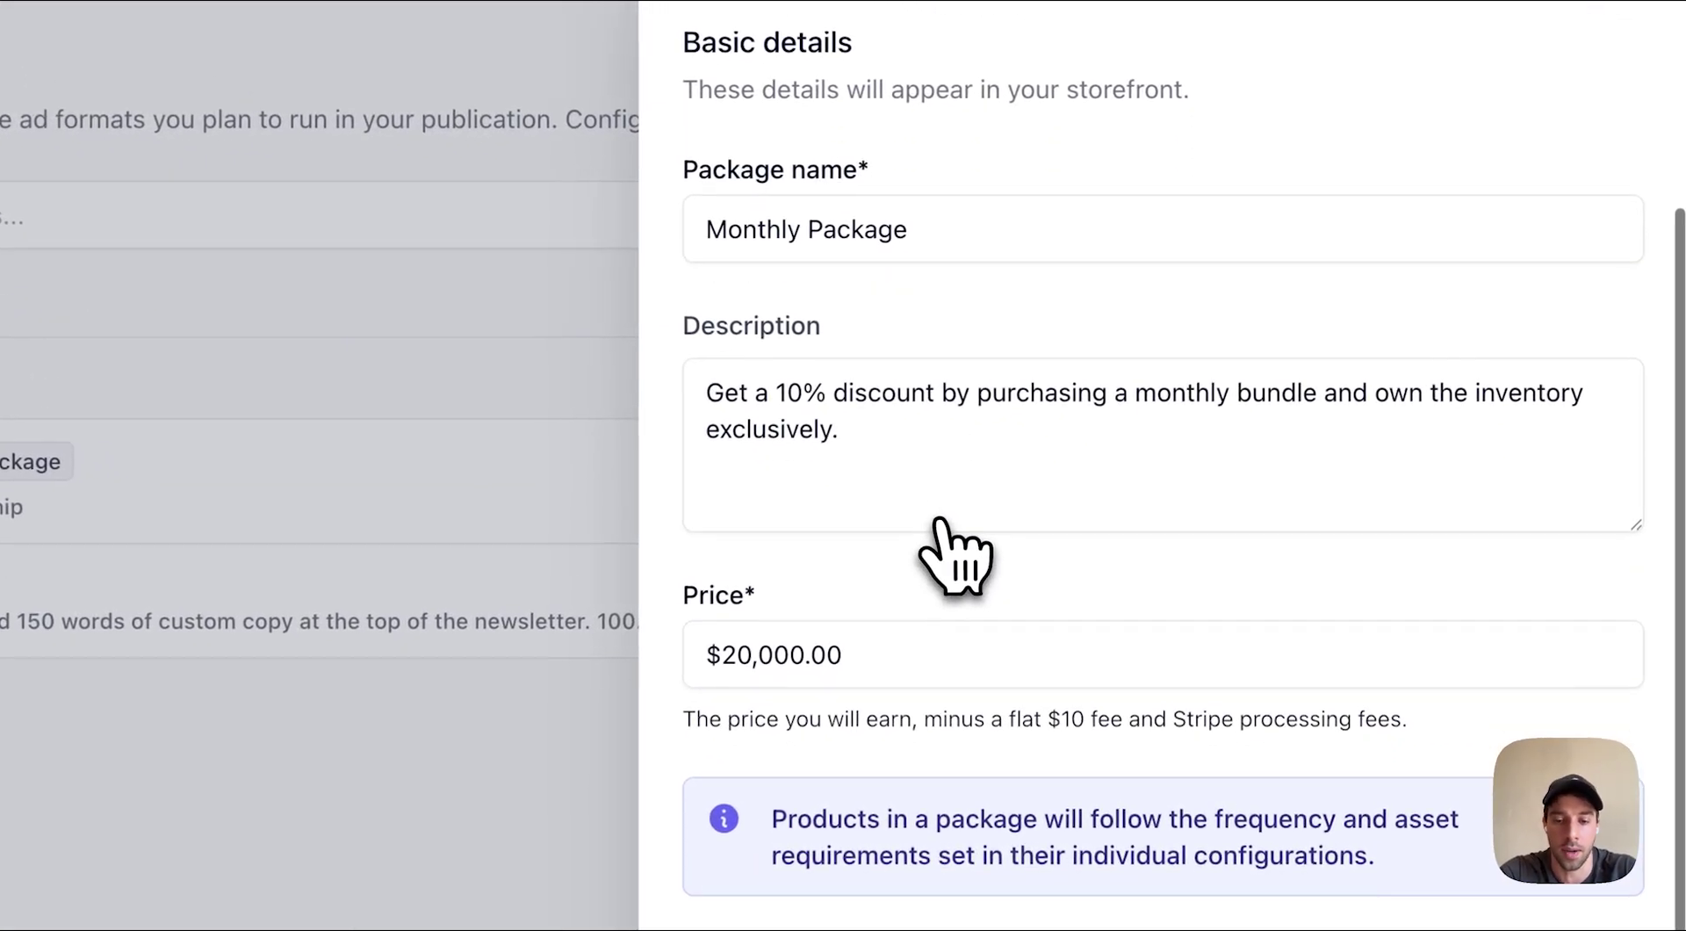
pyautogui.scroll(-3, 904, 603)
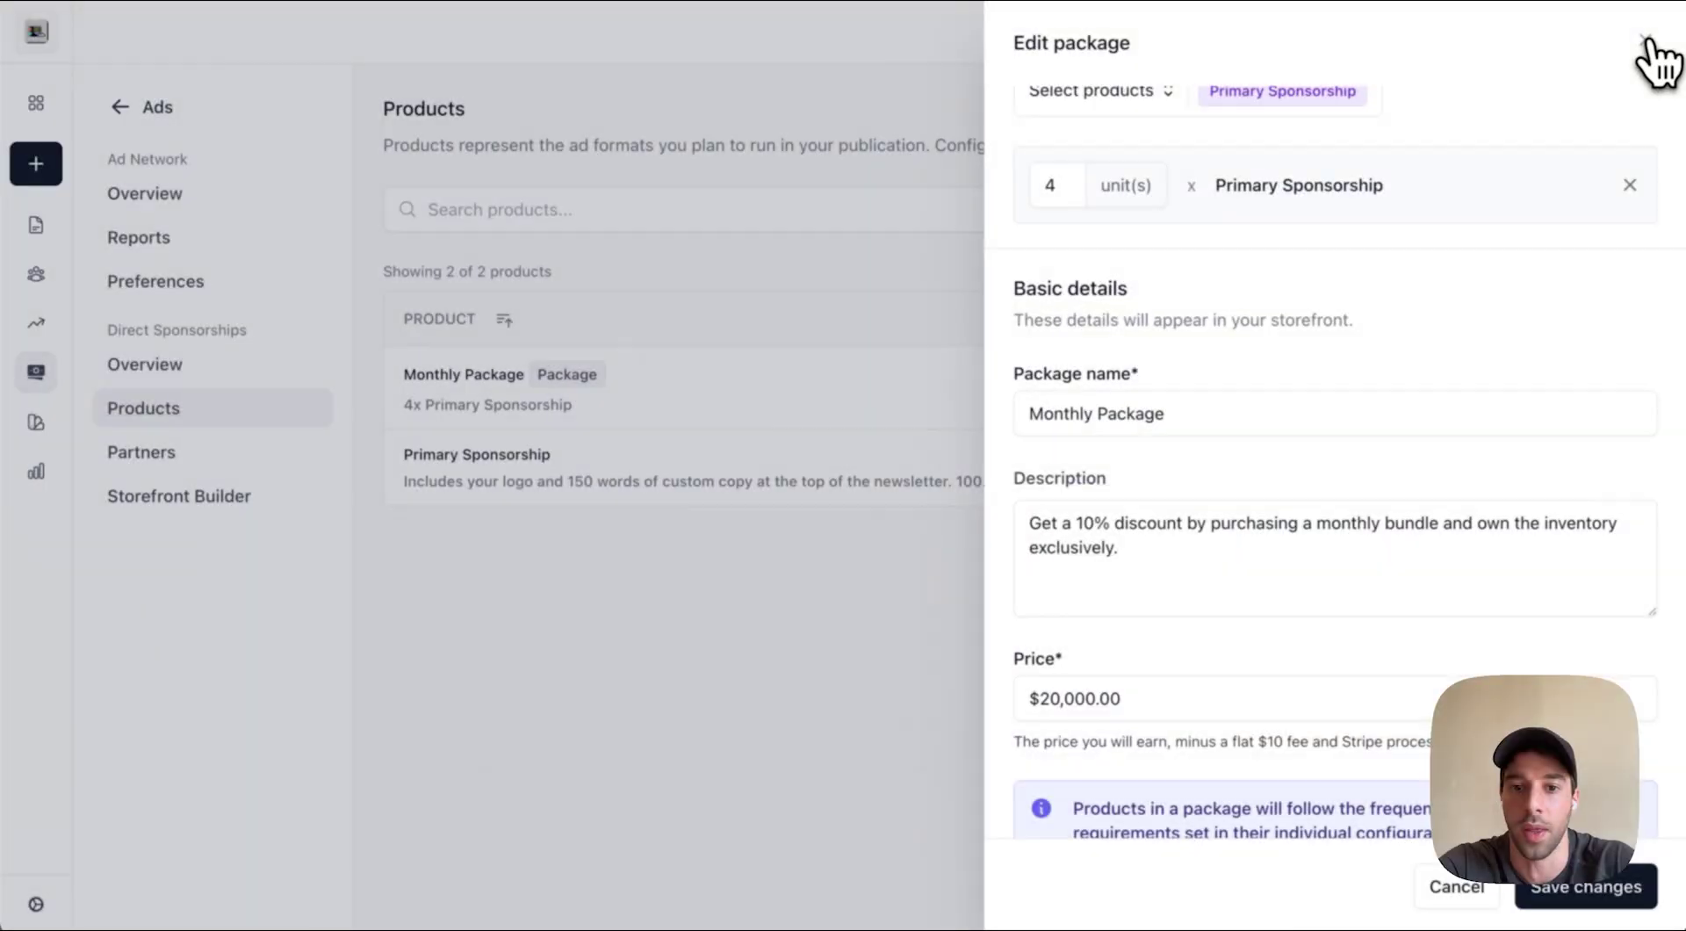
# Step: Close the package editor without saving and browse the Big Desk Energy public homepage
pyautogui.click(1652, 48)
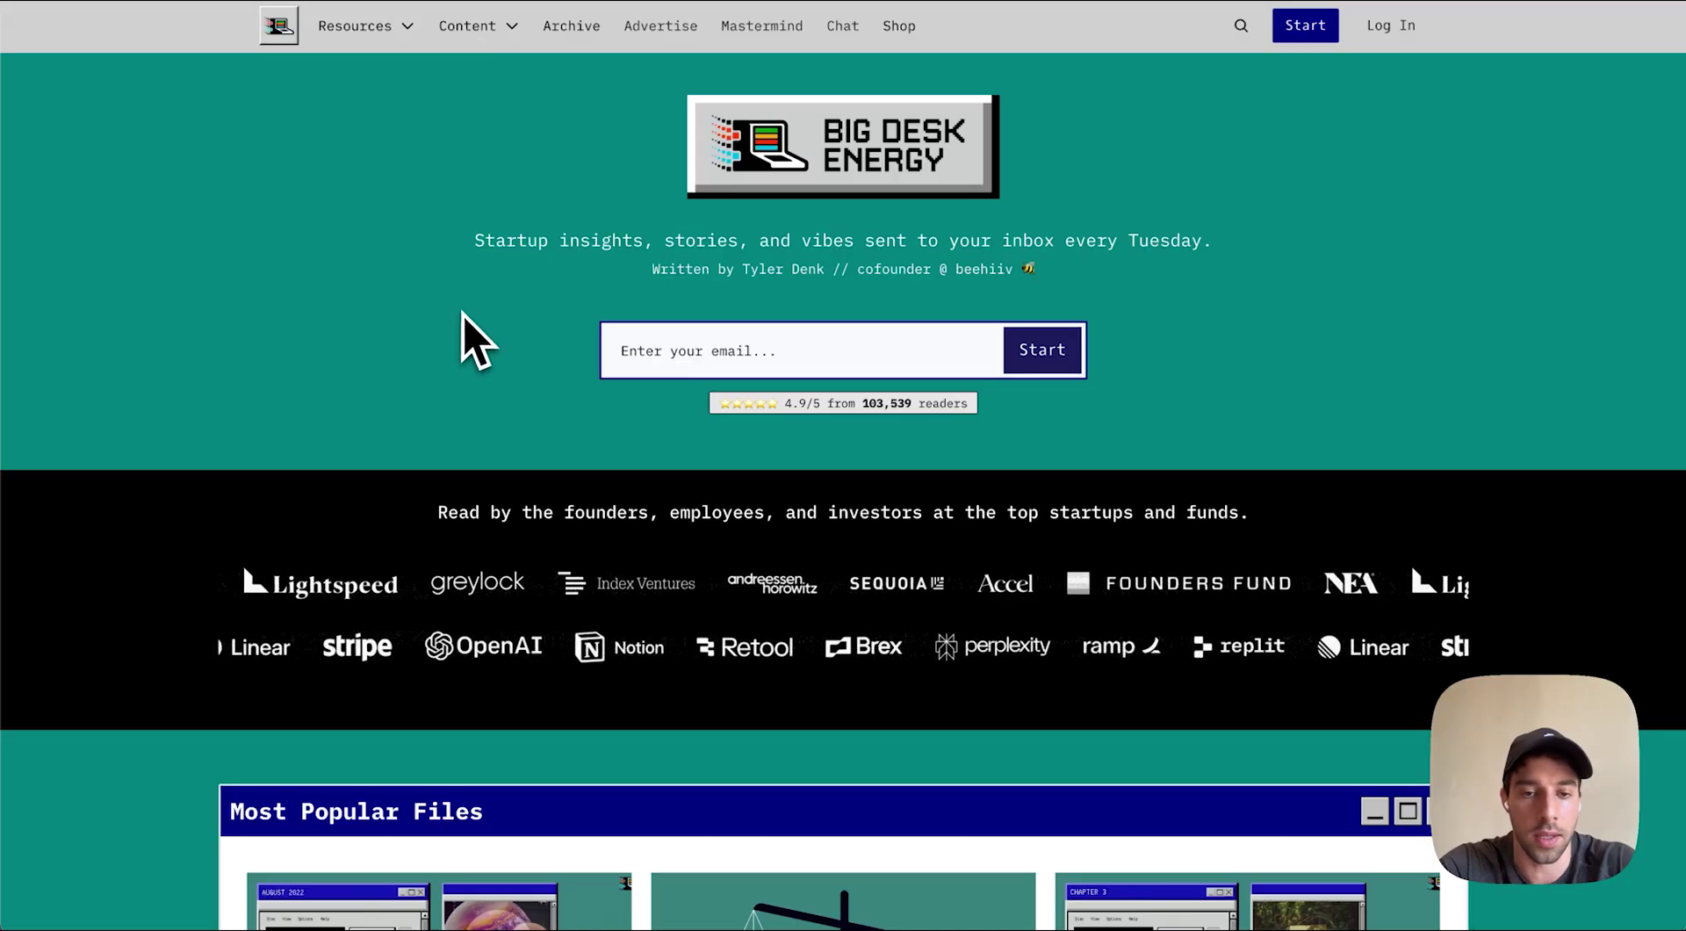
pyautogui.scroll(-20, 463, 325)
pyautogui.scroll(20, 463, 339)
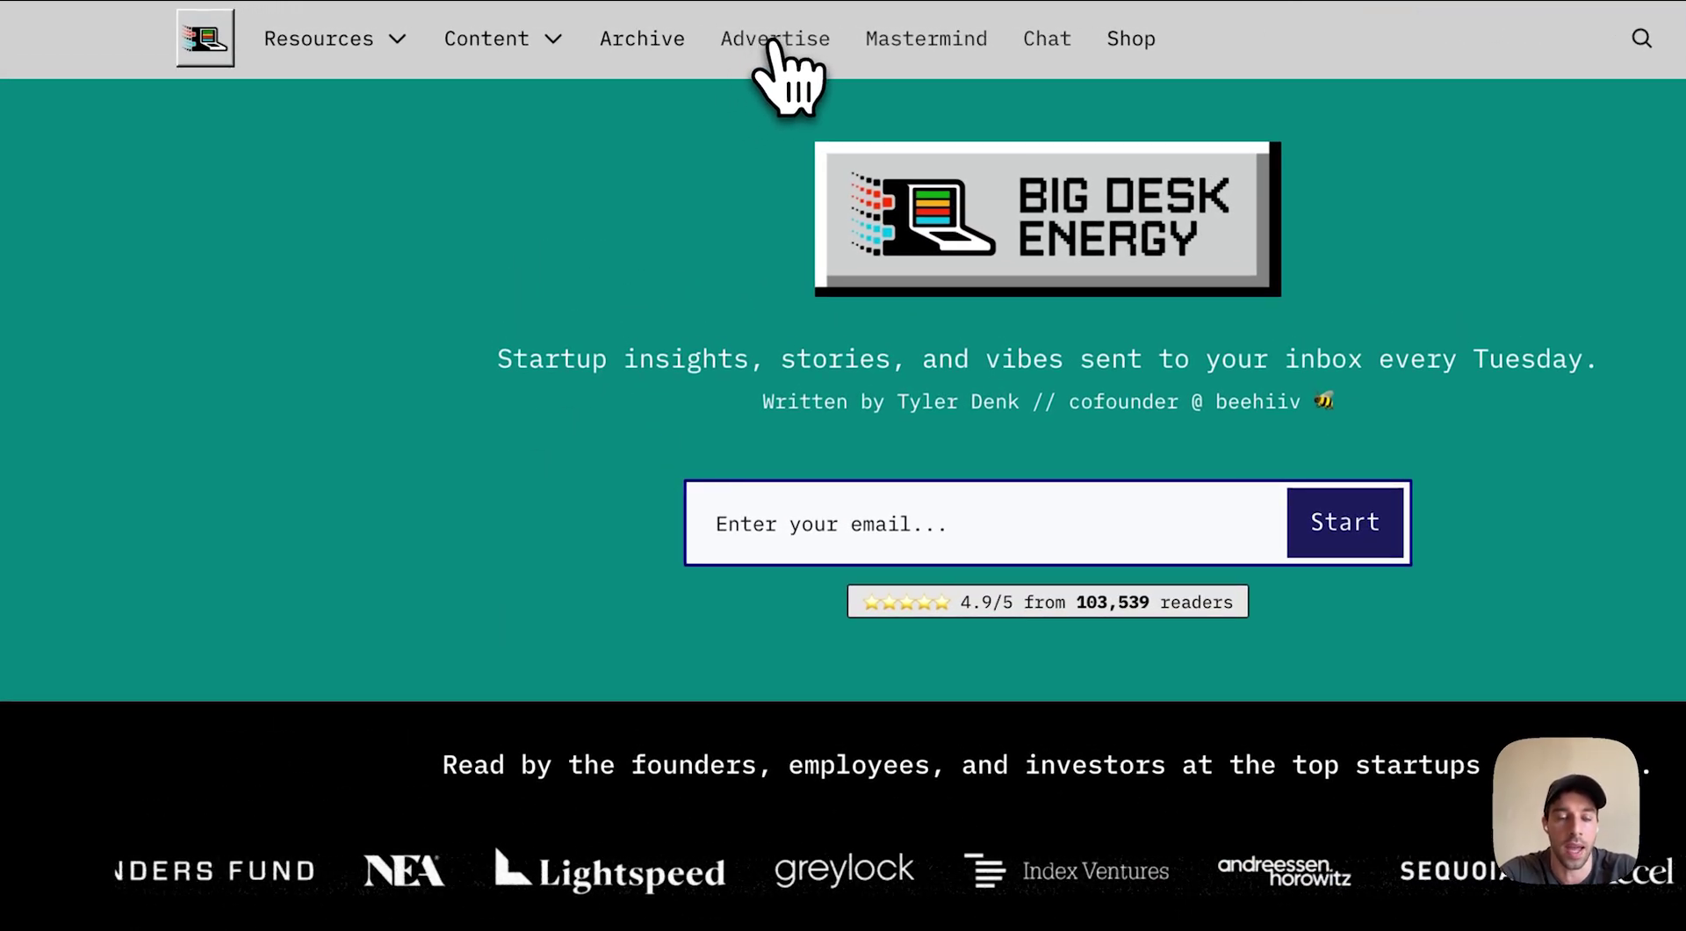
# Step: Open the newsletter's advertising storefront and look through its sponsorship offerings
pyautogui.click(776, 44)
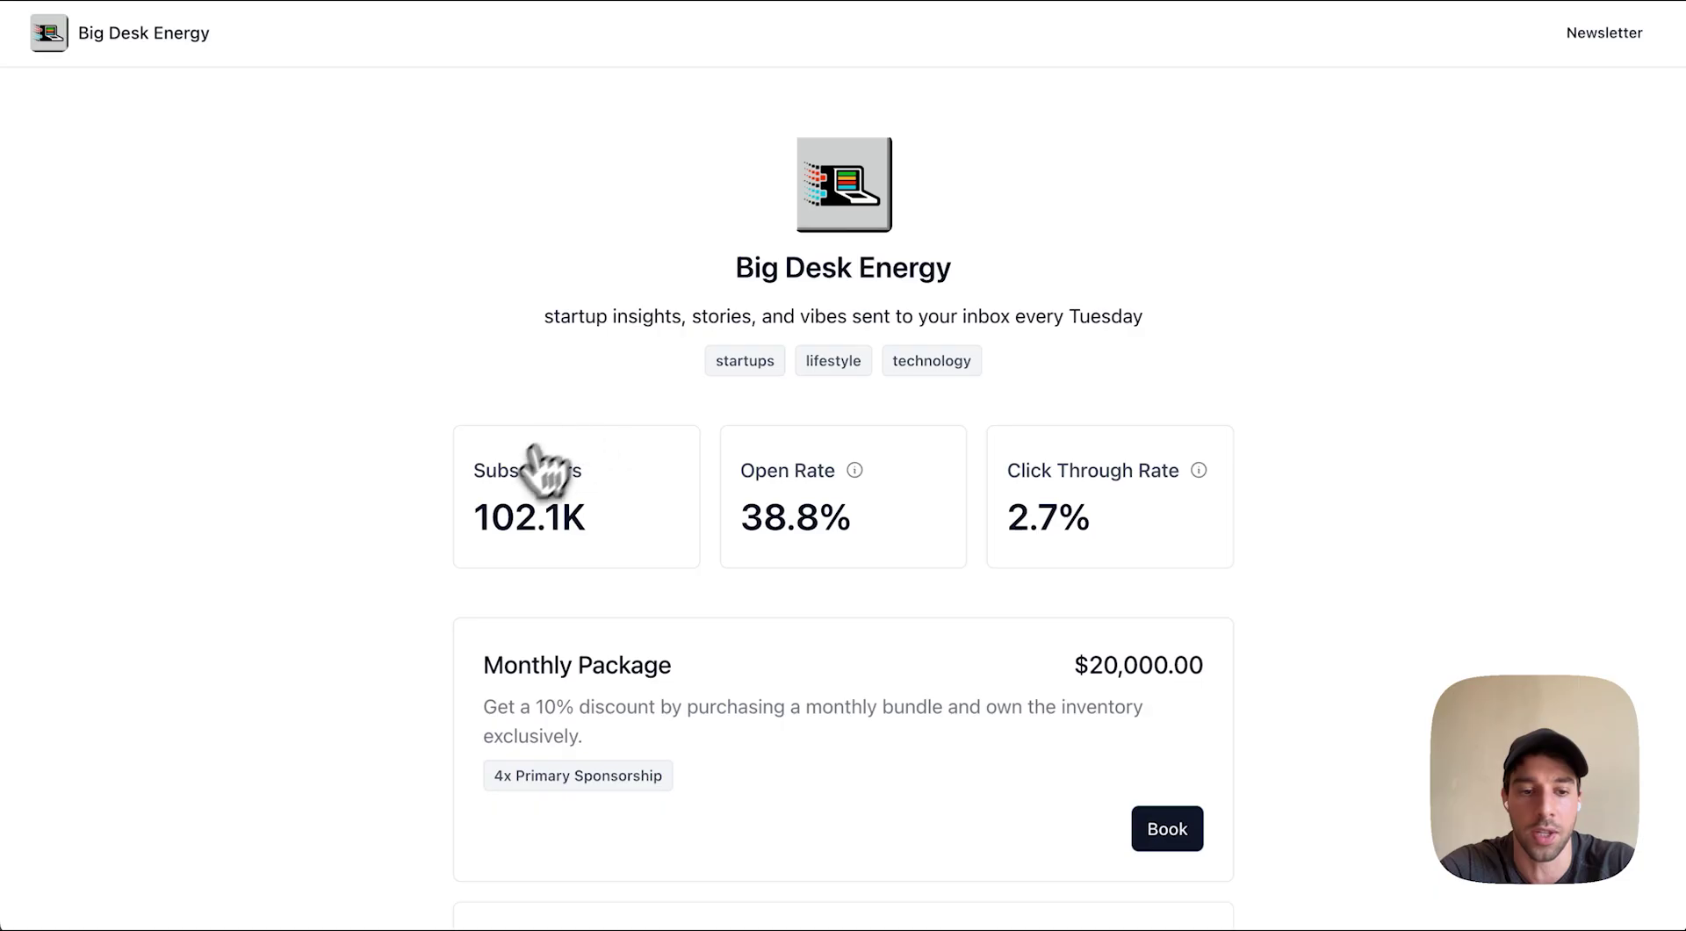
pyautogui.scroll(-10, 887, 509)
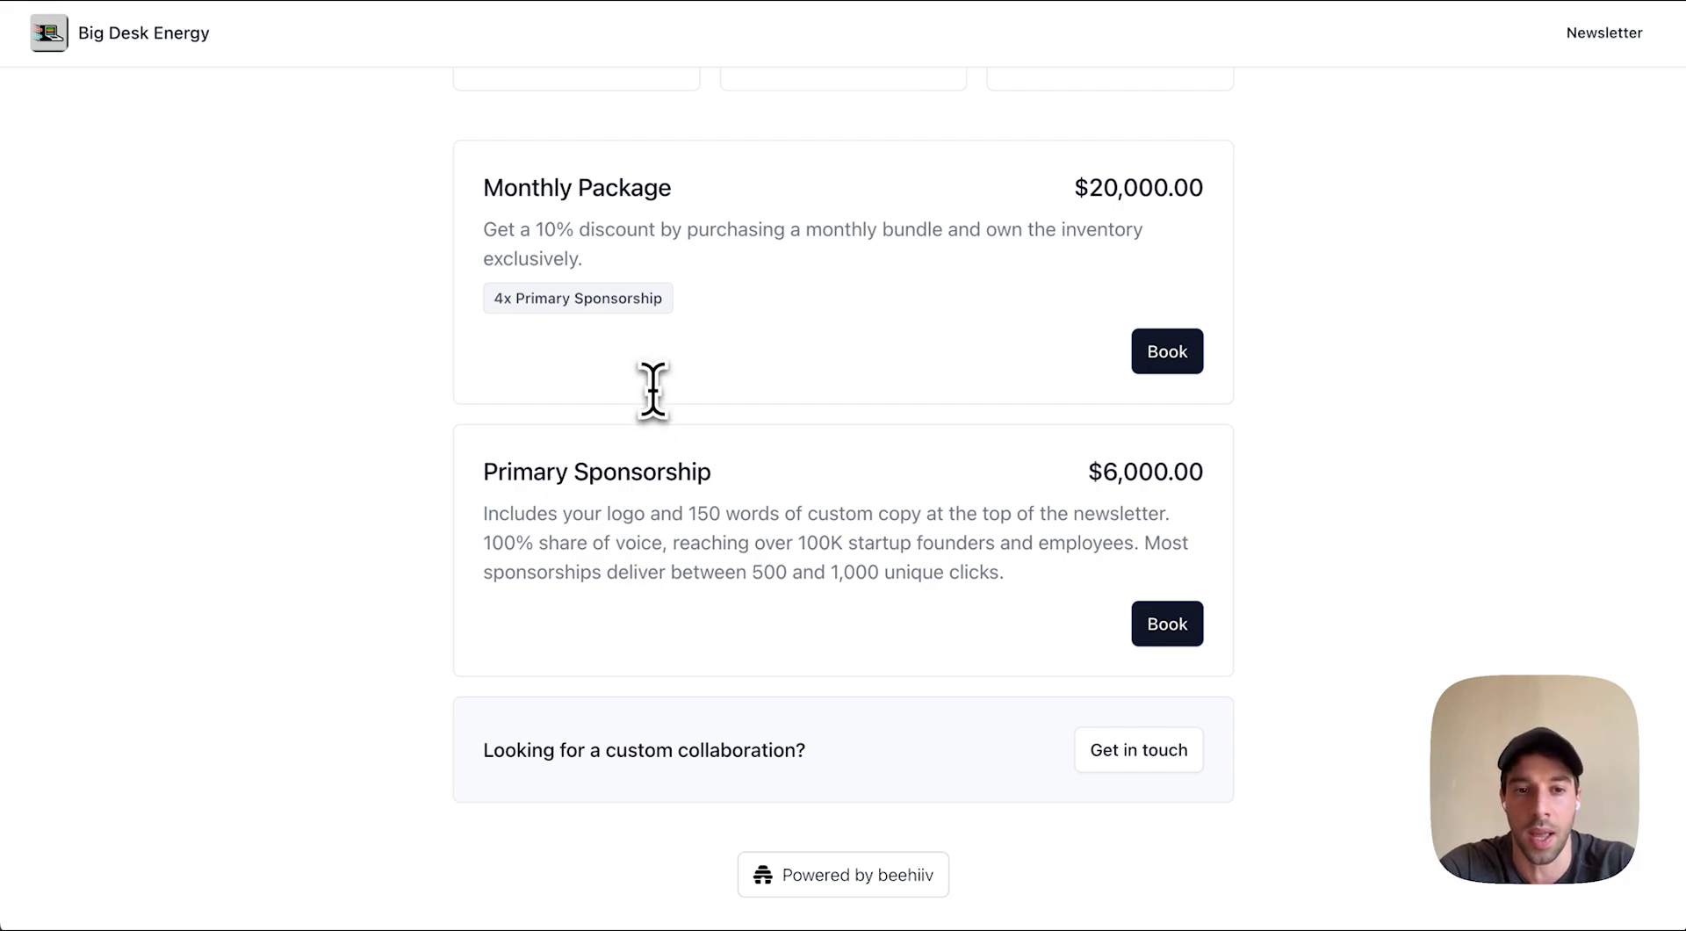
pyautogui.scroll(1, 653, 389)
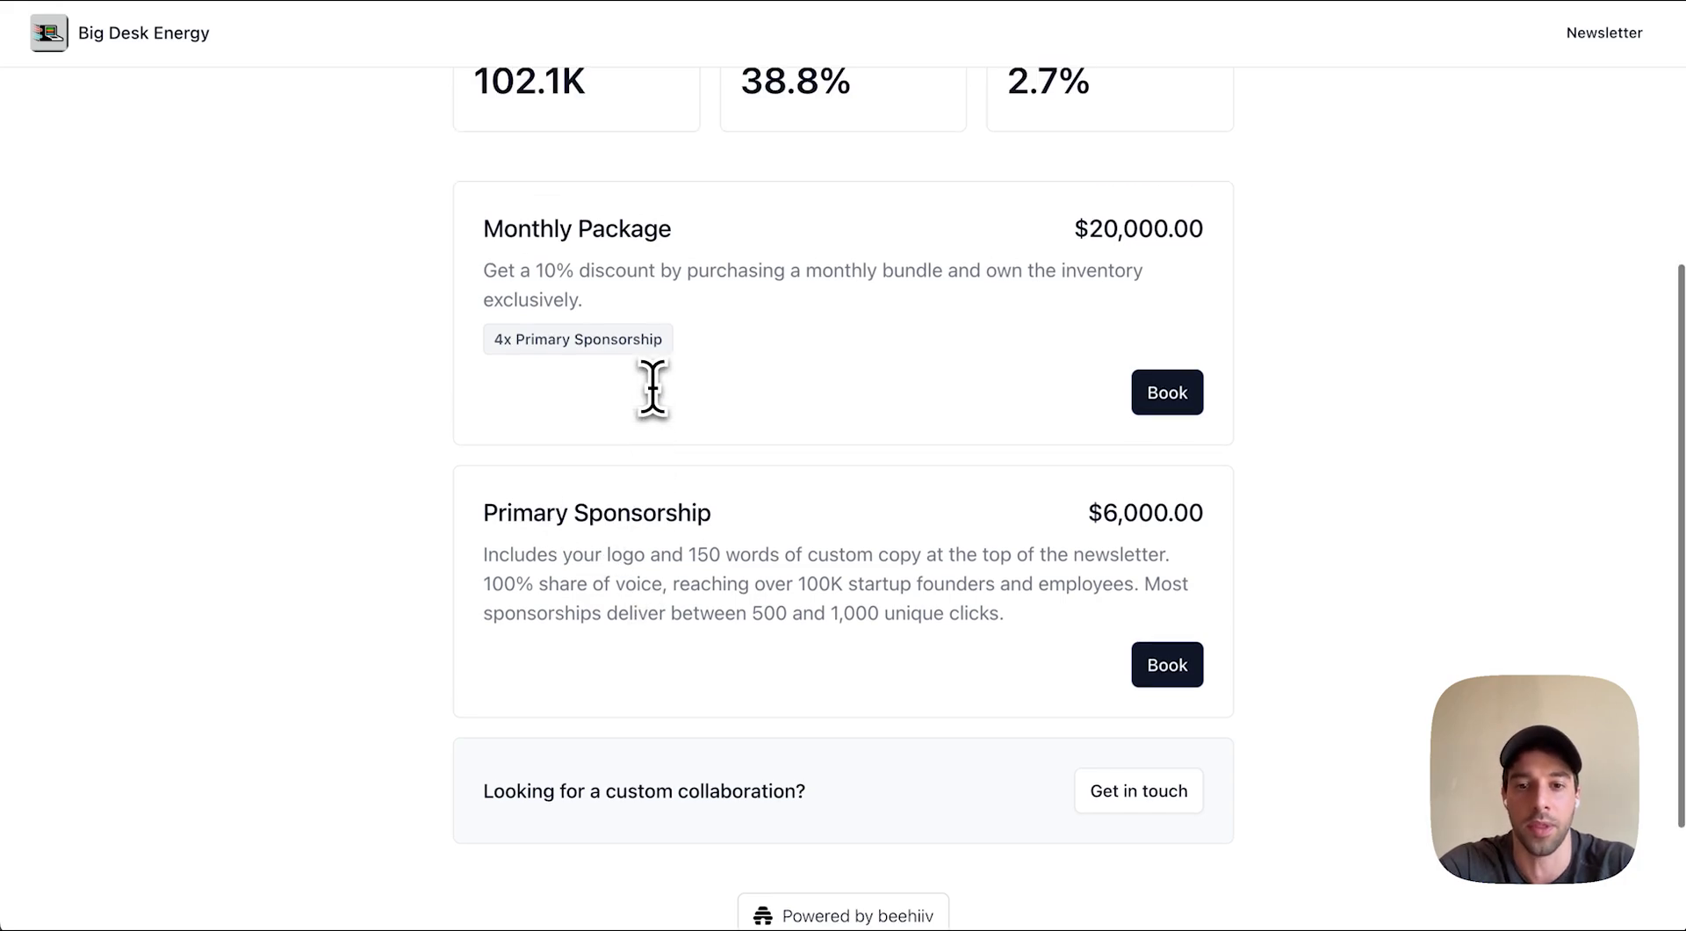
# Step: Start booking the Primary Sponsorship, review the form, then return to the dashboard's Products list
pyautogui.click(1183, 683)
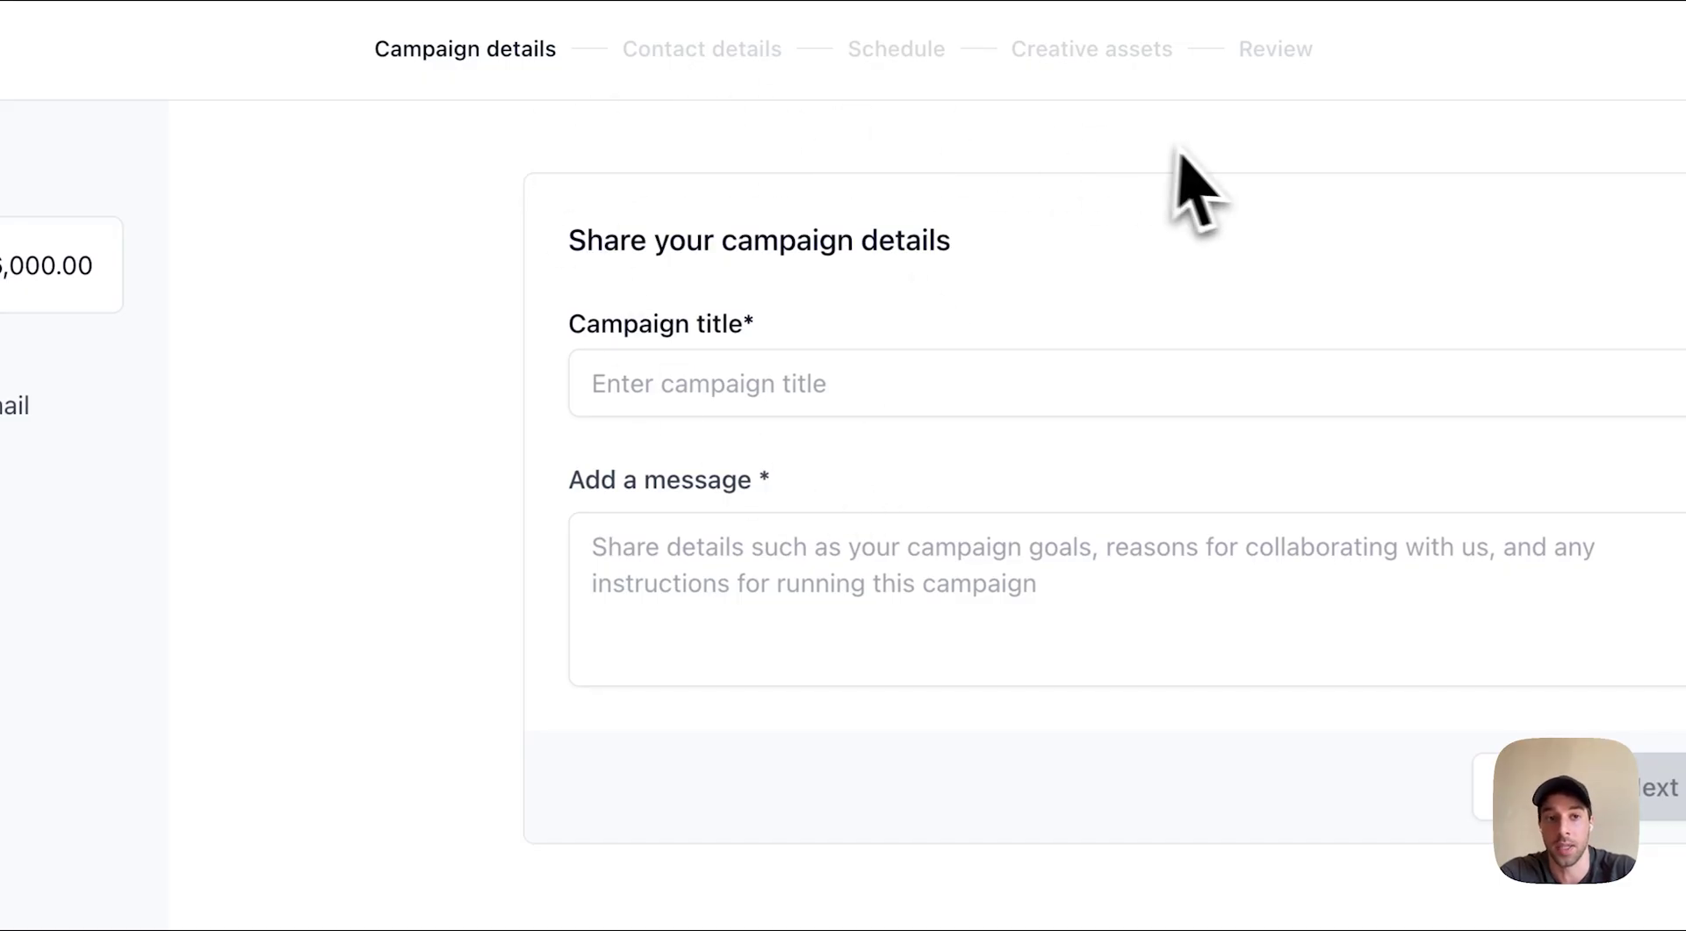
pyautogui.hscroll(-5, 160, 272)
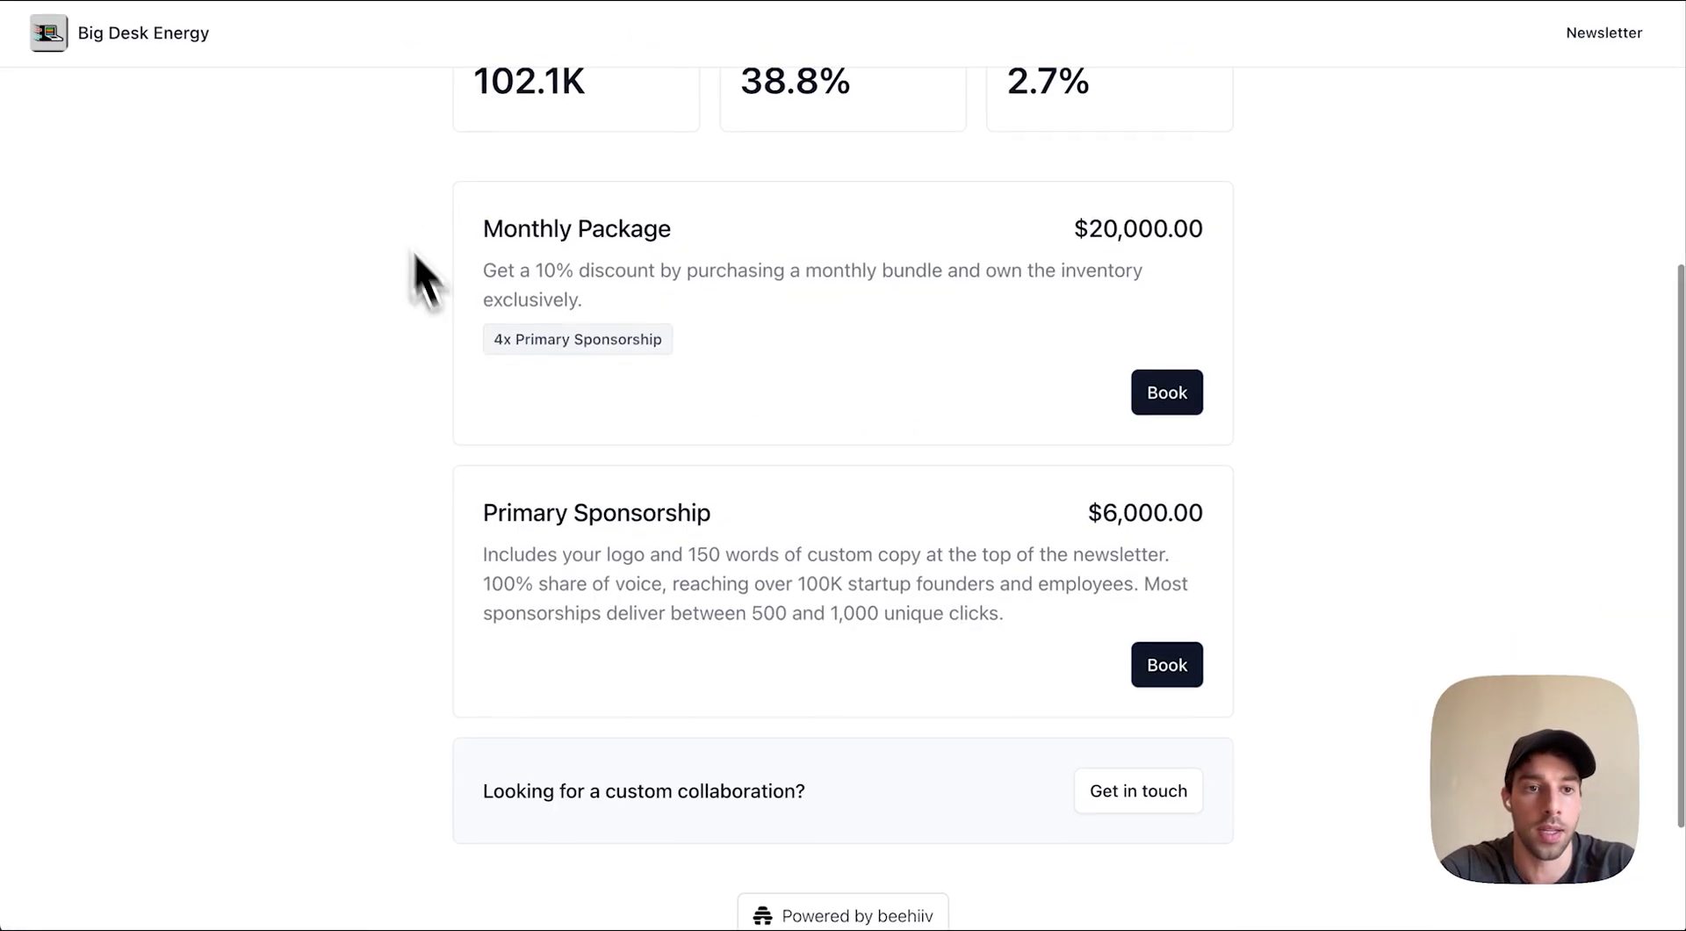
pyautogui.scroll(5, 418, 262)
pyautogui.scroll(-10, 550, 323)
pyautogui.scroll(10, 555, 374)
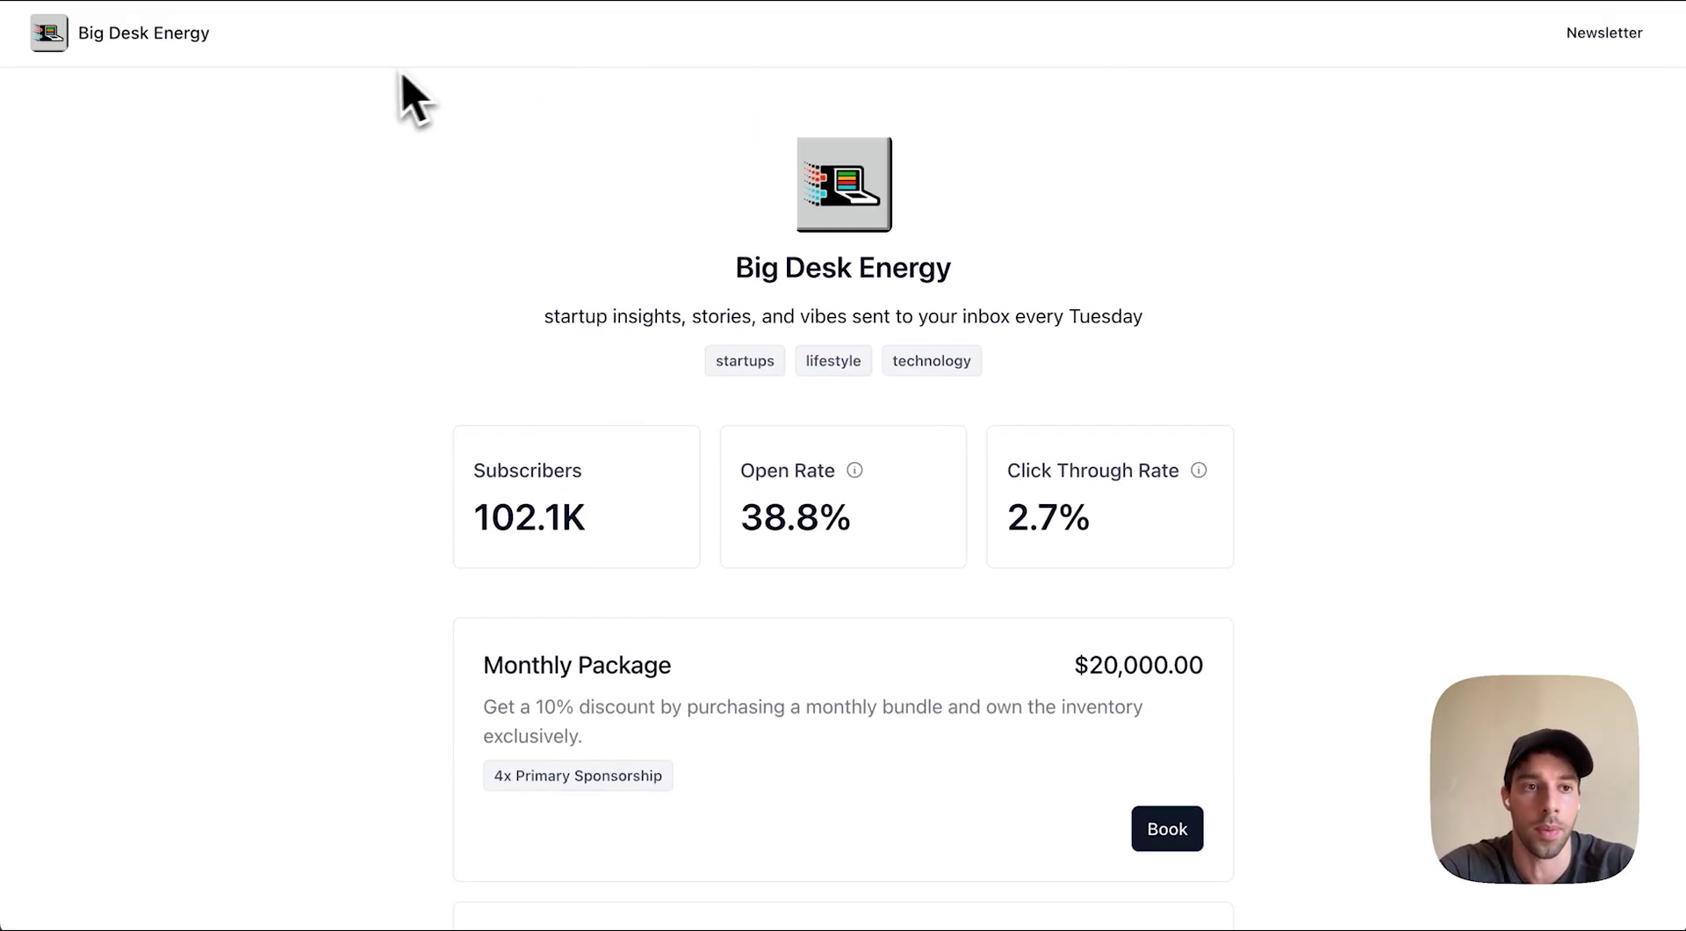
pyautogui.hotkey('ctrl', 'Tab')
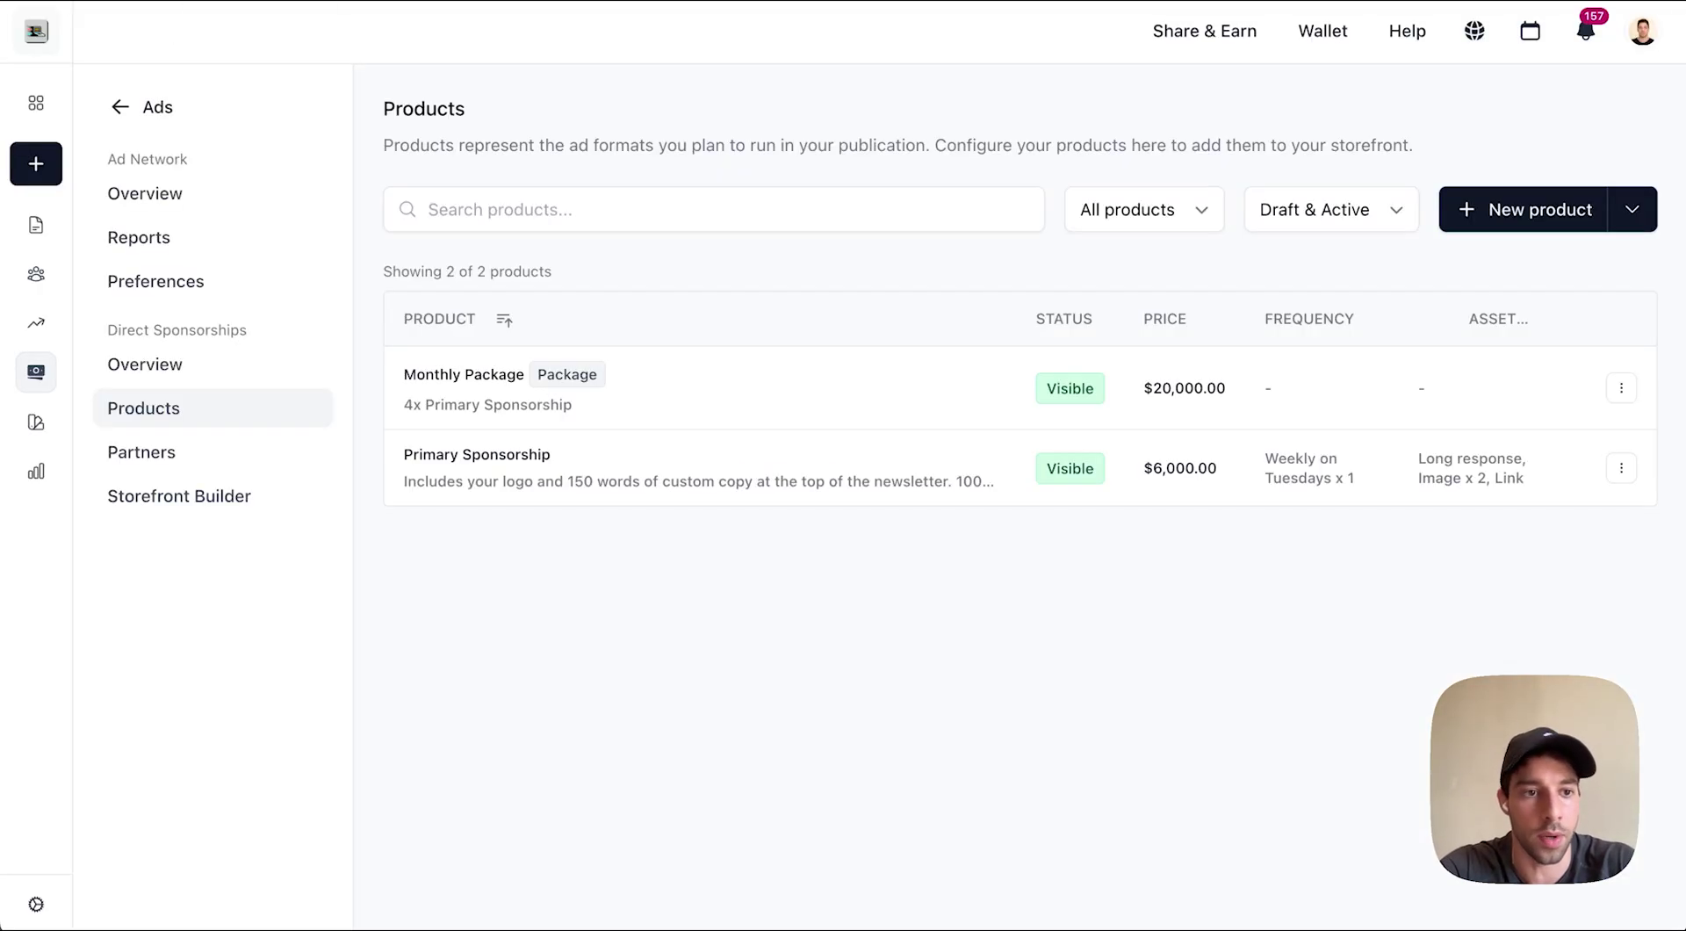
# Step: Open the recent post 'A hunnid.' from the dashboard home
pyautogui.click(36, 106)
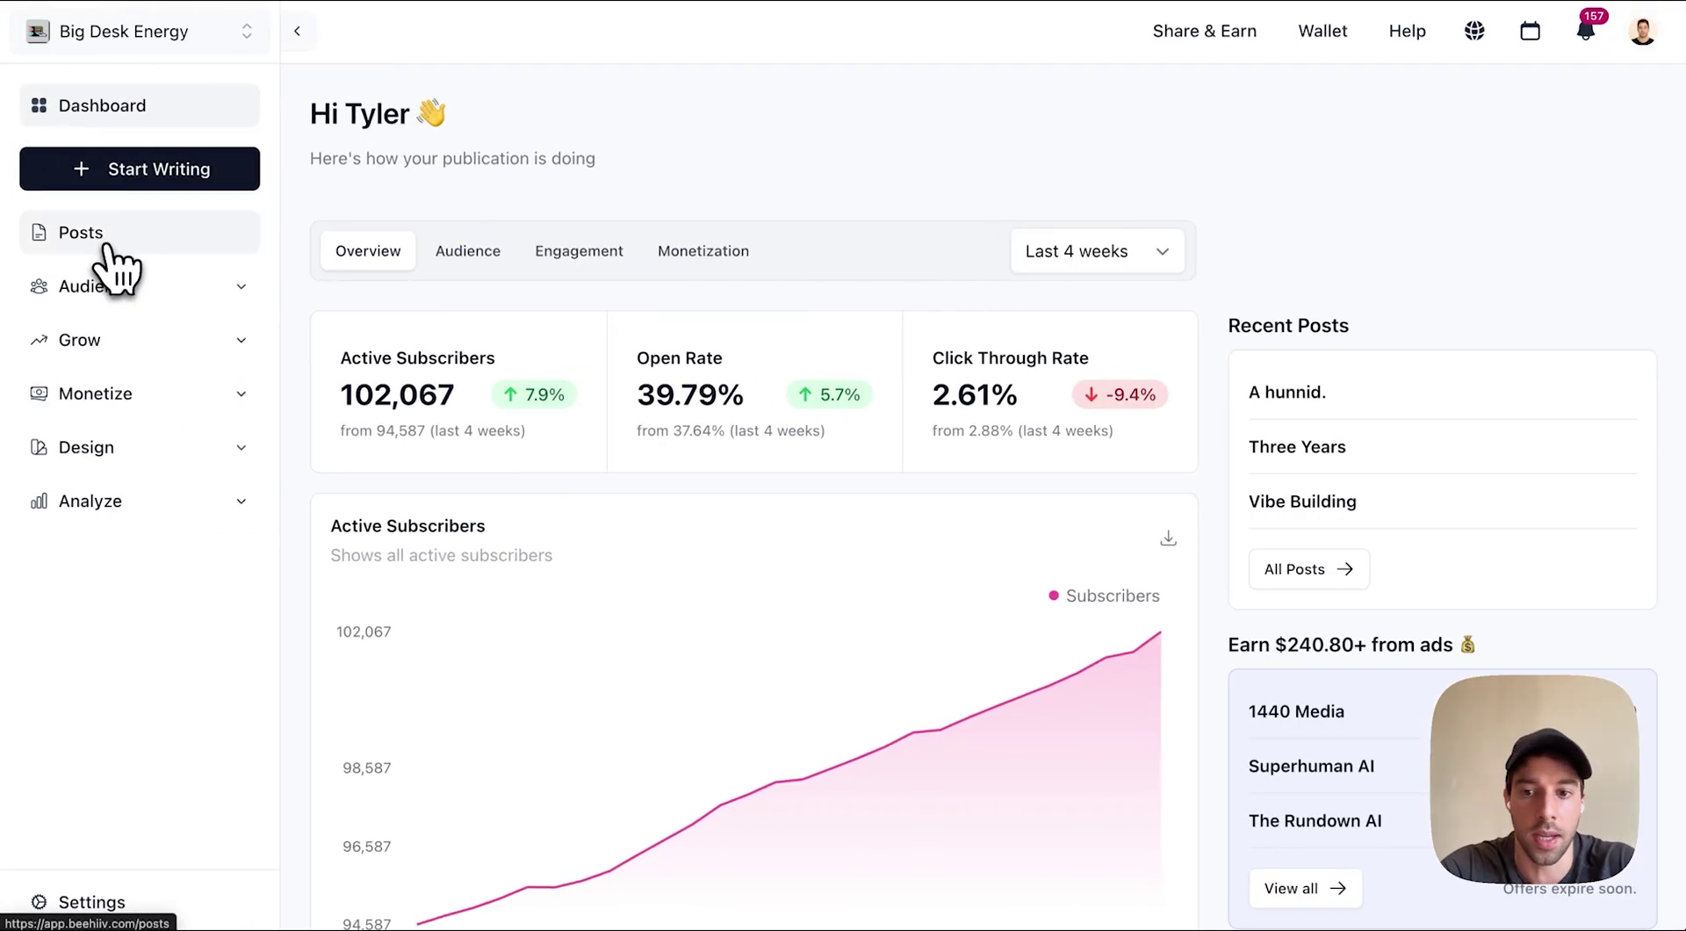
pyautogui.click(1298, 394)
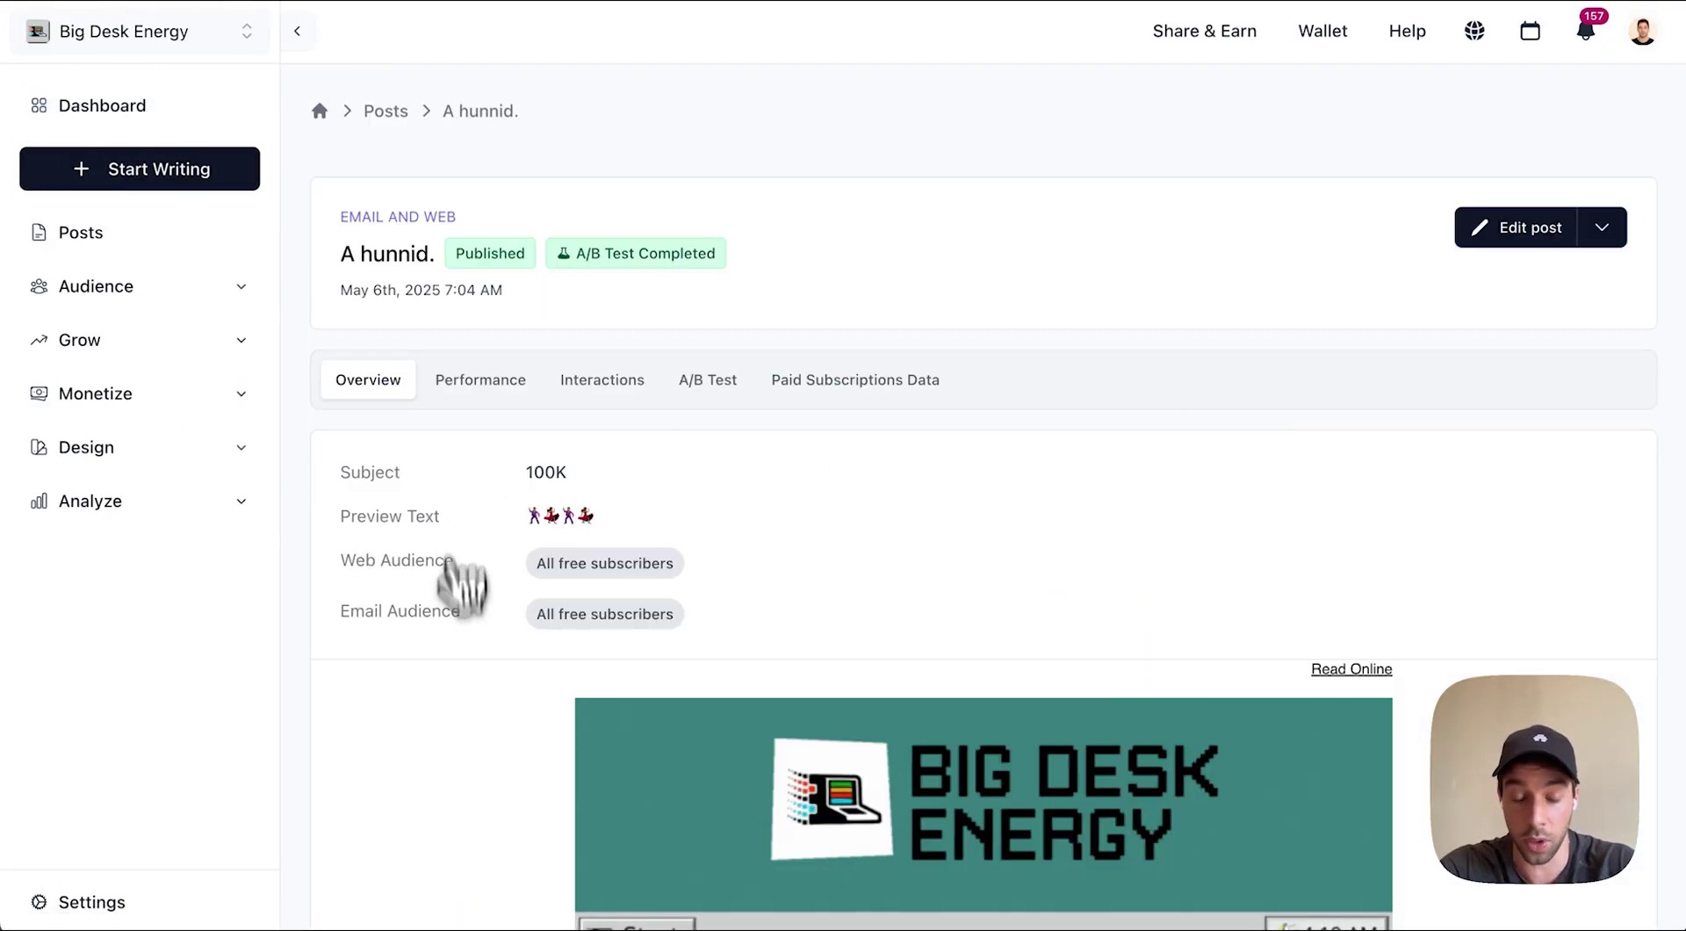
pyautogui.scroll(-7, 466, 707)
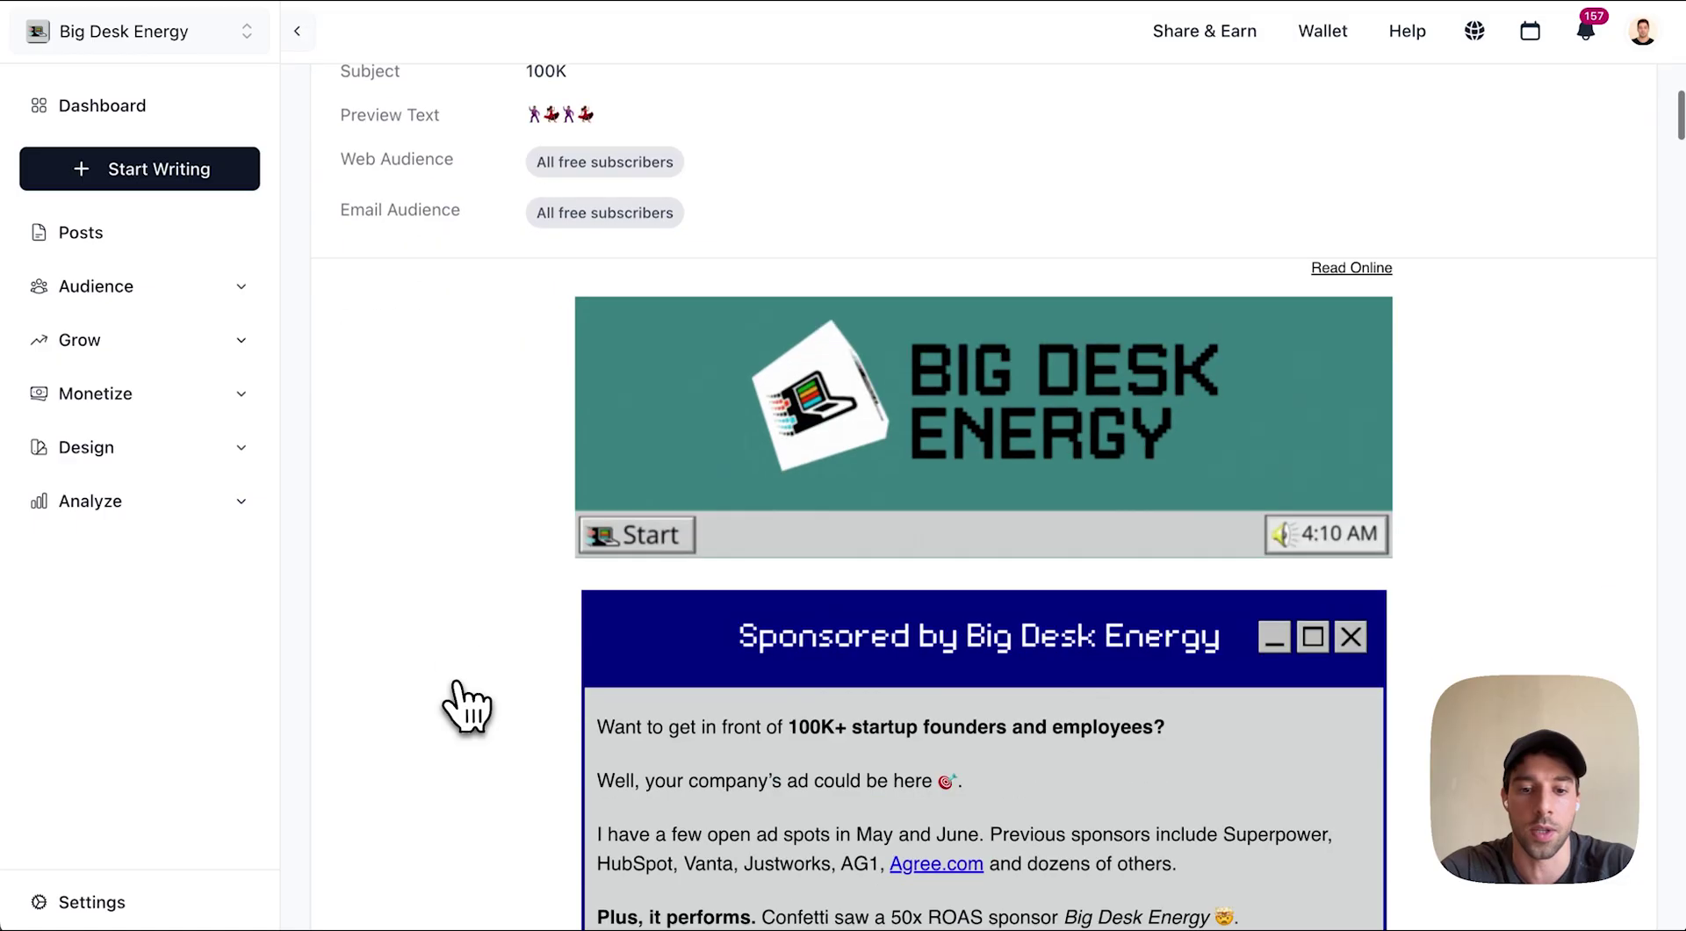
pyautogui.scroll(1, 465, 707)
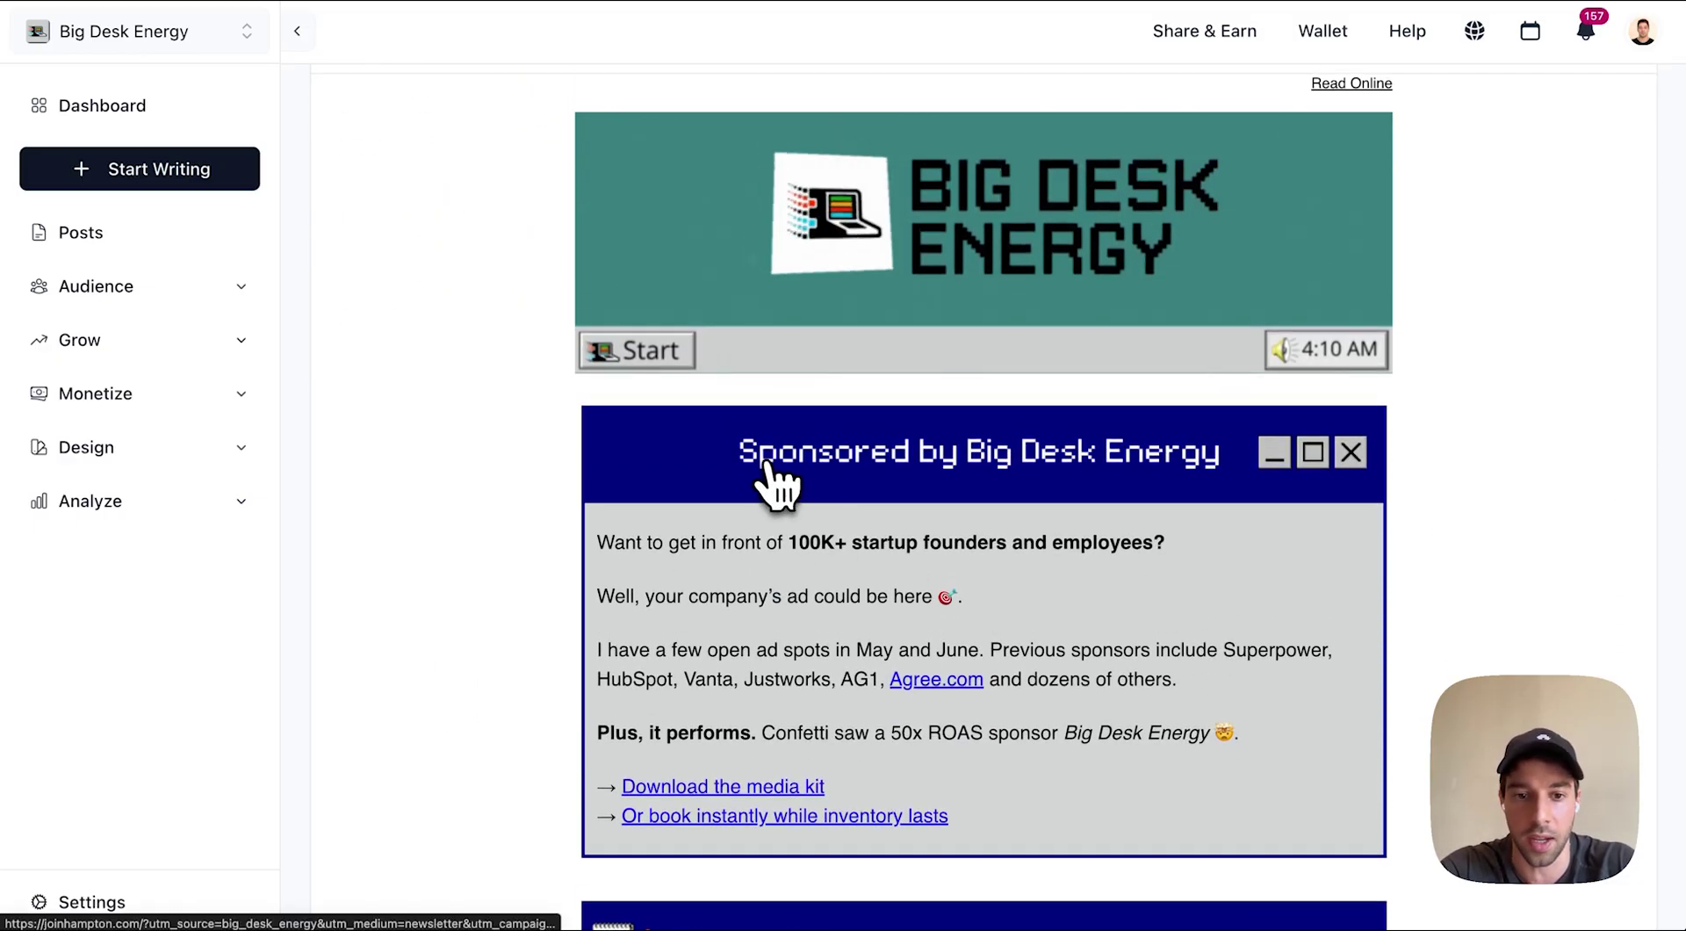
# Step: Highlight the open ad spots paragraph and follow the 'Download the media kit' link
pyautogui.click(695, 596)
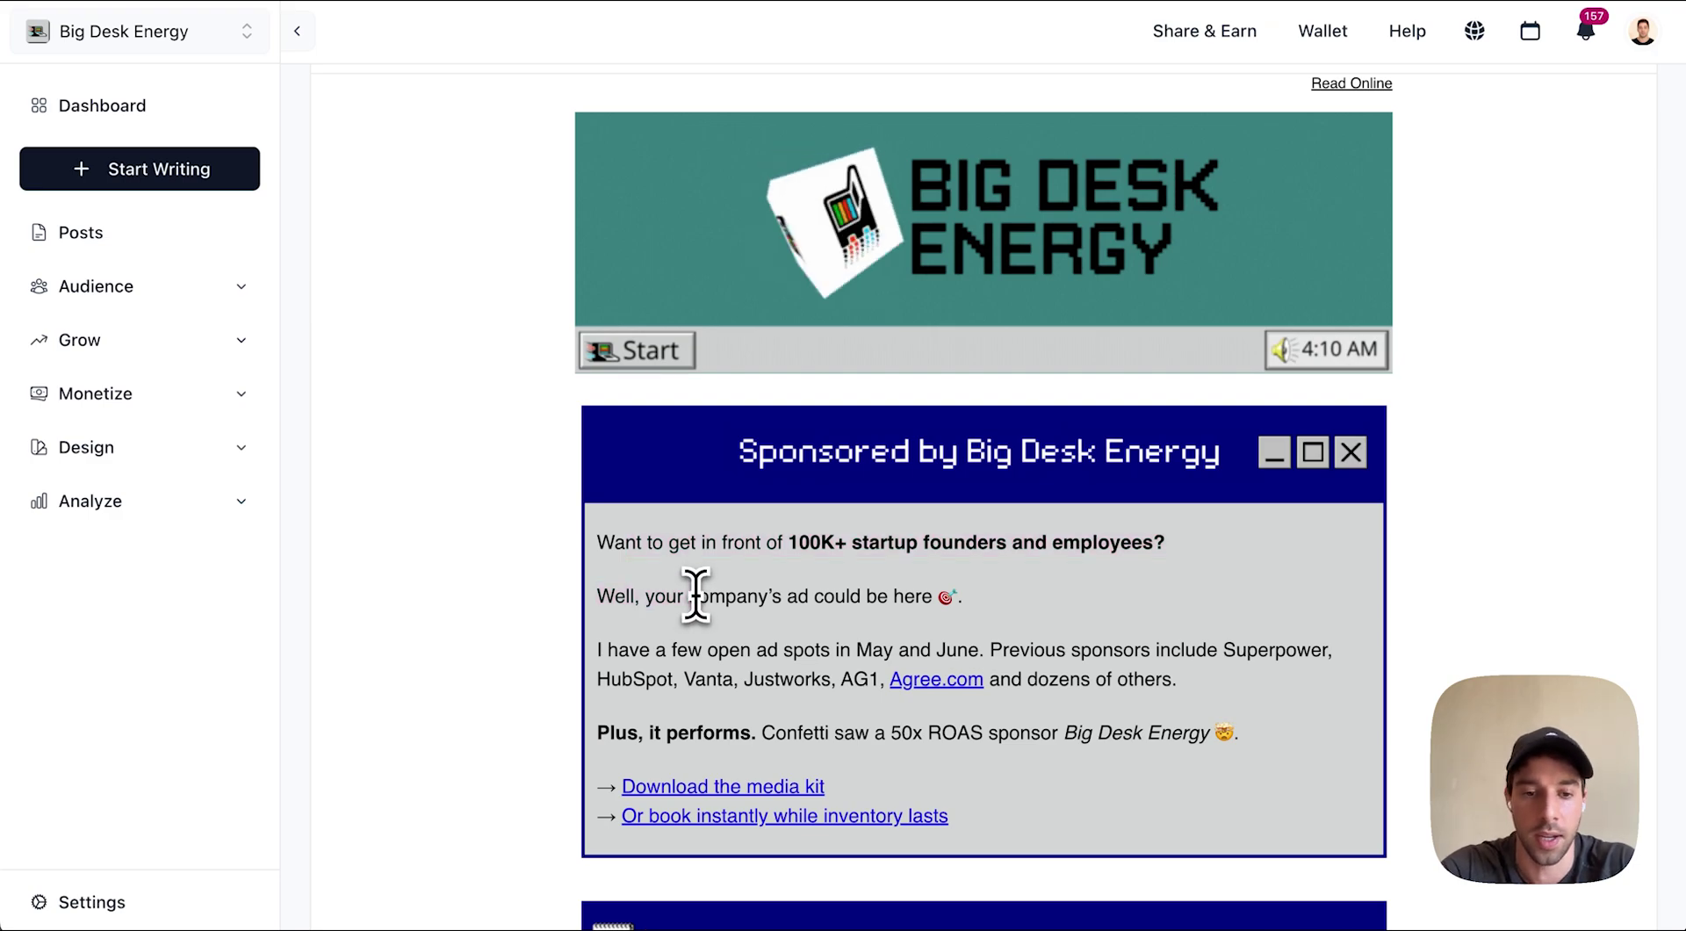
pyautogui.moveTo(732, 634); pyautogui.dragTo(1056, 679)
pyautogui.scroll(-1, 1057, 679)
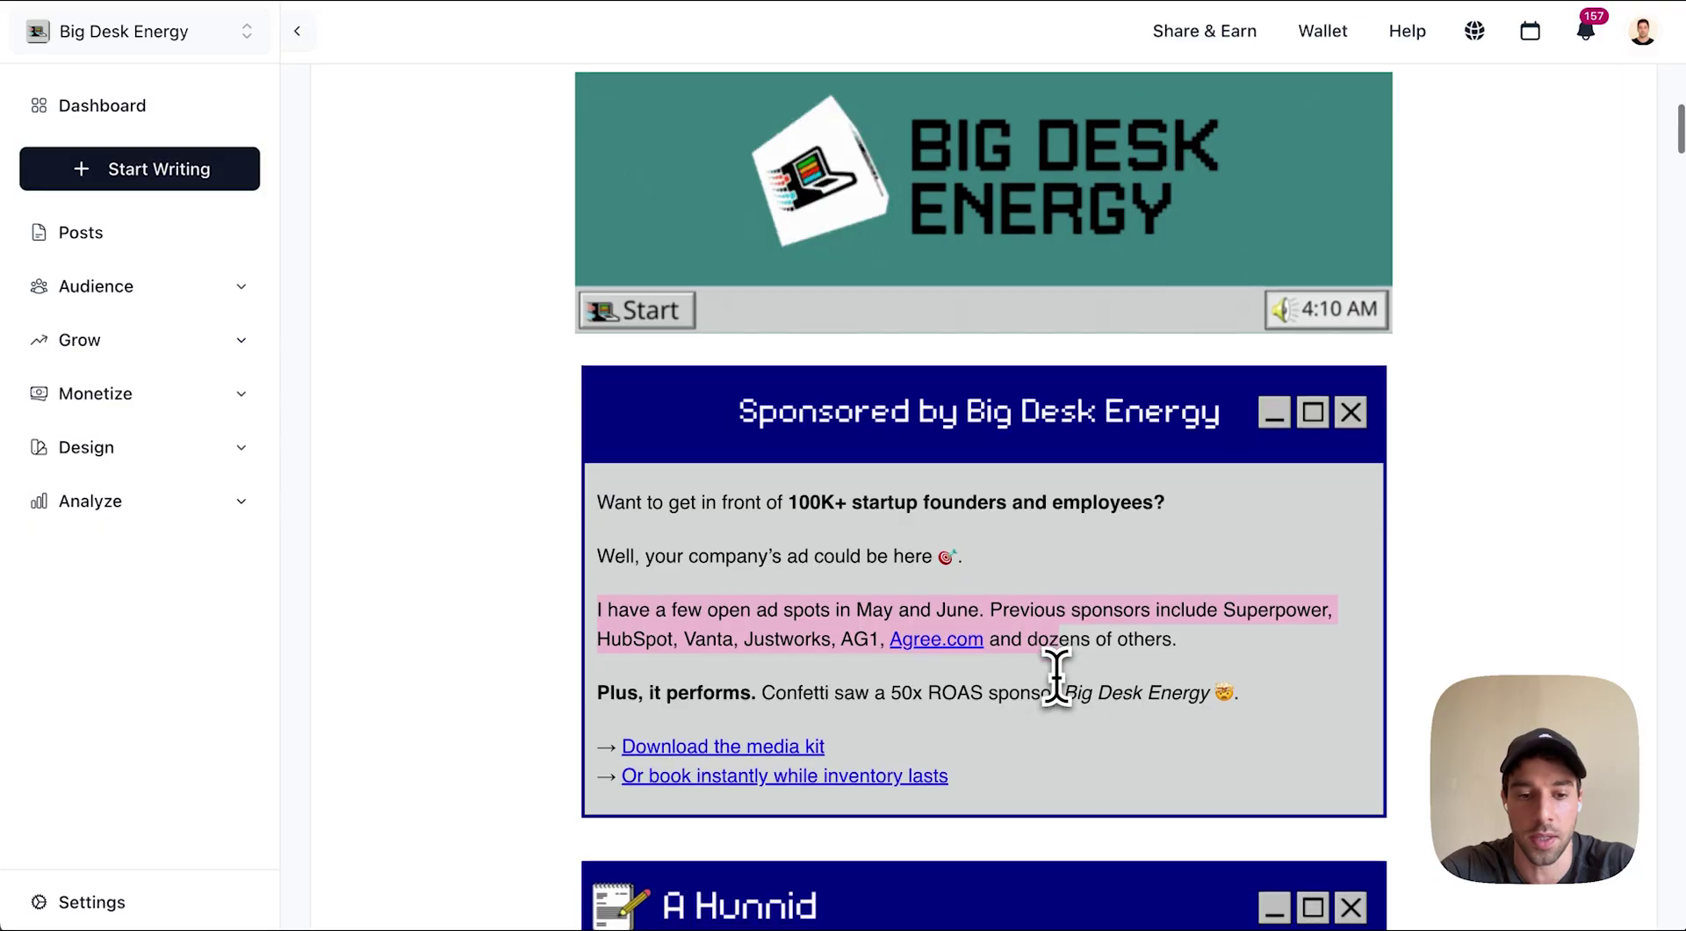
pyautogui.click(706, 746)
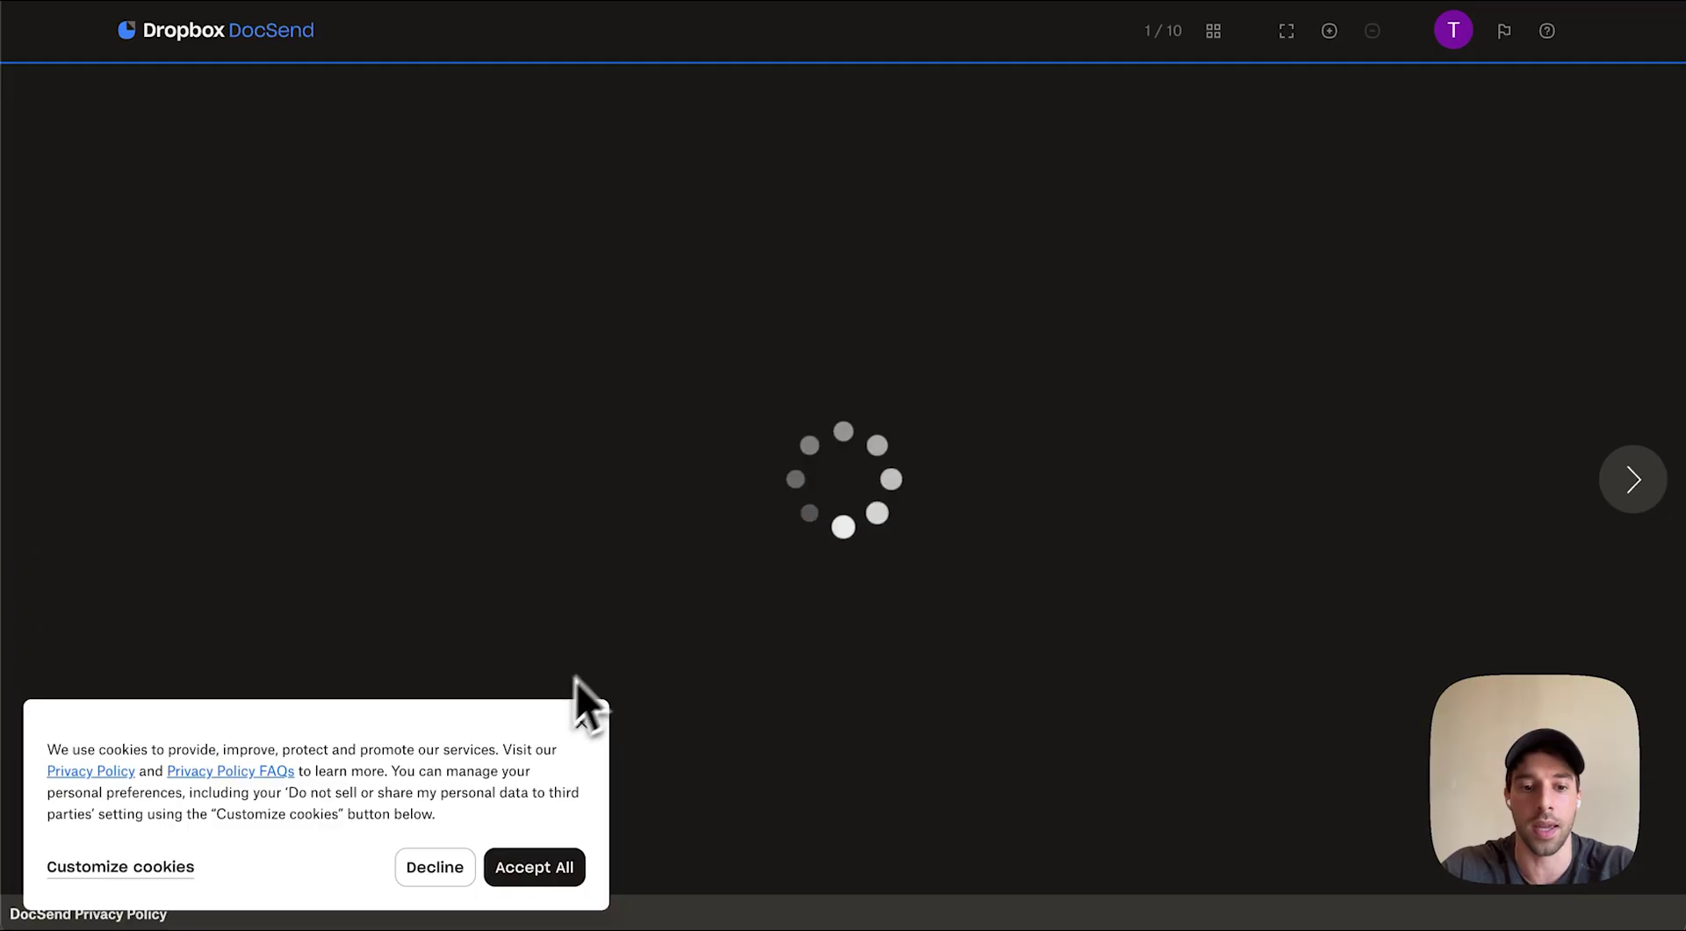
# Step: Dismiss the DocSend cookie notice and advance the media kit to slide 5 of 10
pyautogui.click(581, 726)
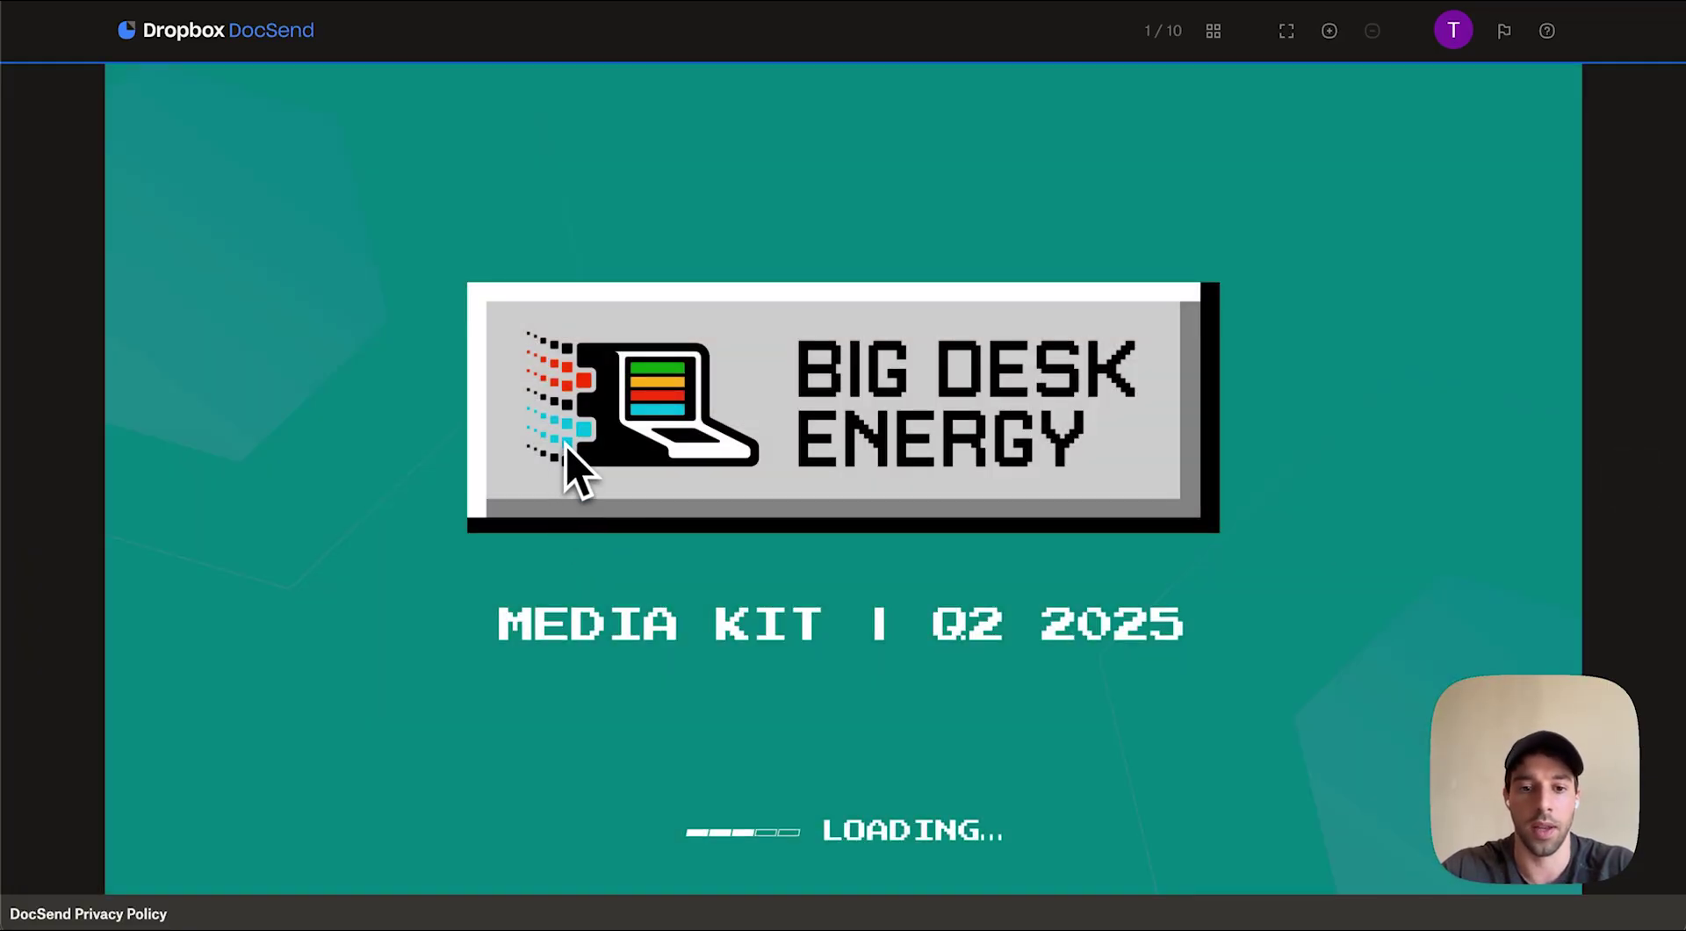
pyautogui.press('Right')
pyautogui.press('Right')
pyautogui.press('Right')
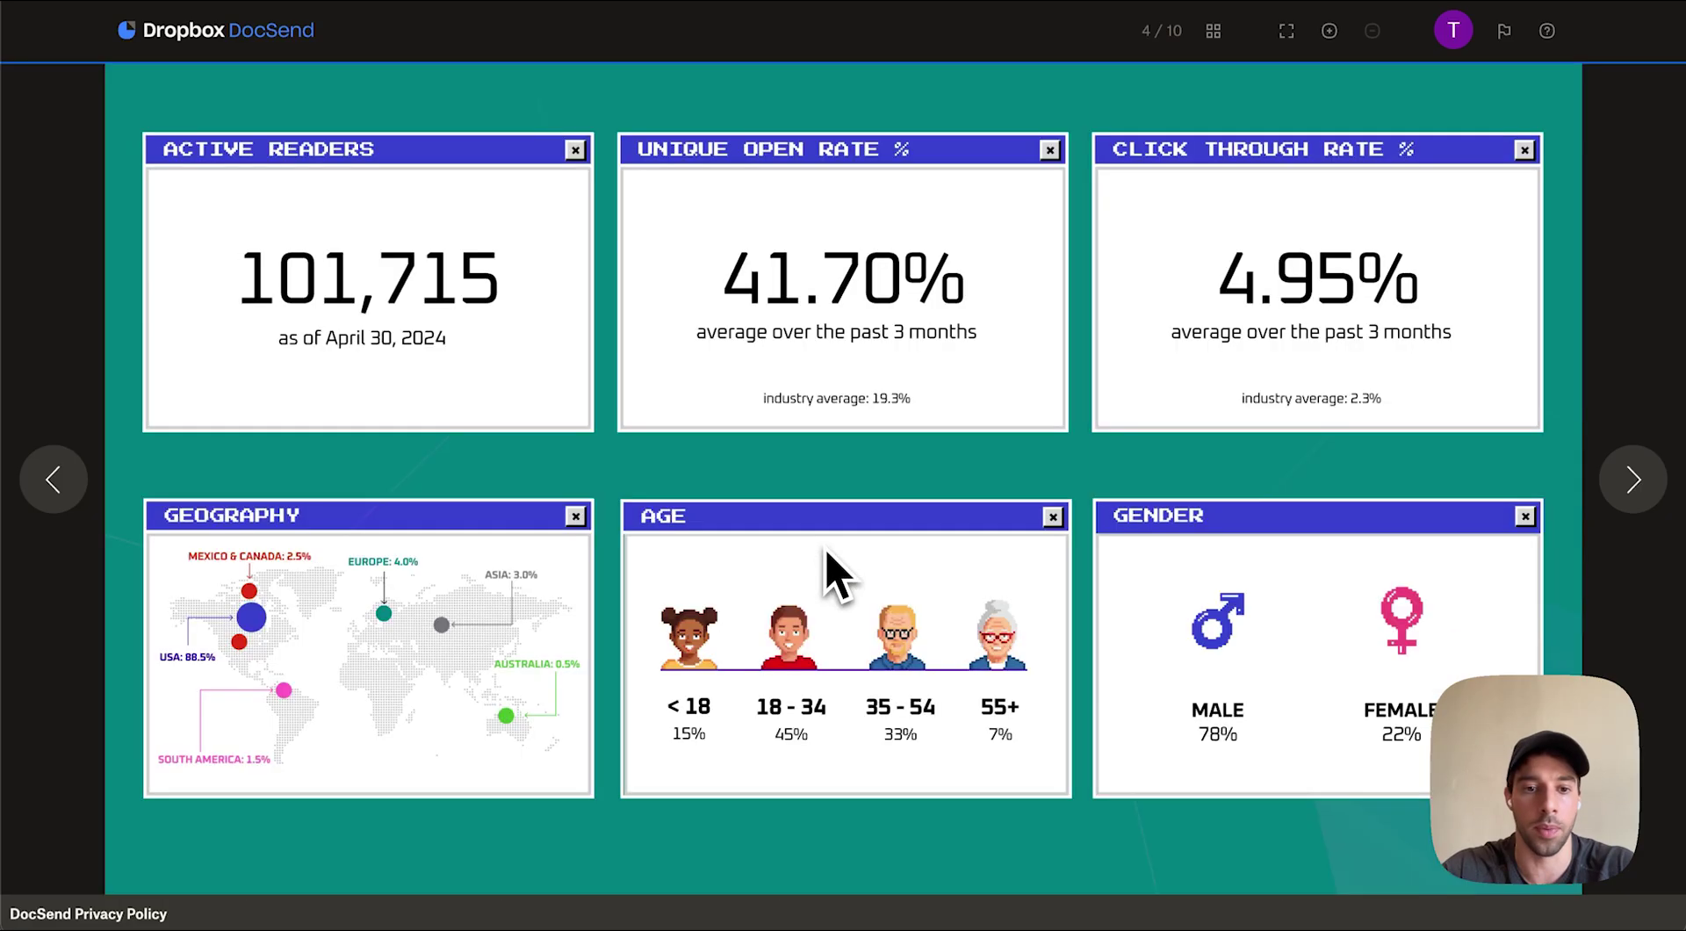
pyautogui.press('Right')
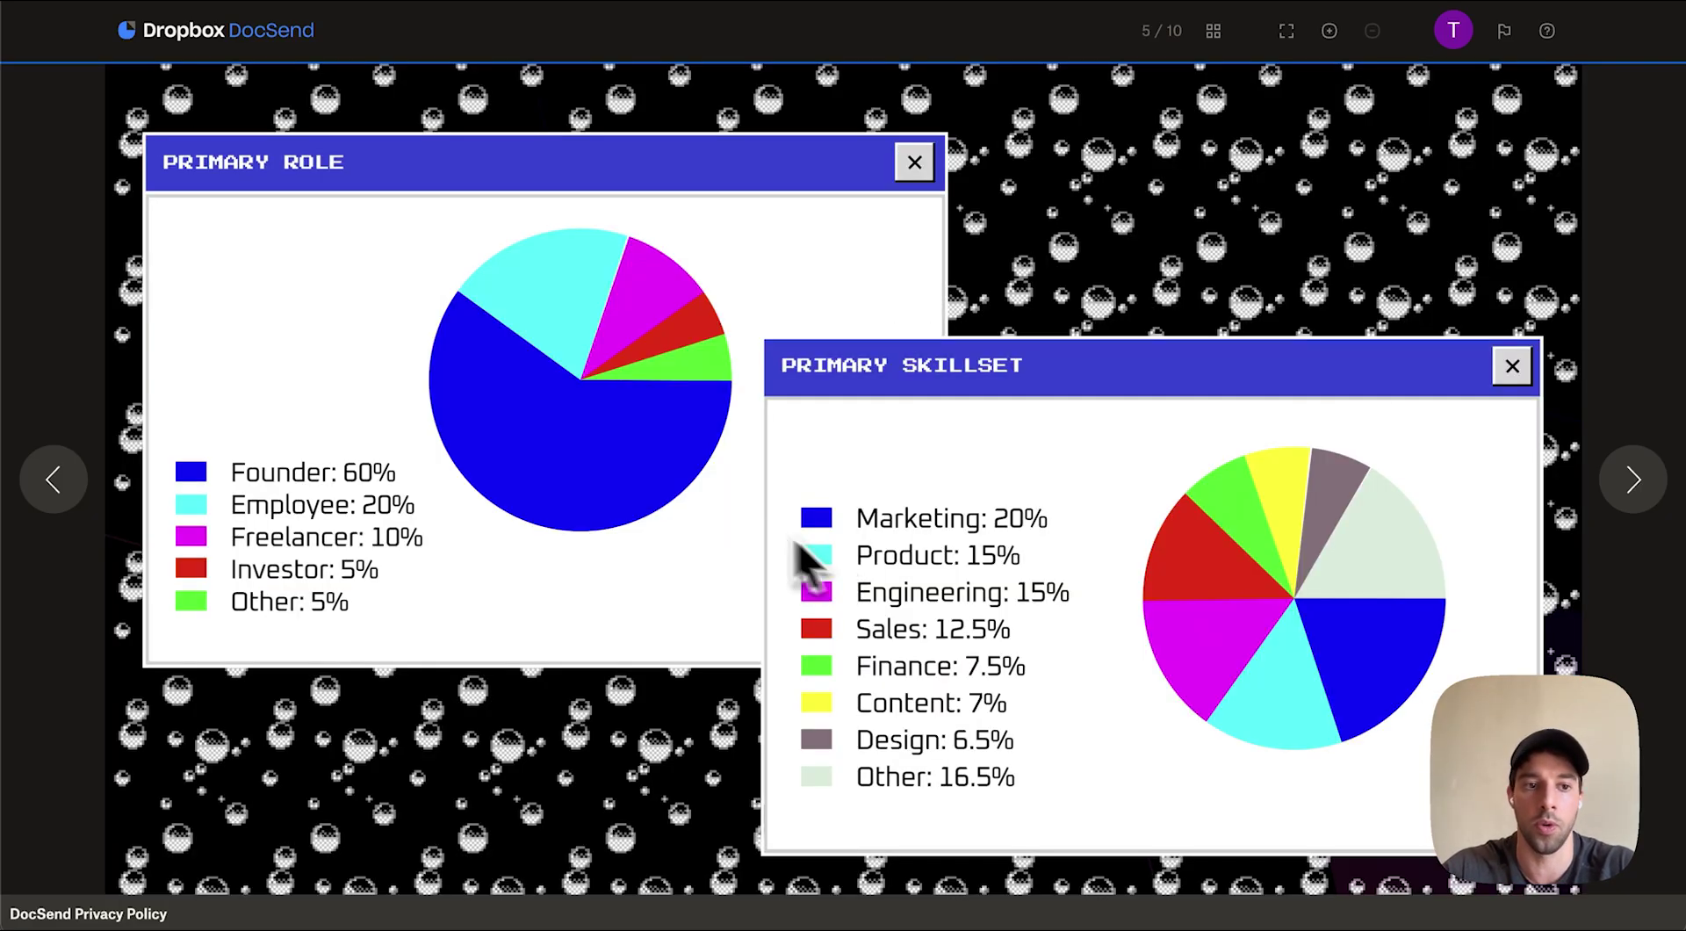
pyautogui.press('Right')
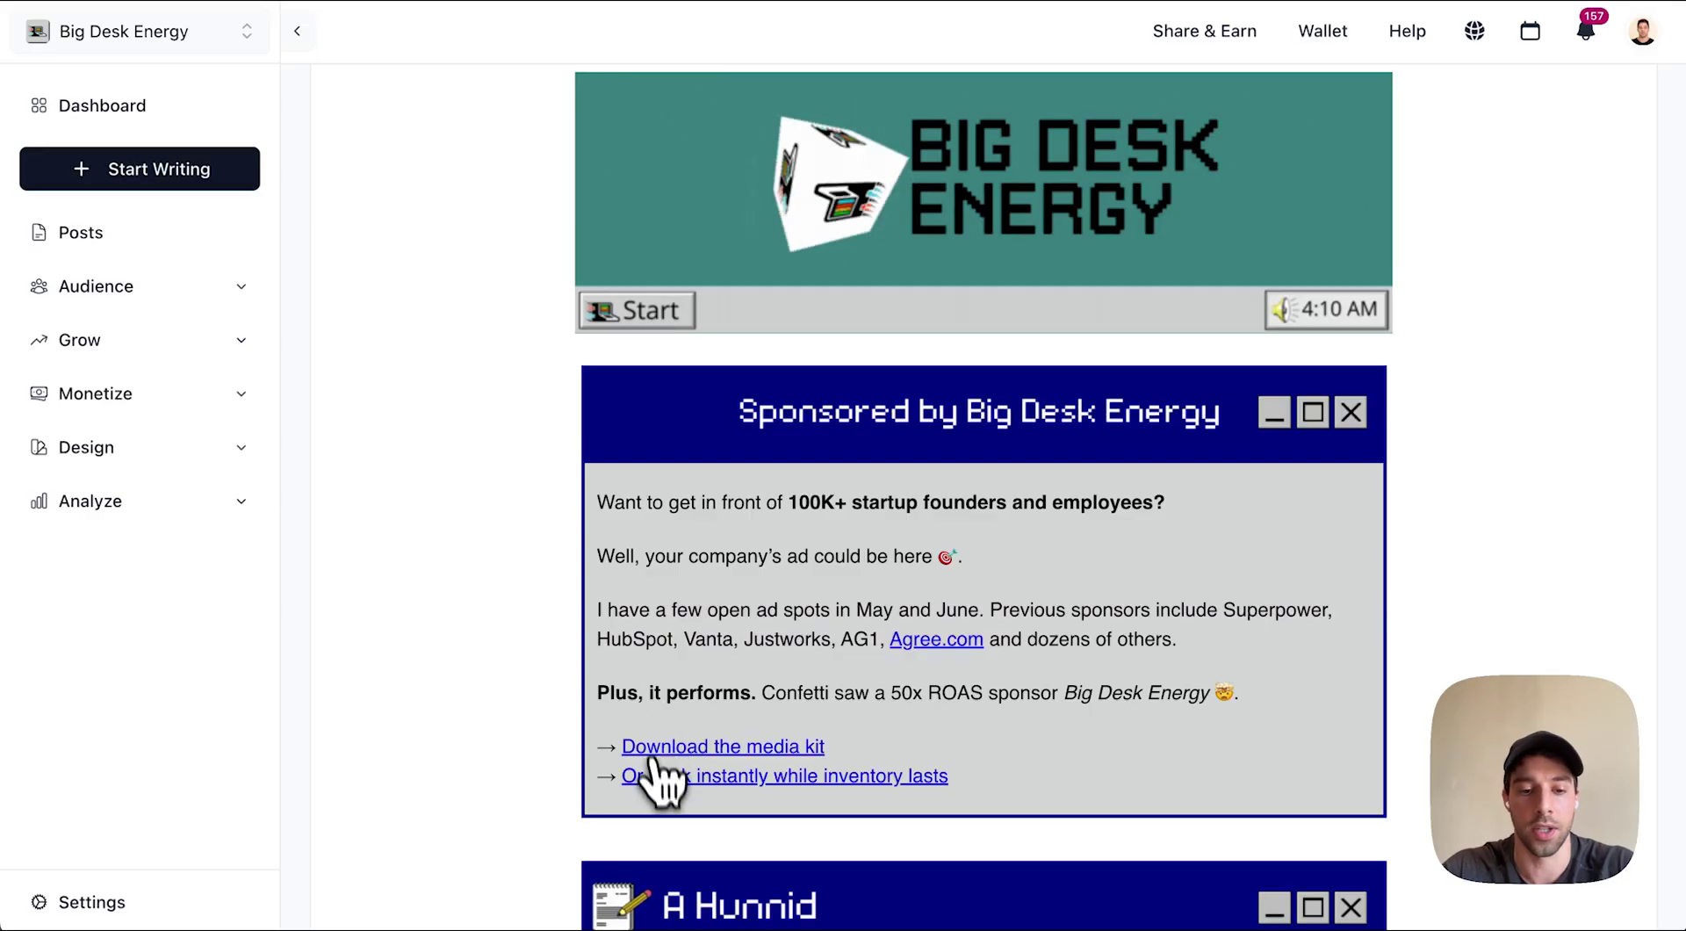
pyautogui.click(694, 777)
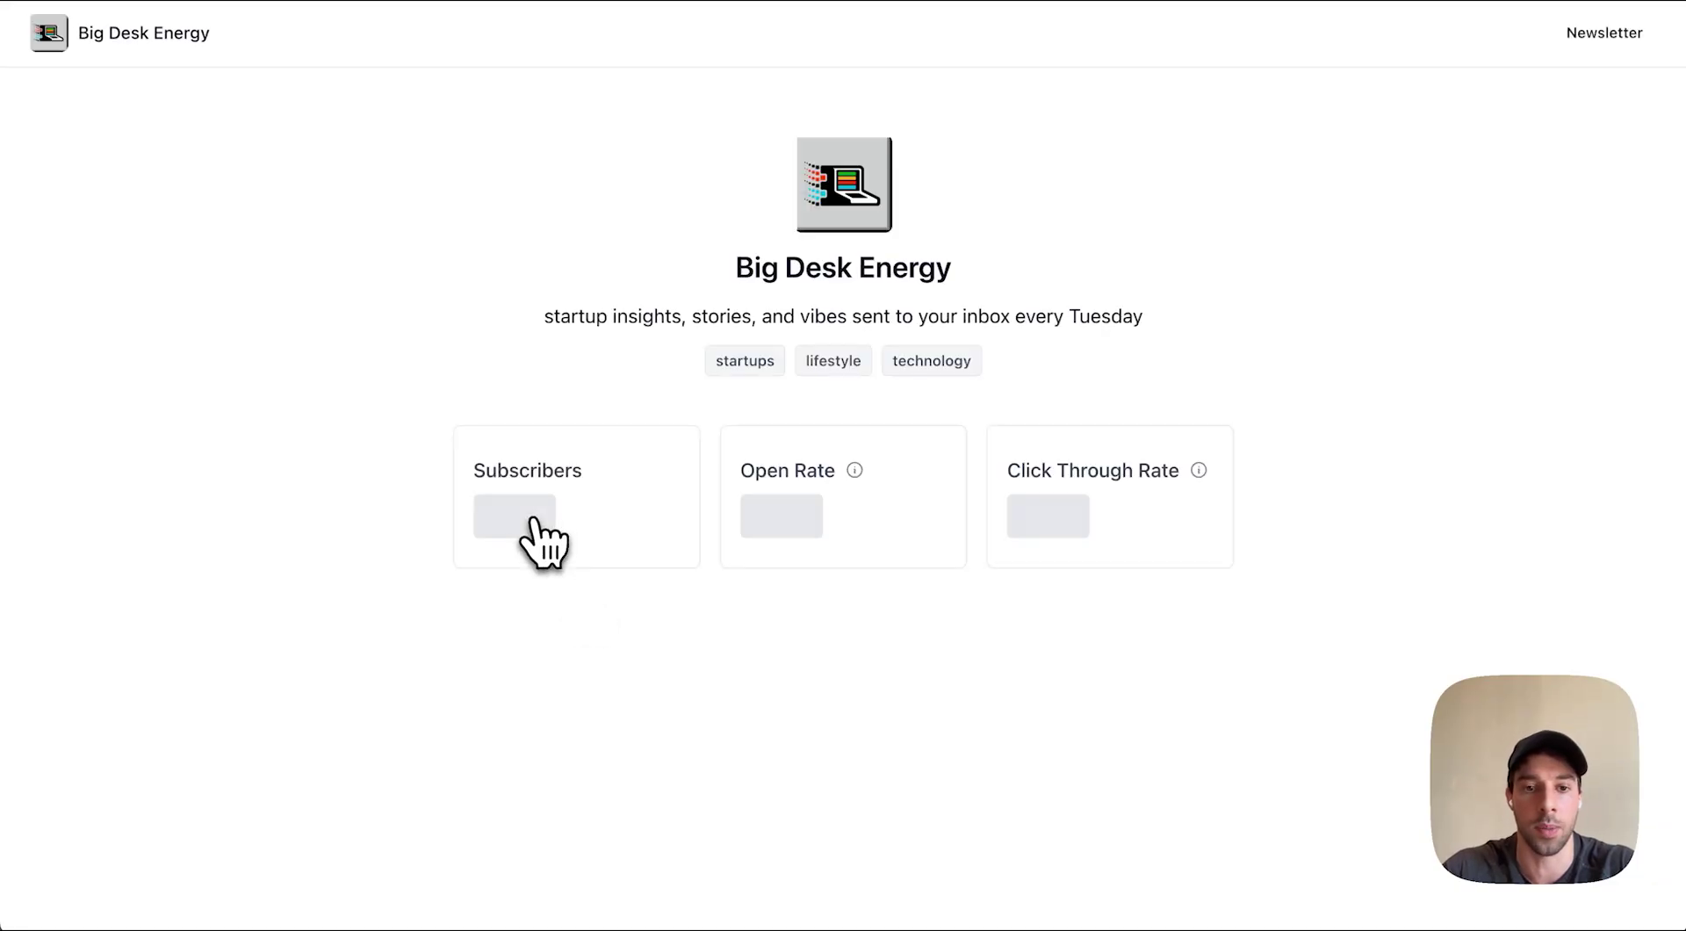
pyautogui.scroll(-6, 534, 520)
pyautogui.scroll(6, 538, 537)
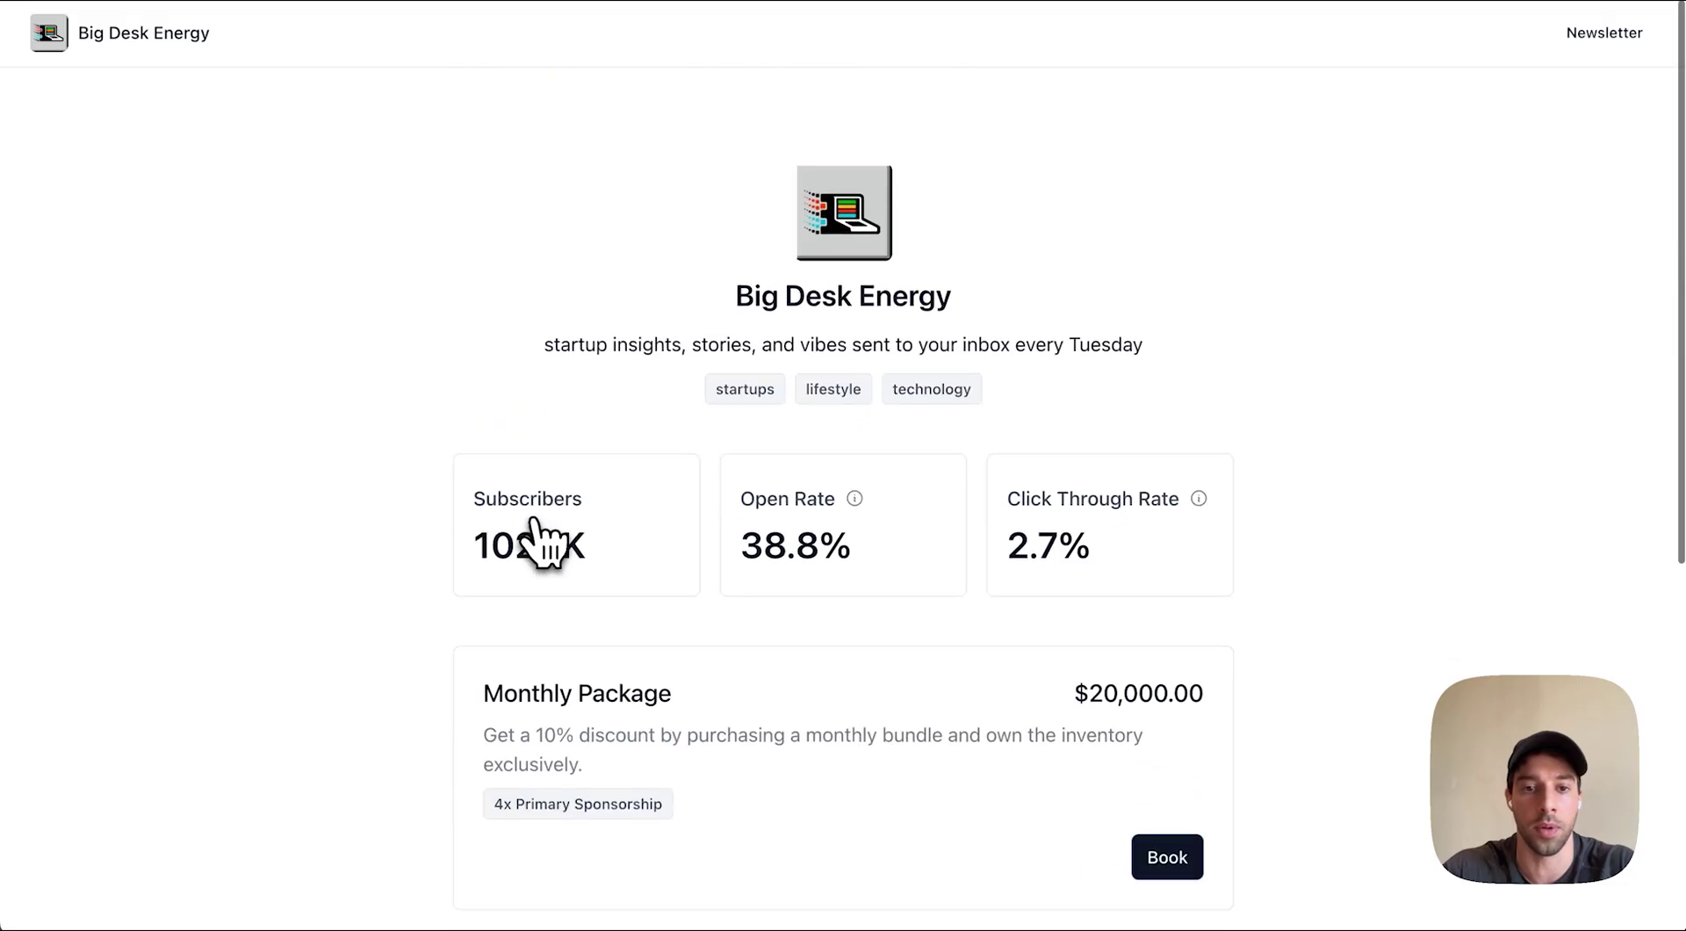
pyautogui.hotkey('ctrl', 'w')
pyautogui.scroll(5, 754, 448)
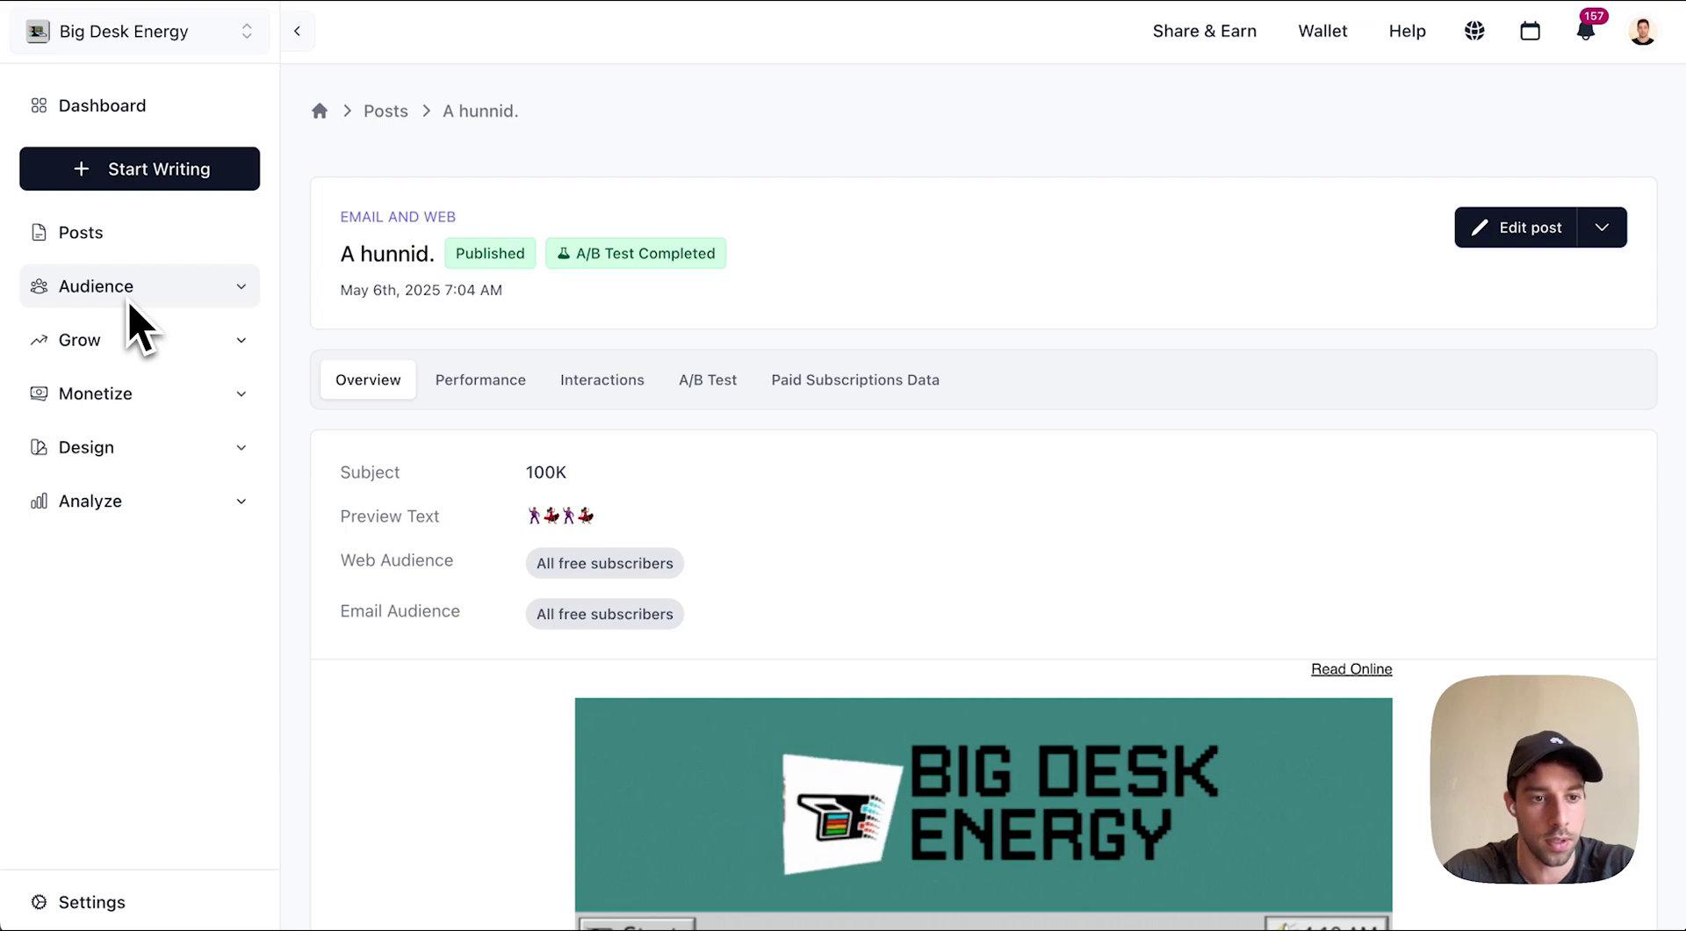
# Step: Navigate to Monetize > Ads > Direct Sponsorships Overview to reach Untold's pending request
pyautogui.click(136, 395)
pyautogui.click(119, 446)
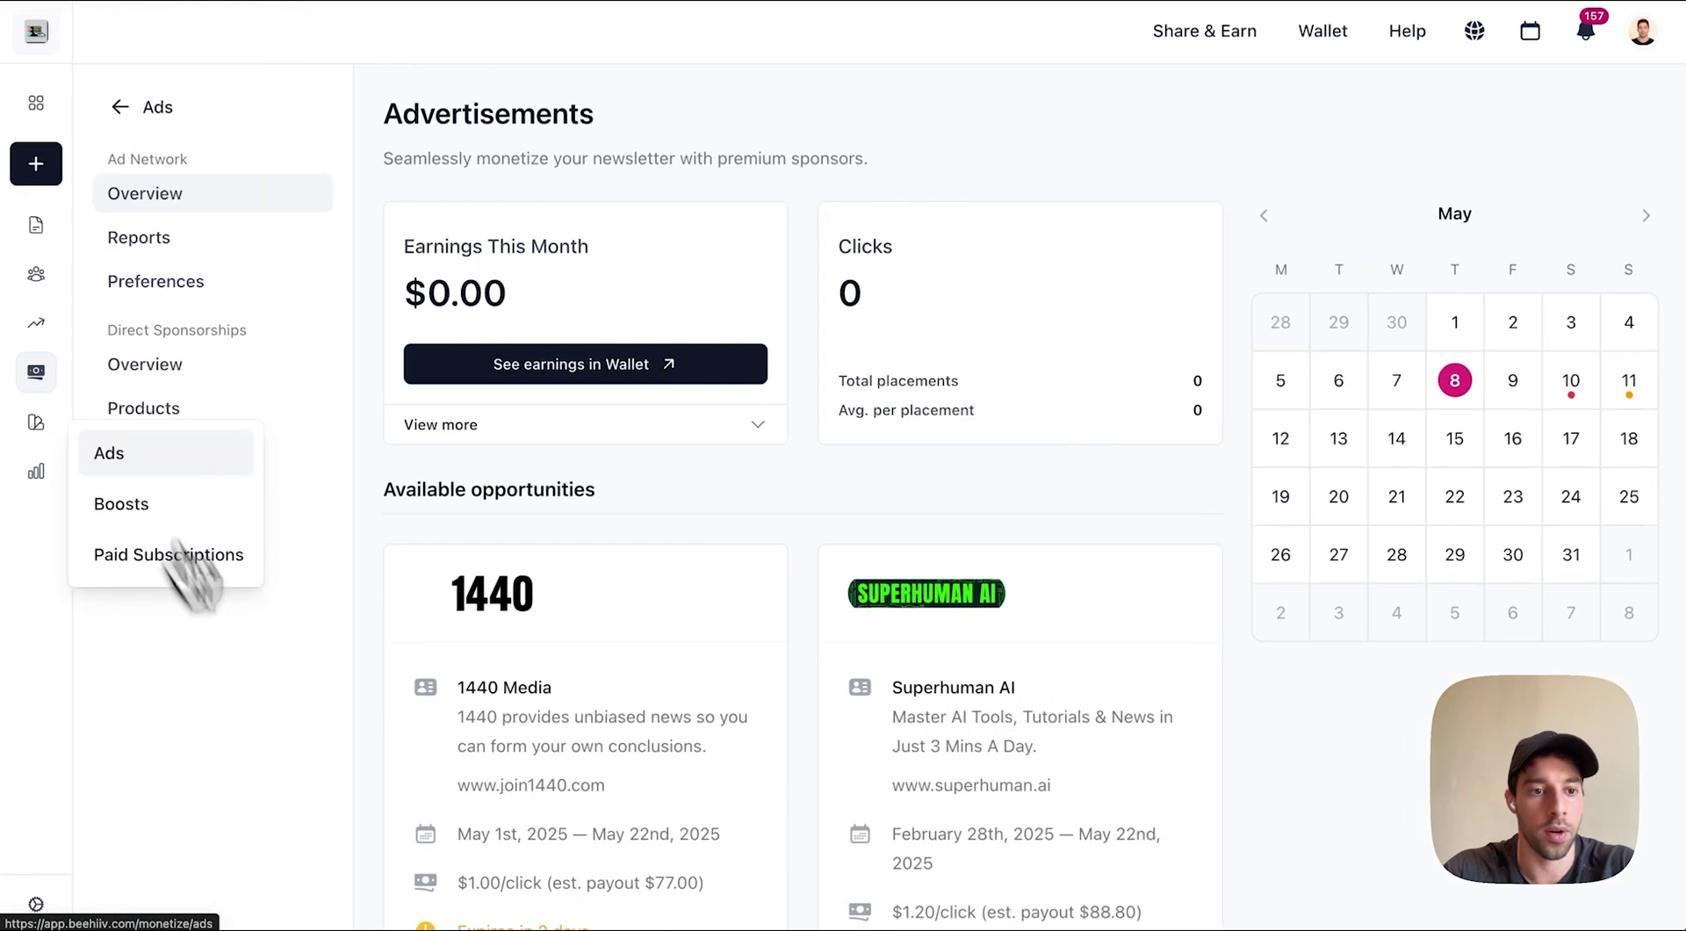
pyautogui.click(227, 378)
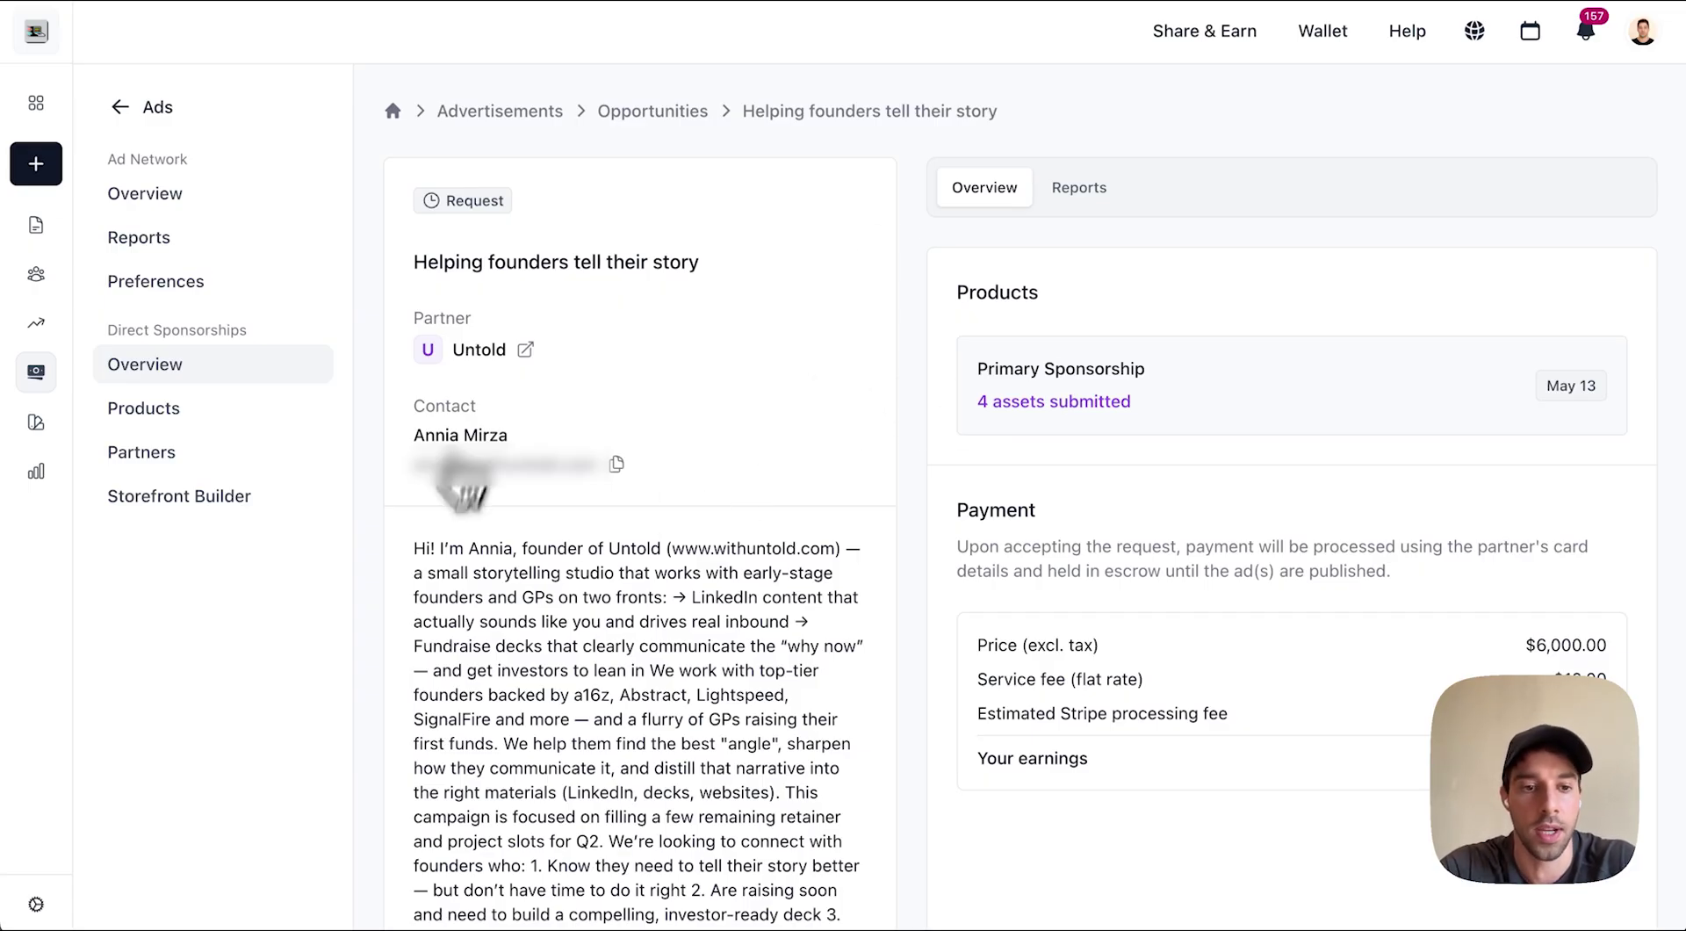
# Step: Visit the sponsor Untold's website, then return to the sponsorship request
pyautogui.click(482, 355)
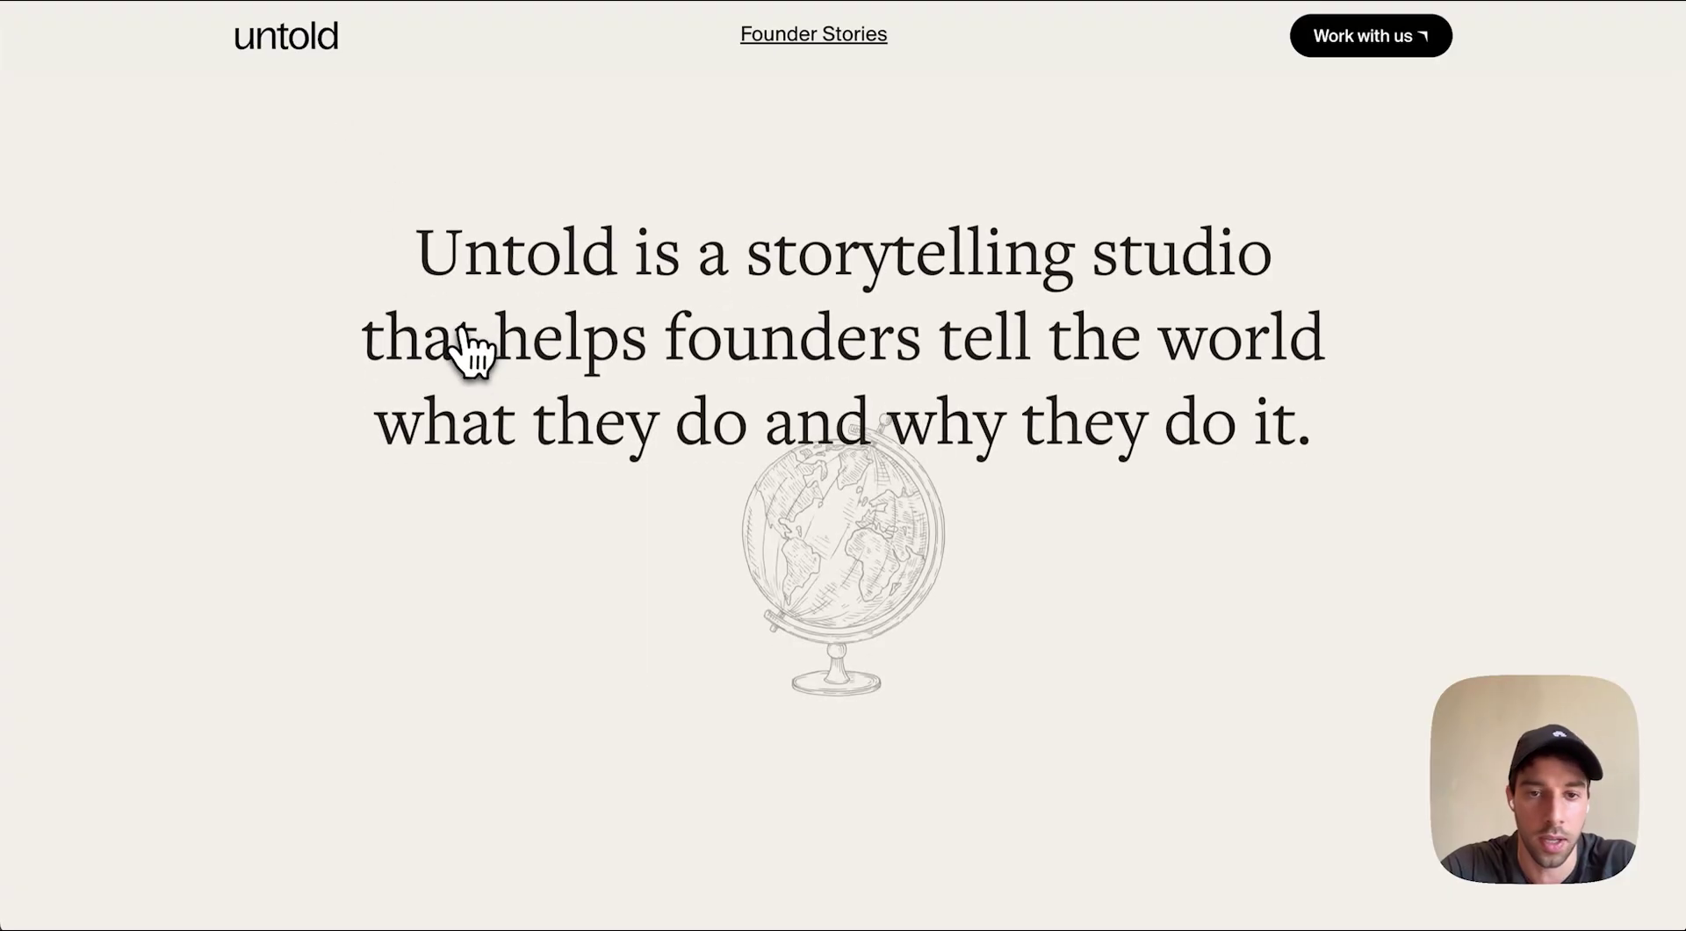
pyautogui.scroll(-15, 472, 354)
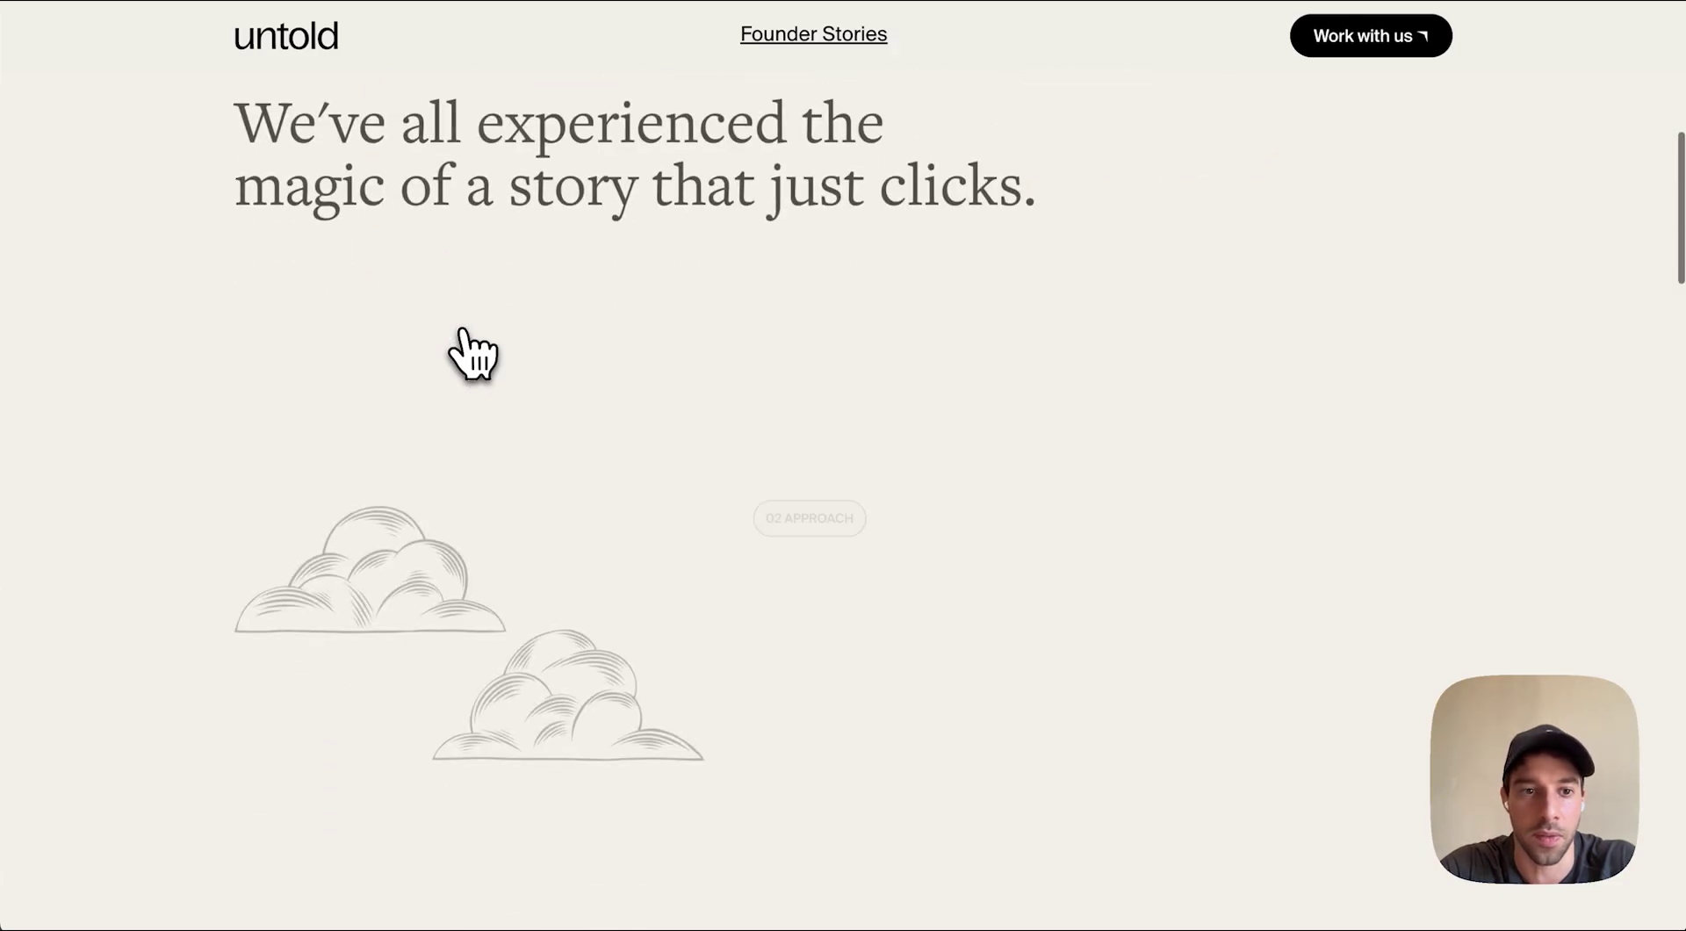
pyautogui.scroll(-5, 456, 391)
pyautogui.click(331, 11)
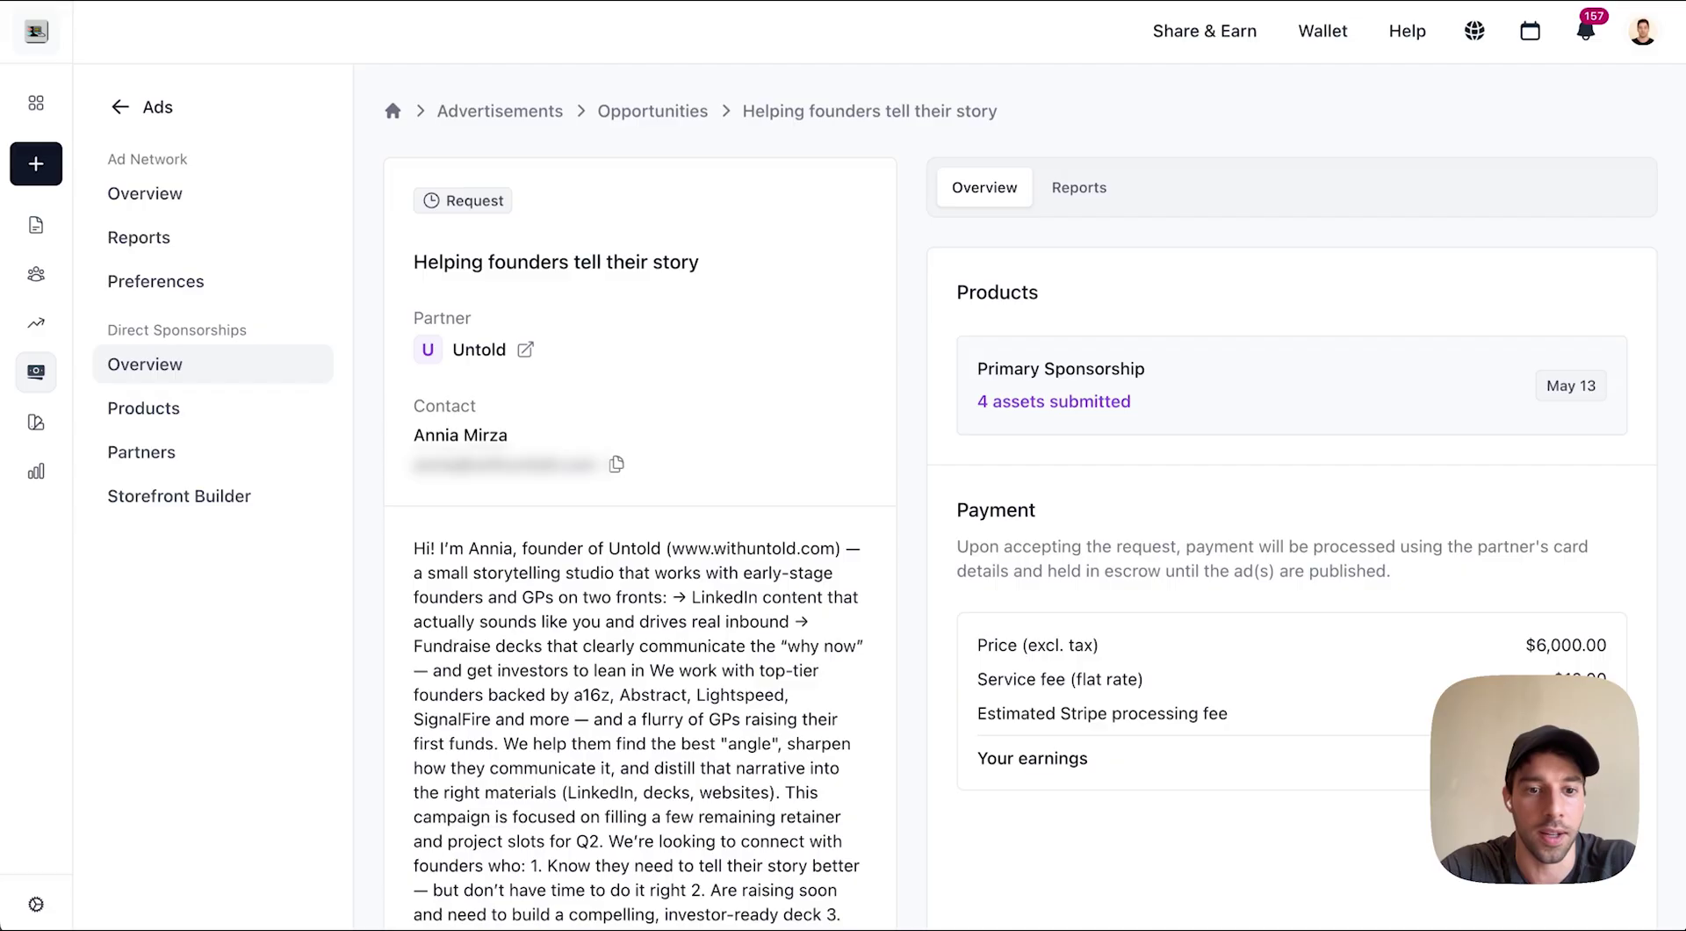
# Step: Read the sponsor's message and payment breakdown, then open the '4 assets submitted' panel
pyautogui.scroll(-4, 590, 590)
pyautogui.moveTo(441, 246); pyautogui.dragTo(665, 750)
pyautogui.click(663, 754)
pyautogui.scroll(2, 662, 753)
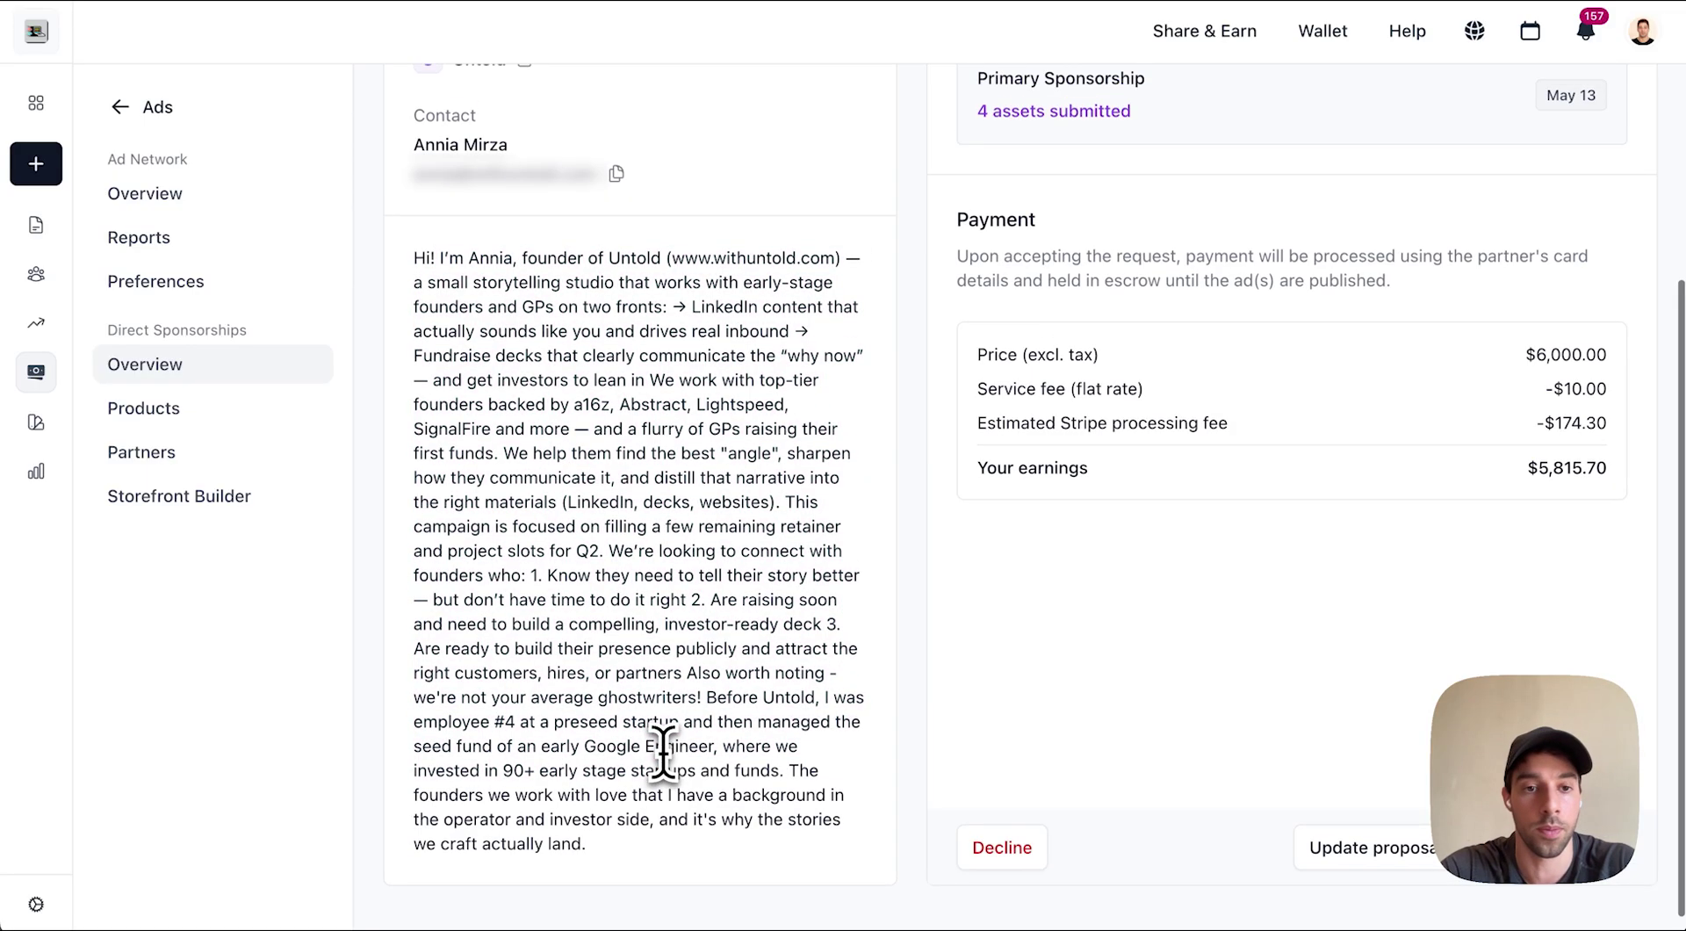
pyautogui.scroll(4, 663, 754)
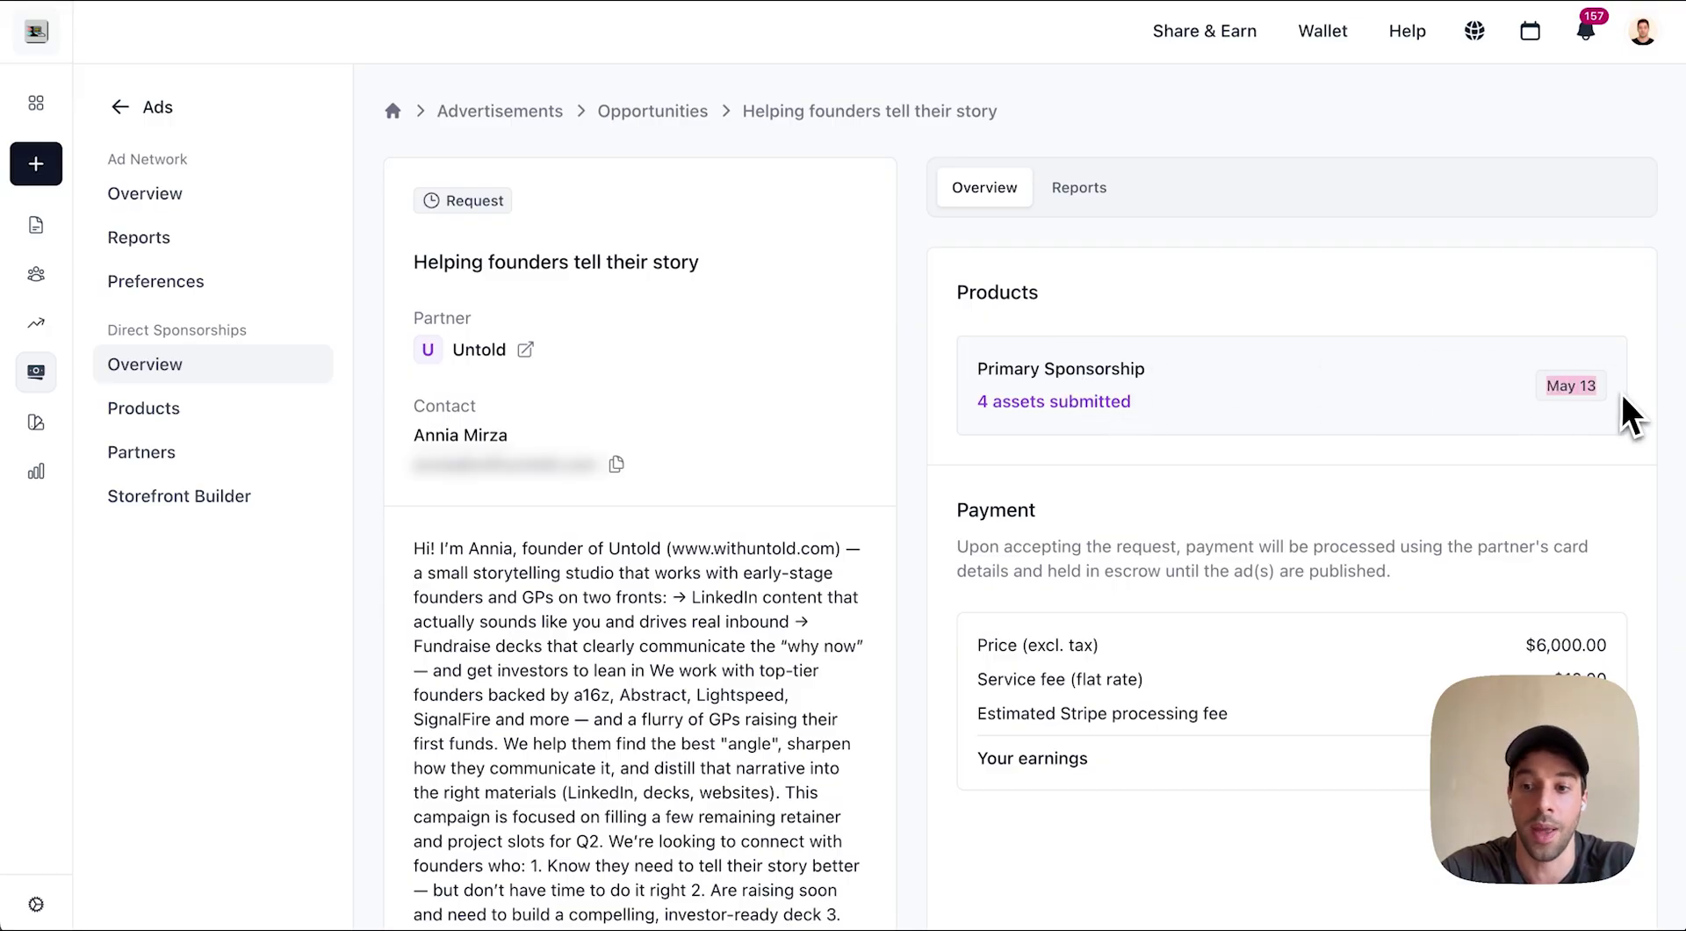
pyautogui.scroll(-2, 1449, 439)
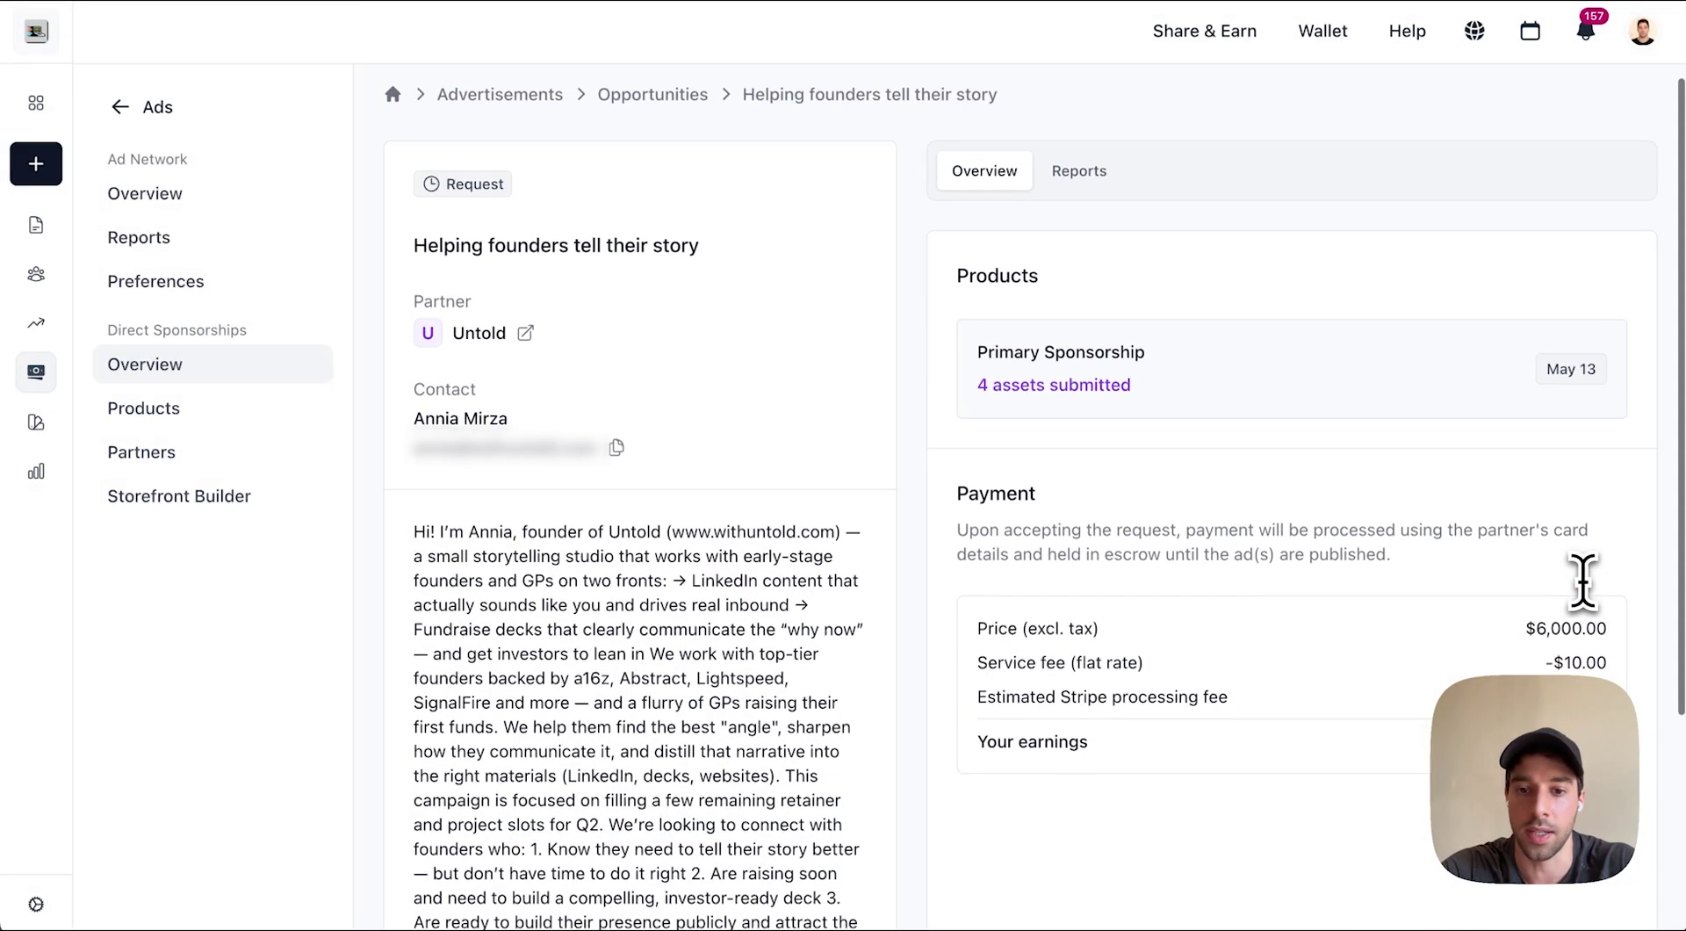
pyautogui.click(1028, 402)
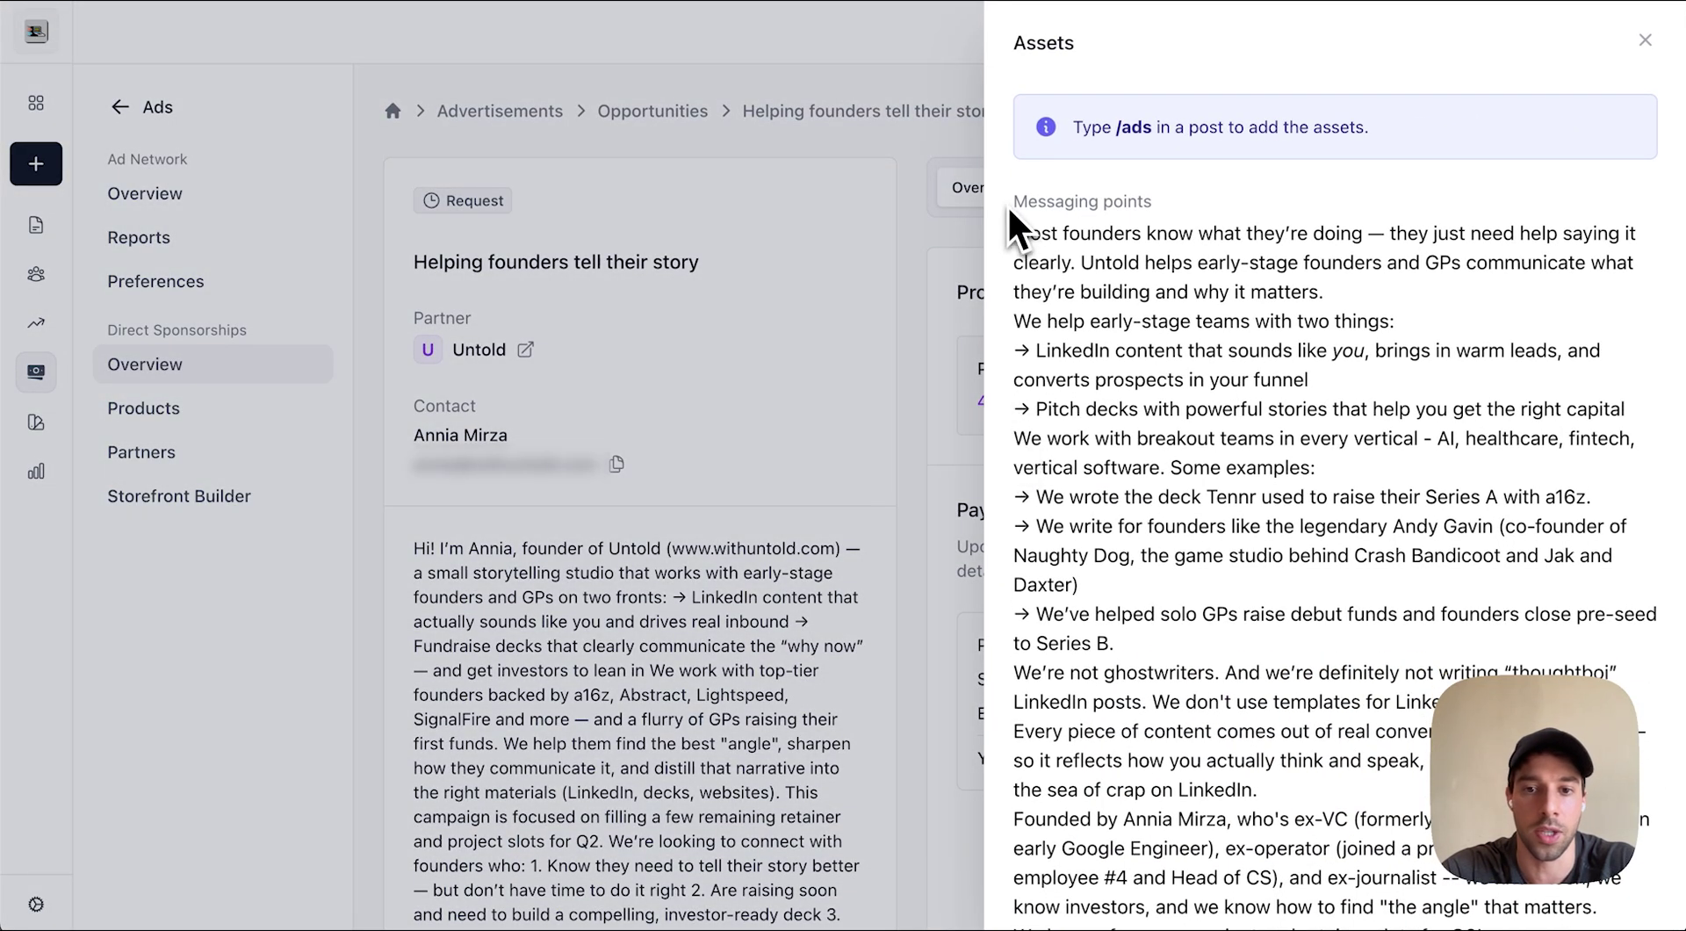
# Step: Review Untold's messaging points, logo, thumbnail and call to action, then close the Assets panel
pyautogui.scroll(-9, 1210, 521)
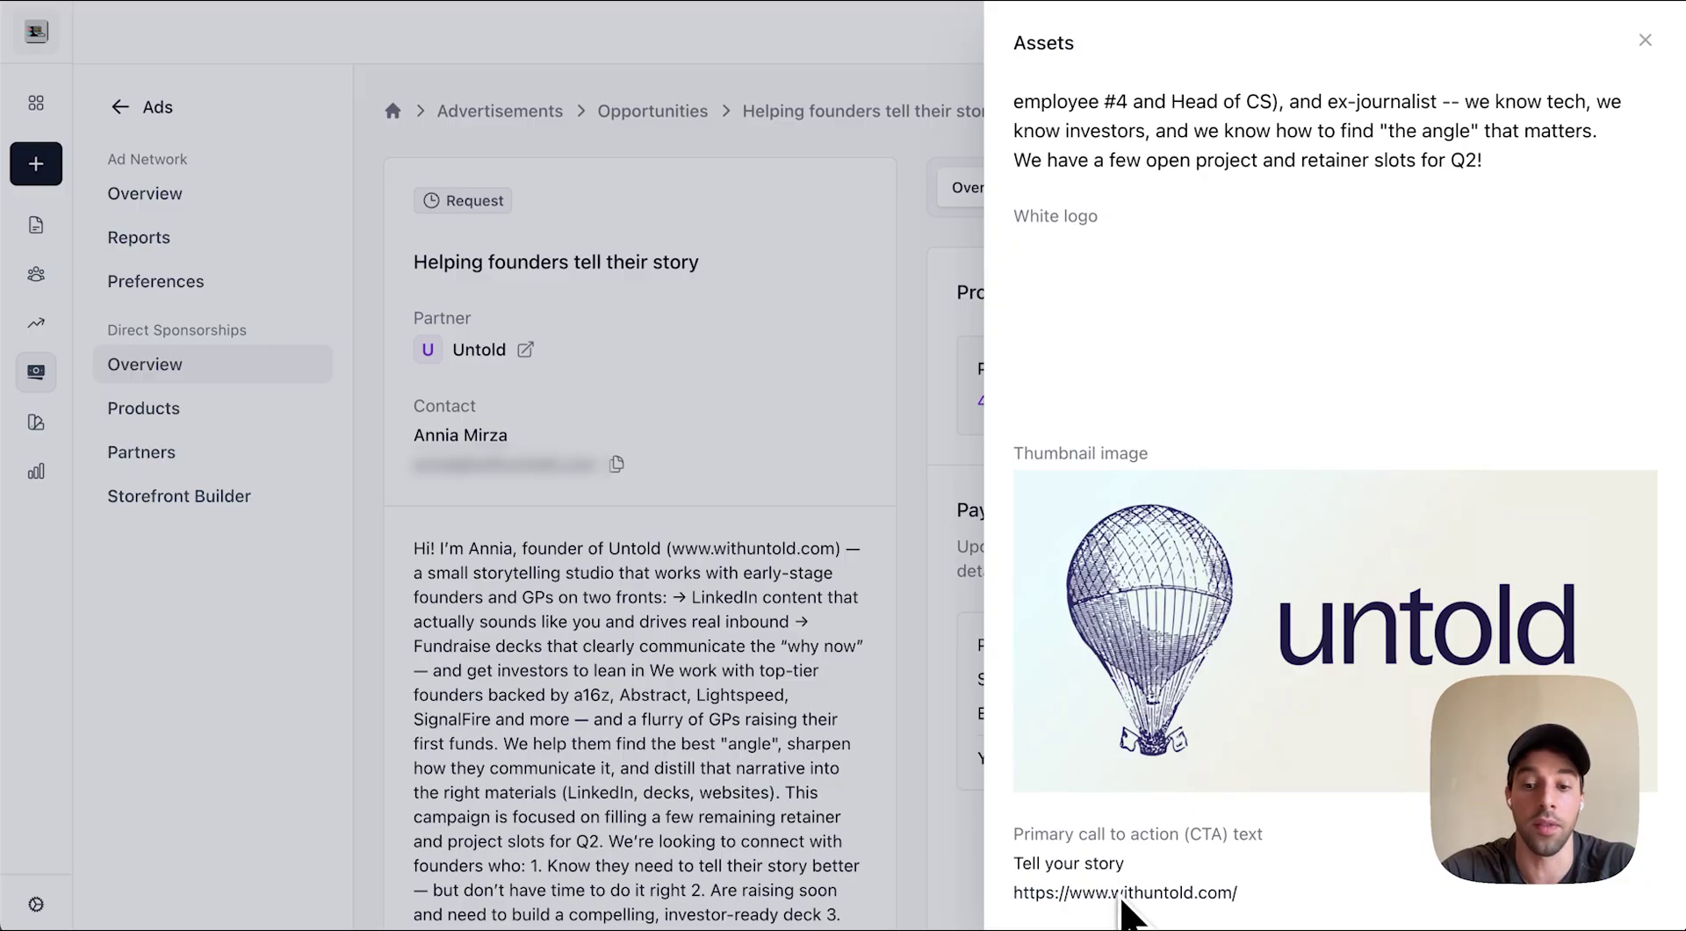
pyautogui.scroll(9, 1131, 913)
pyautogui.click(1645, 40)
pyautogui.scroll(-4, 1355, 440)
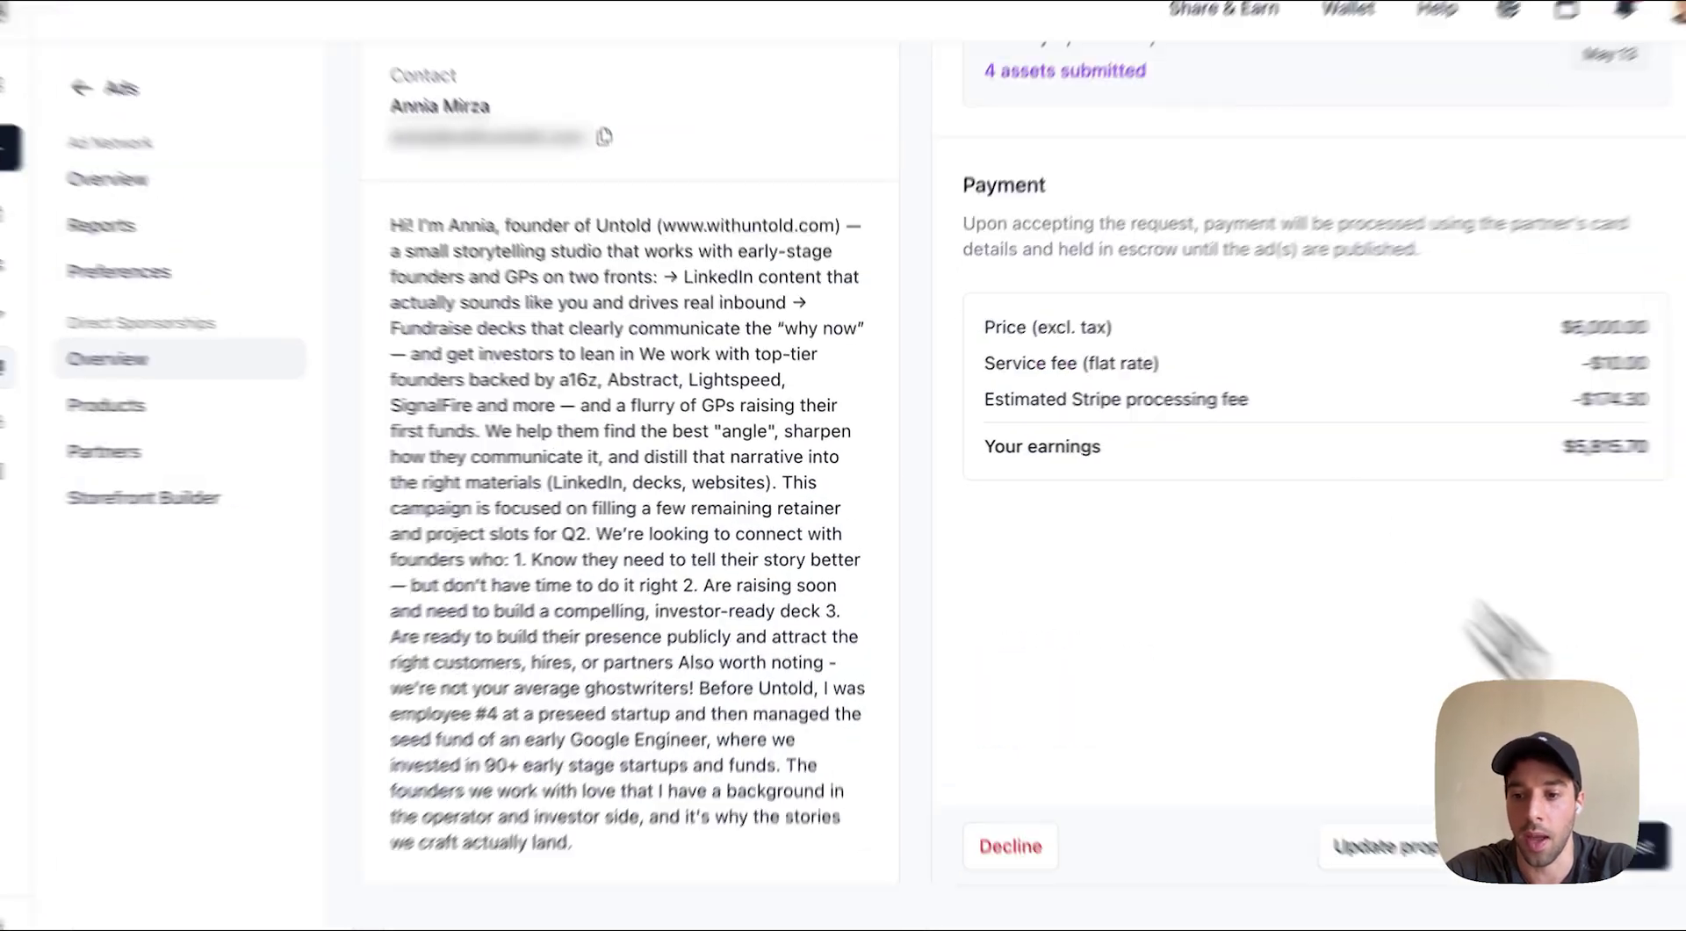
# Step: Accept Untold's sponsorship request with escrow-held payment, then go back to the Big Desk Energy dashboard
pyautogui.click(1645, 846)
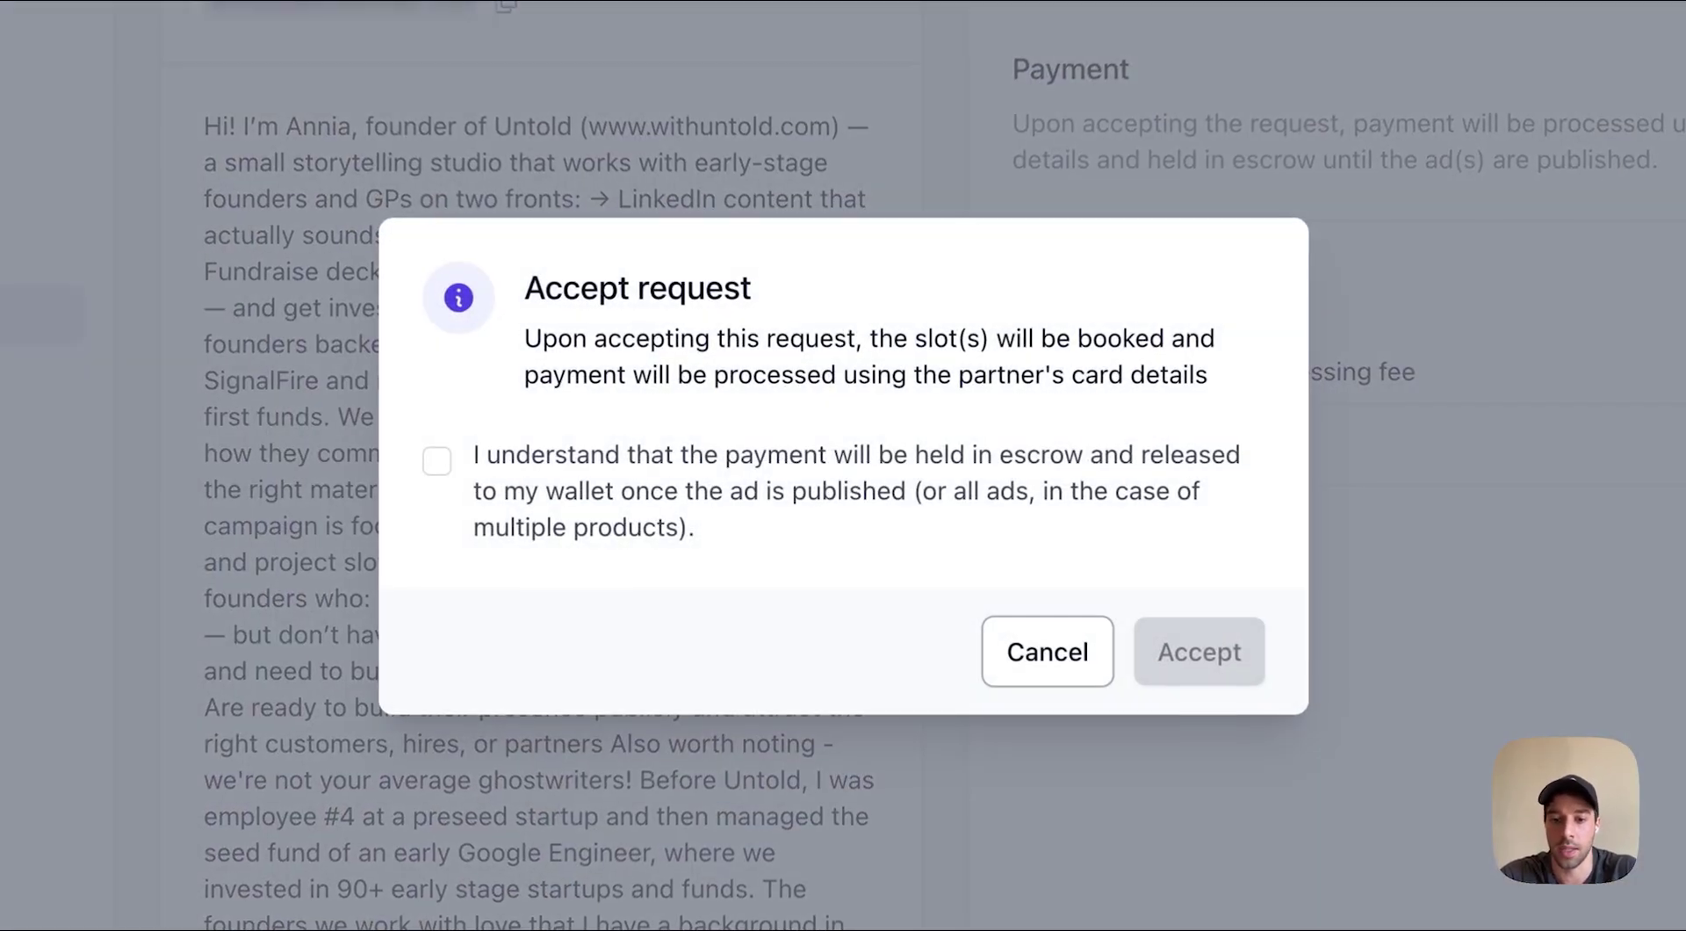
pyautogui.click(696, 499)
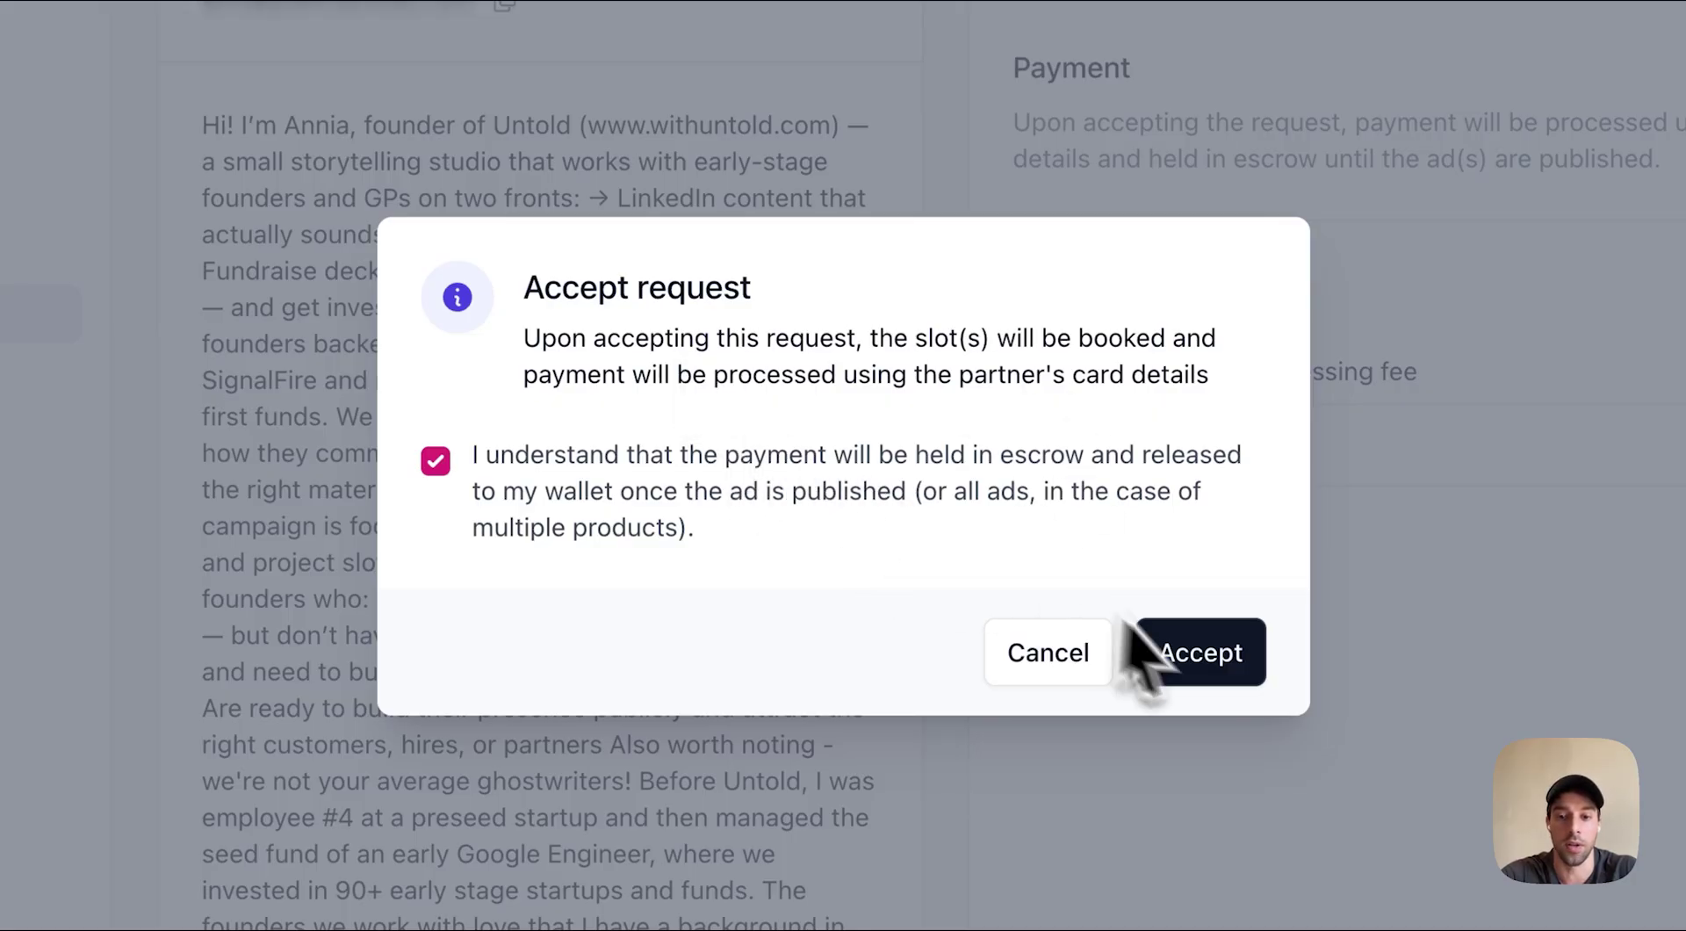
pyautogui.click(1192, 652)
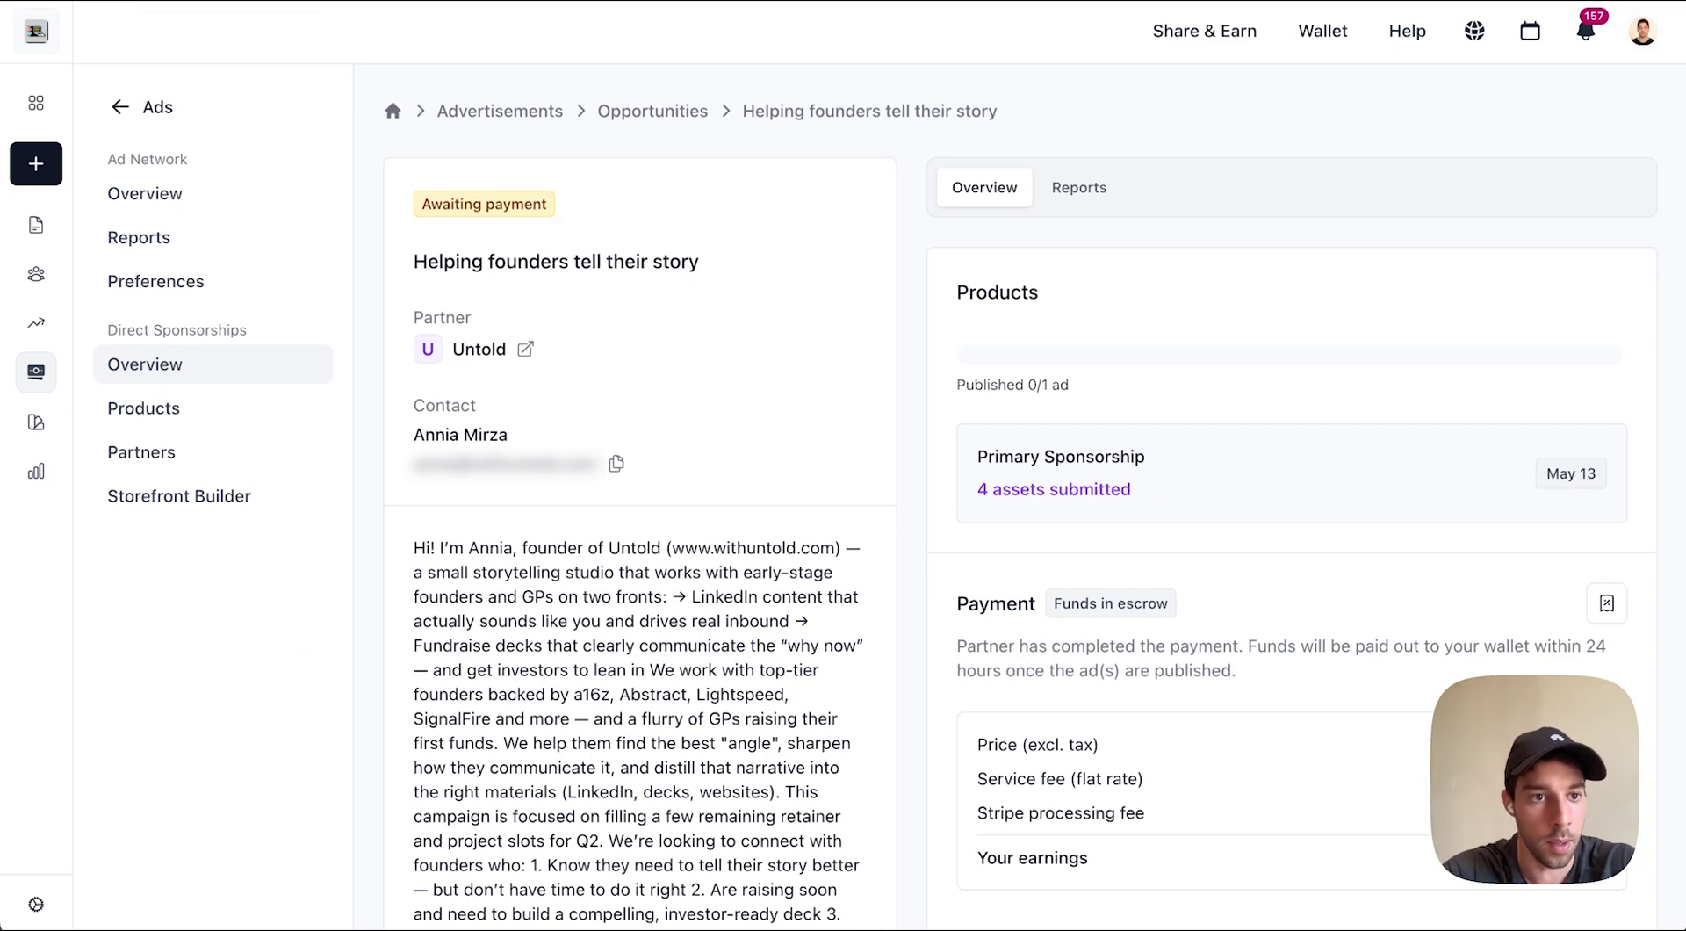
pyautogui.click(37, 114)
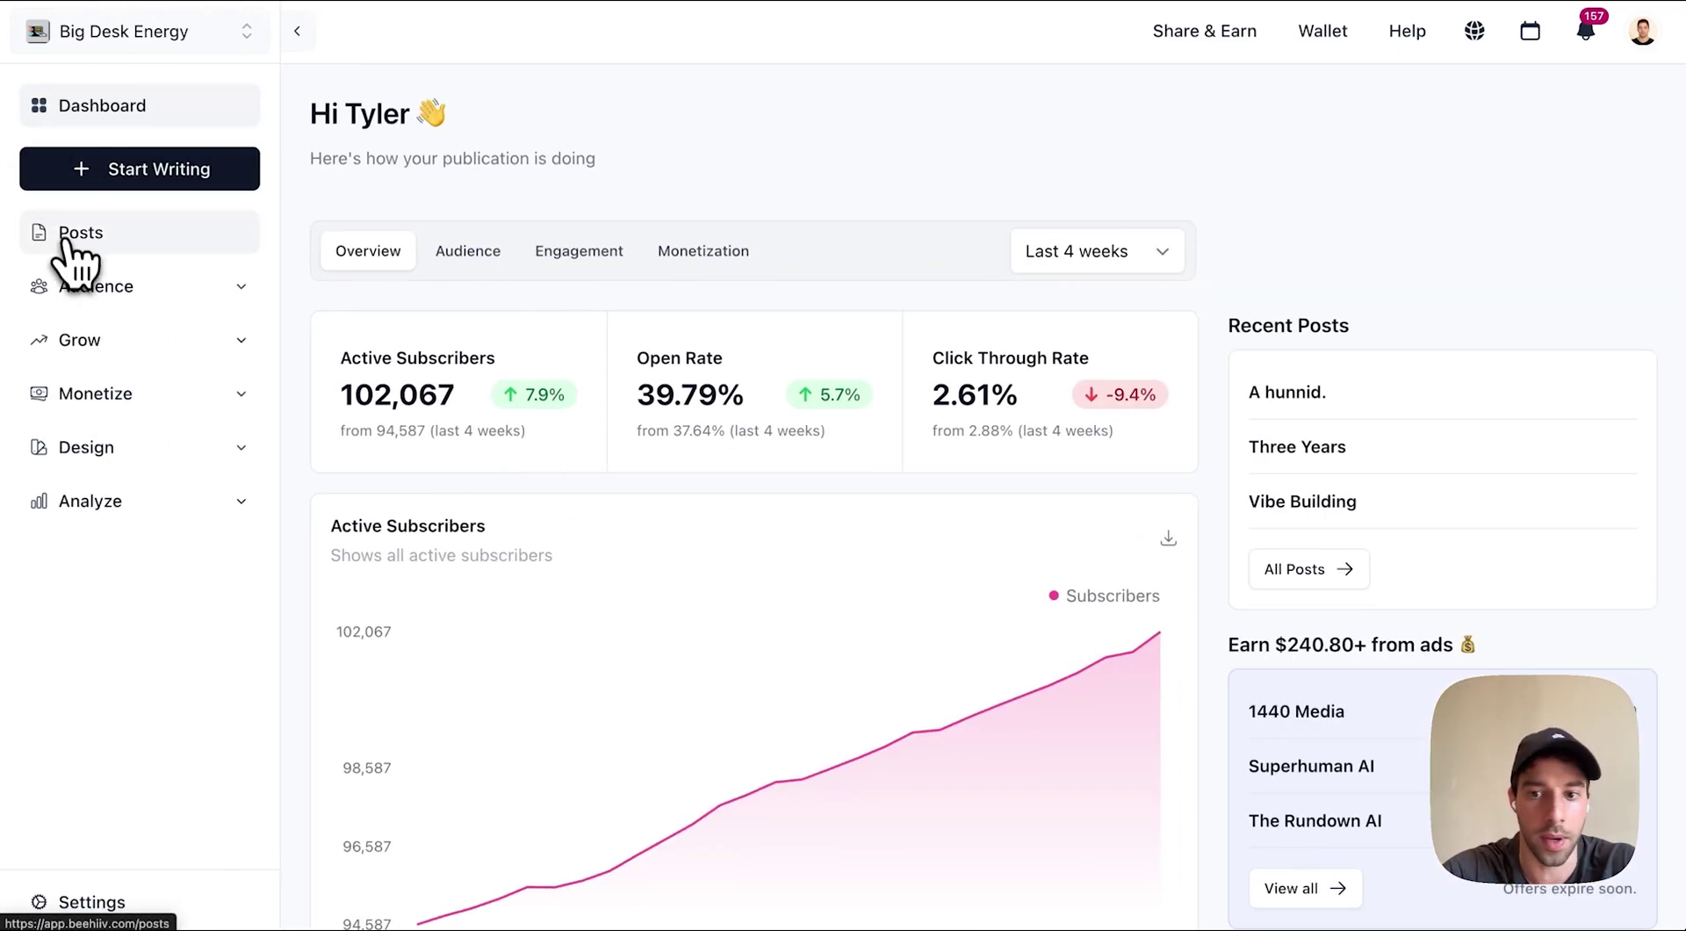
# Step: Show the 'A hunnid.' post's Performance analytics and scroll down to its Clicks table
pyautogui.click(1270, 394)
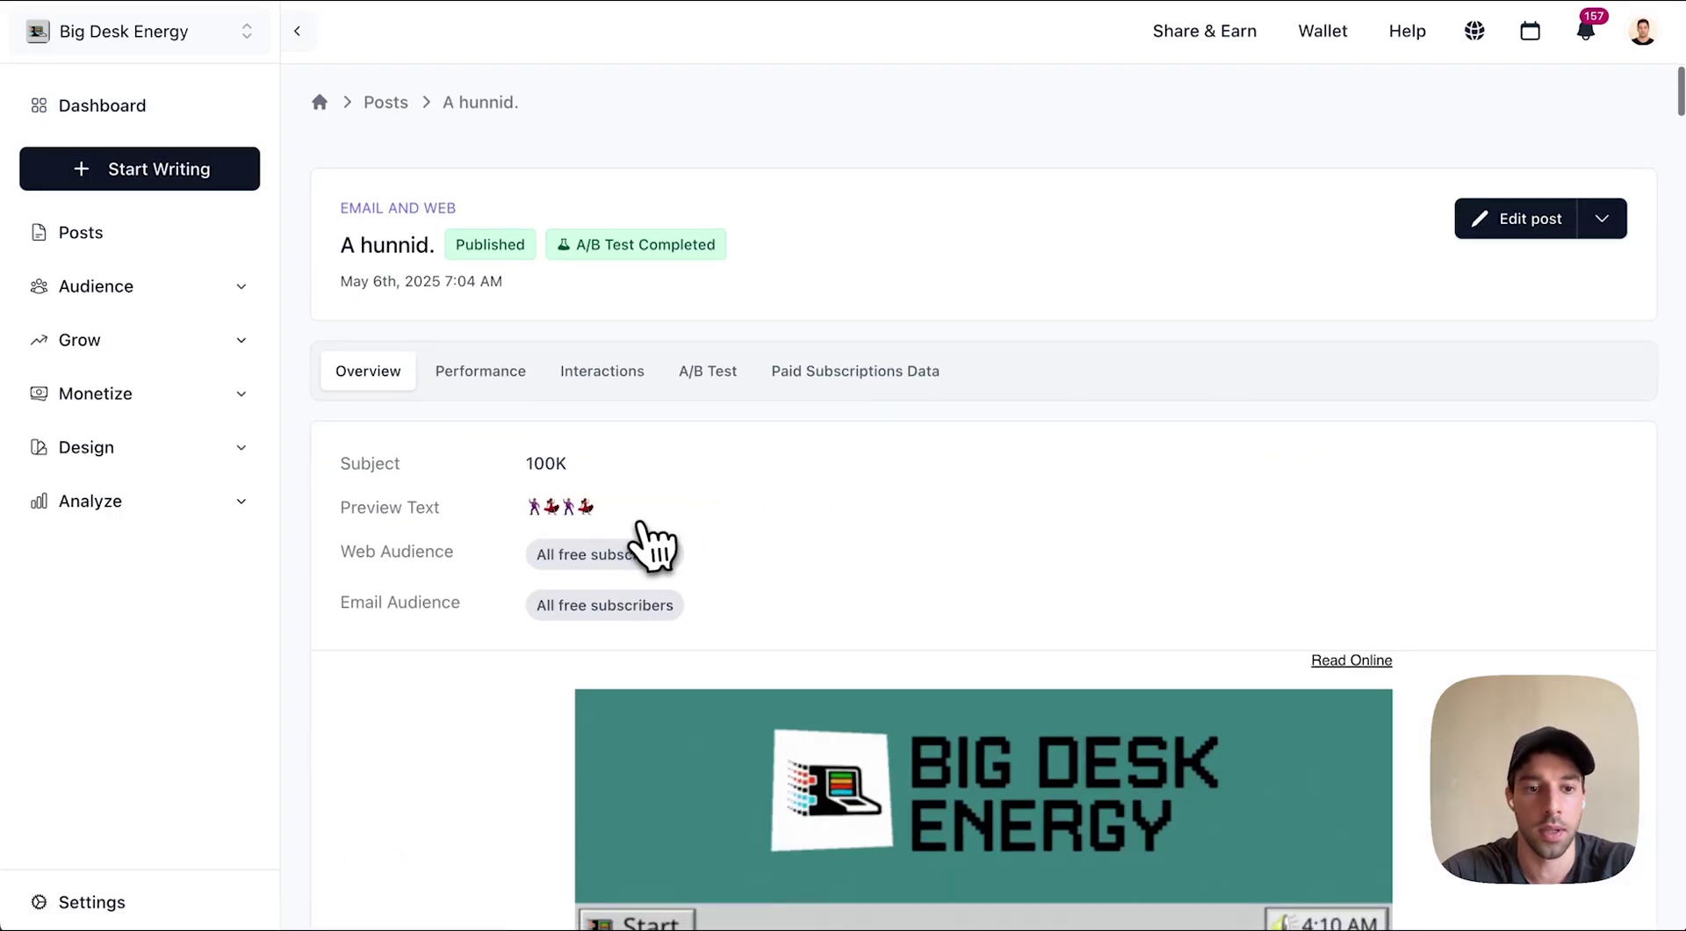
pyautogui.click(508, 376)
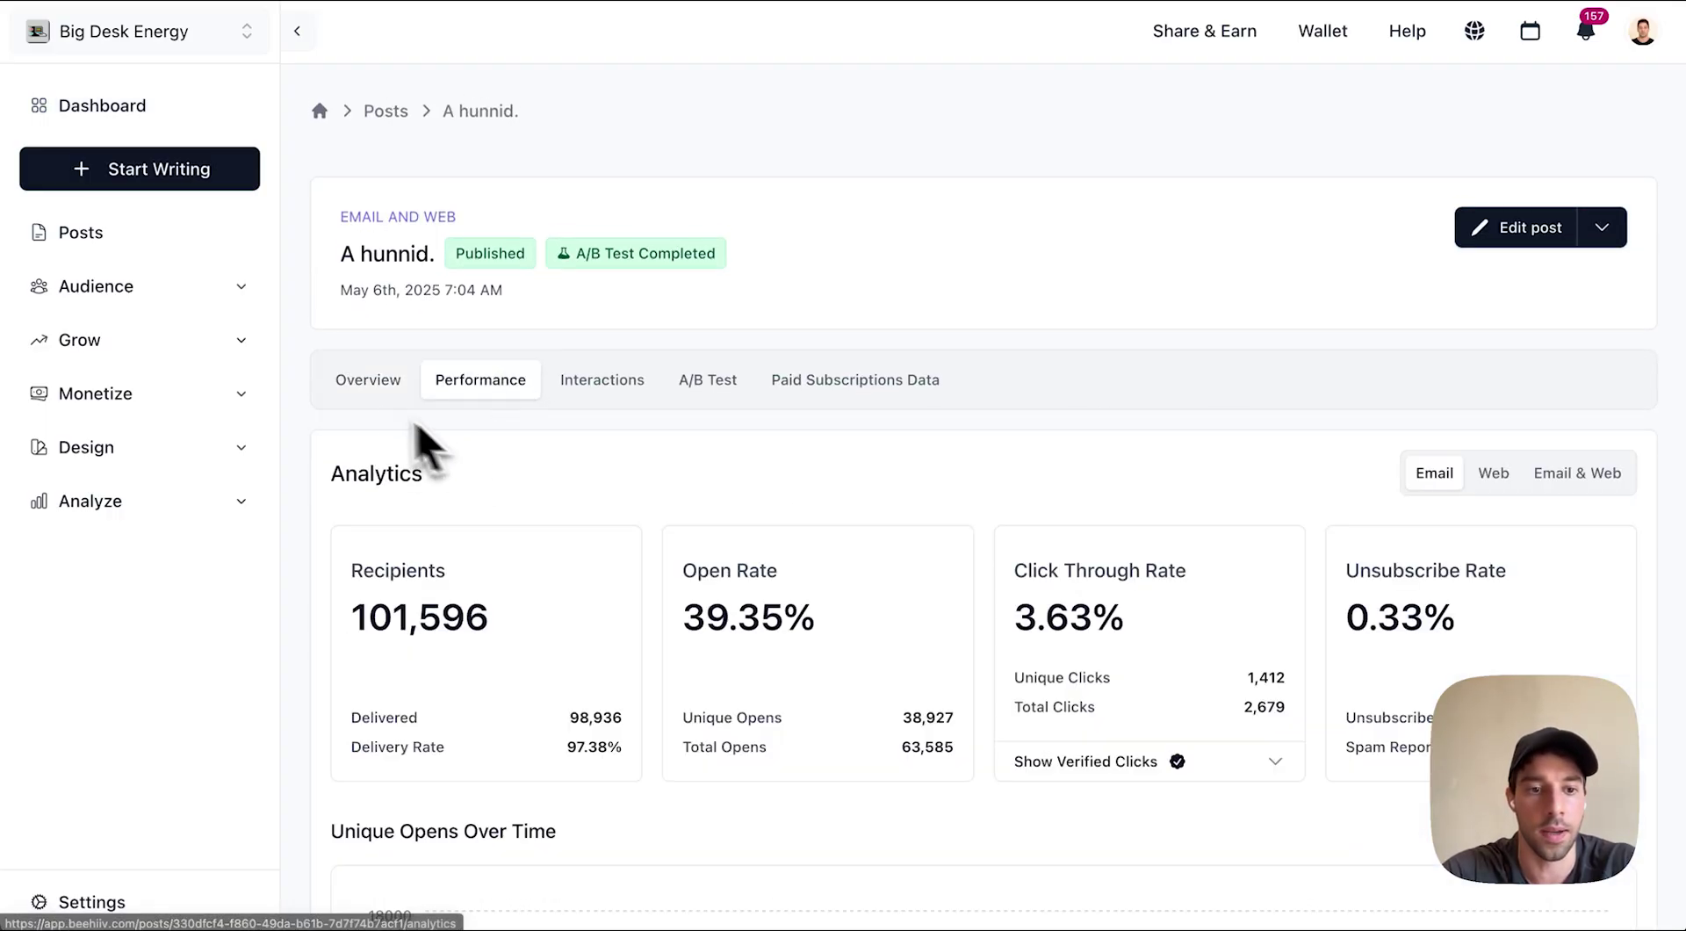
pyautogui.click(367, 385)
pyautogui.scroll(-10, 447, 610)
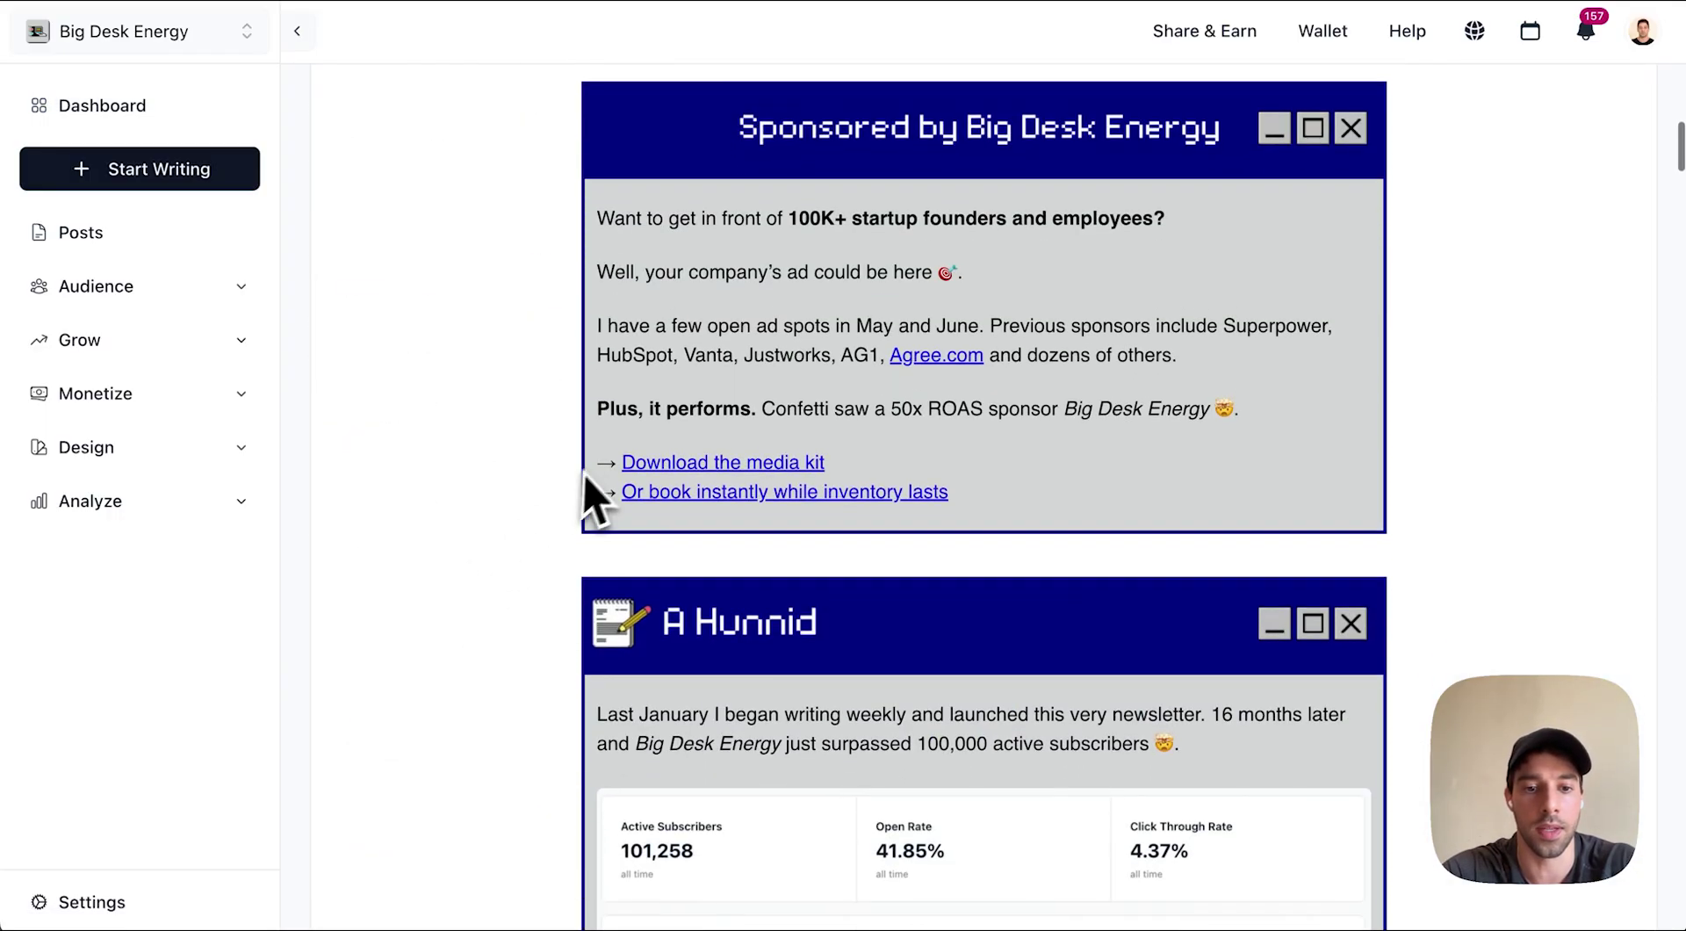
pyautogui.scroll(10, 971, 489)
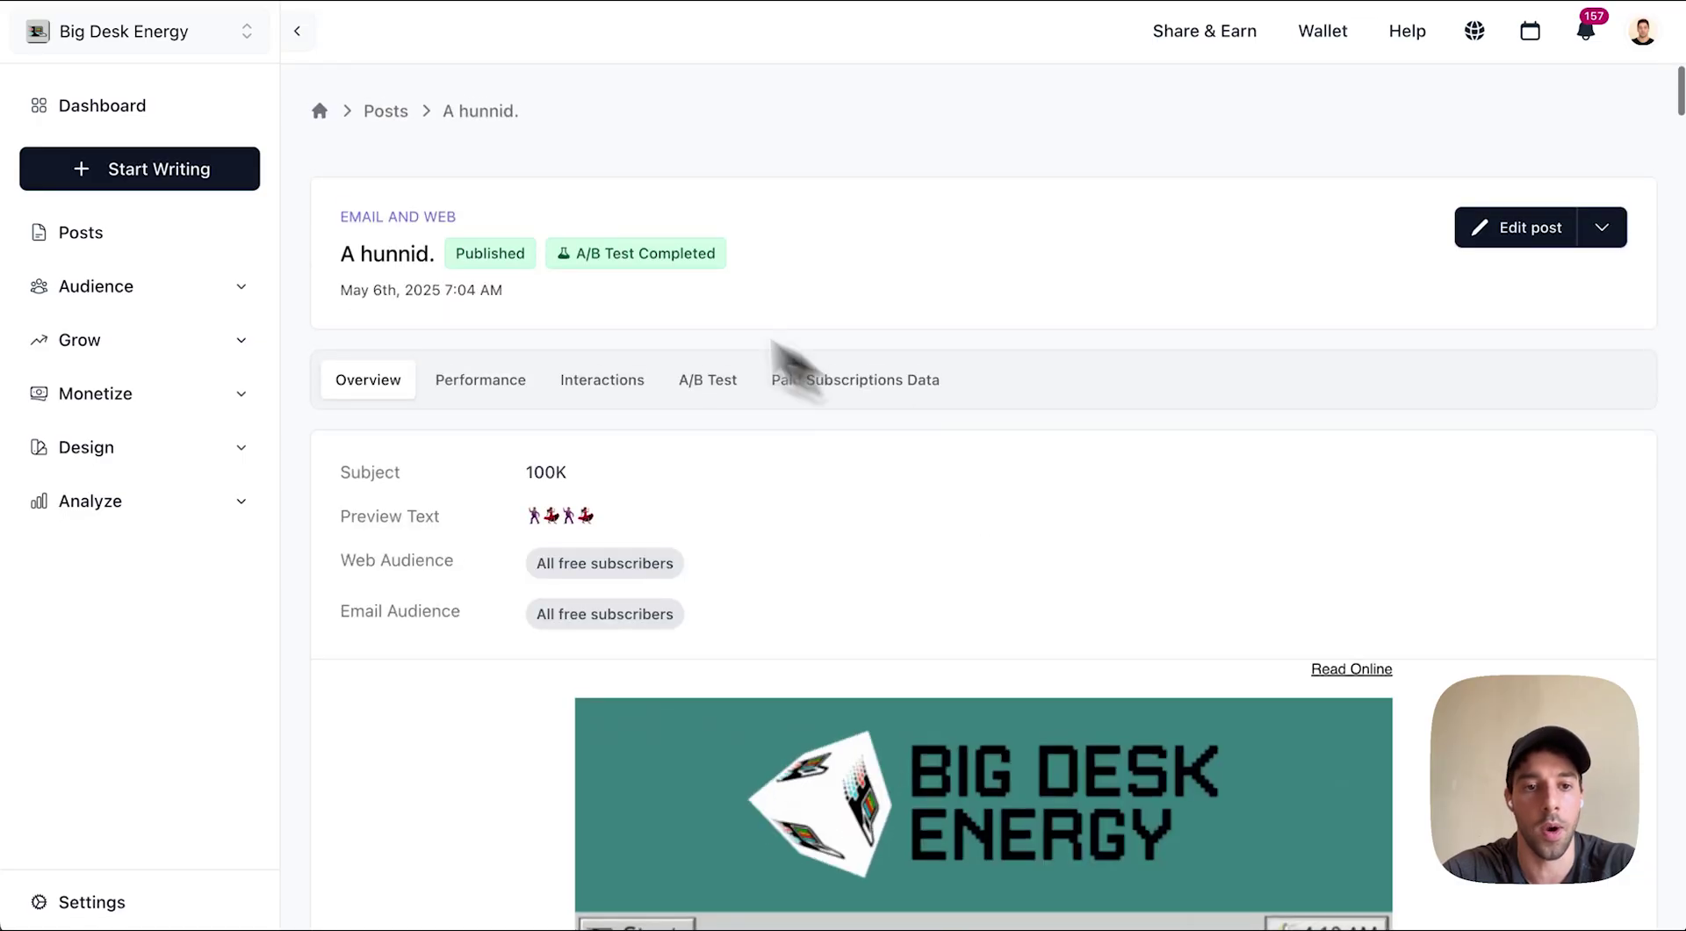
pyautogui.click(496, 386)
pyautogui.scroll(-12, 614, 583)
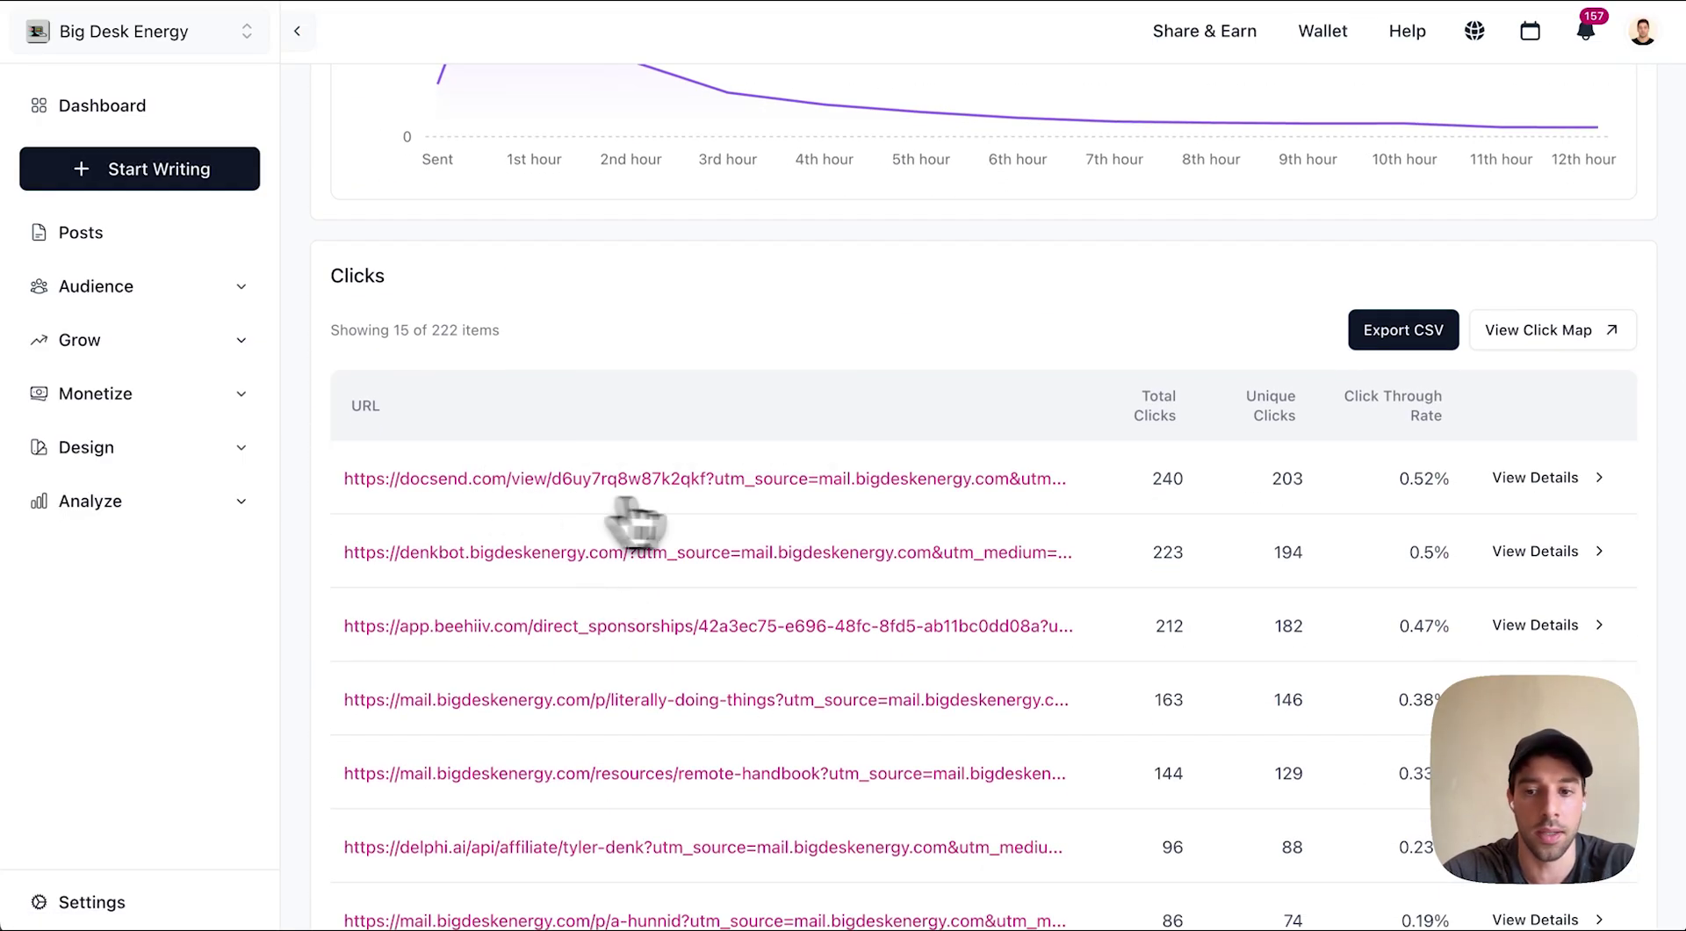
# Step: Export the DocSend link's click details (240 clicks, 203 unique) as a CSV file
pyautogui.click(1526, 491)
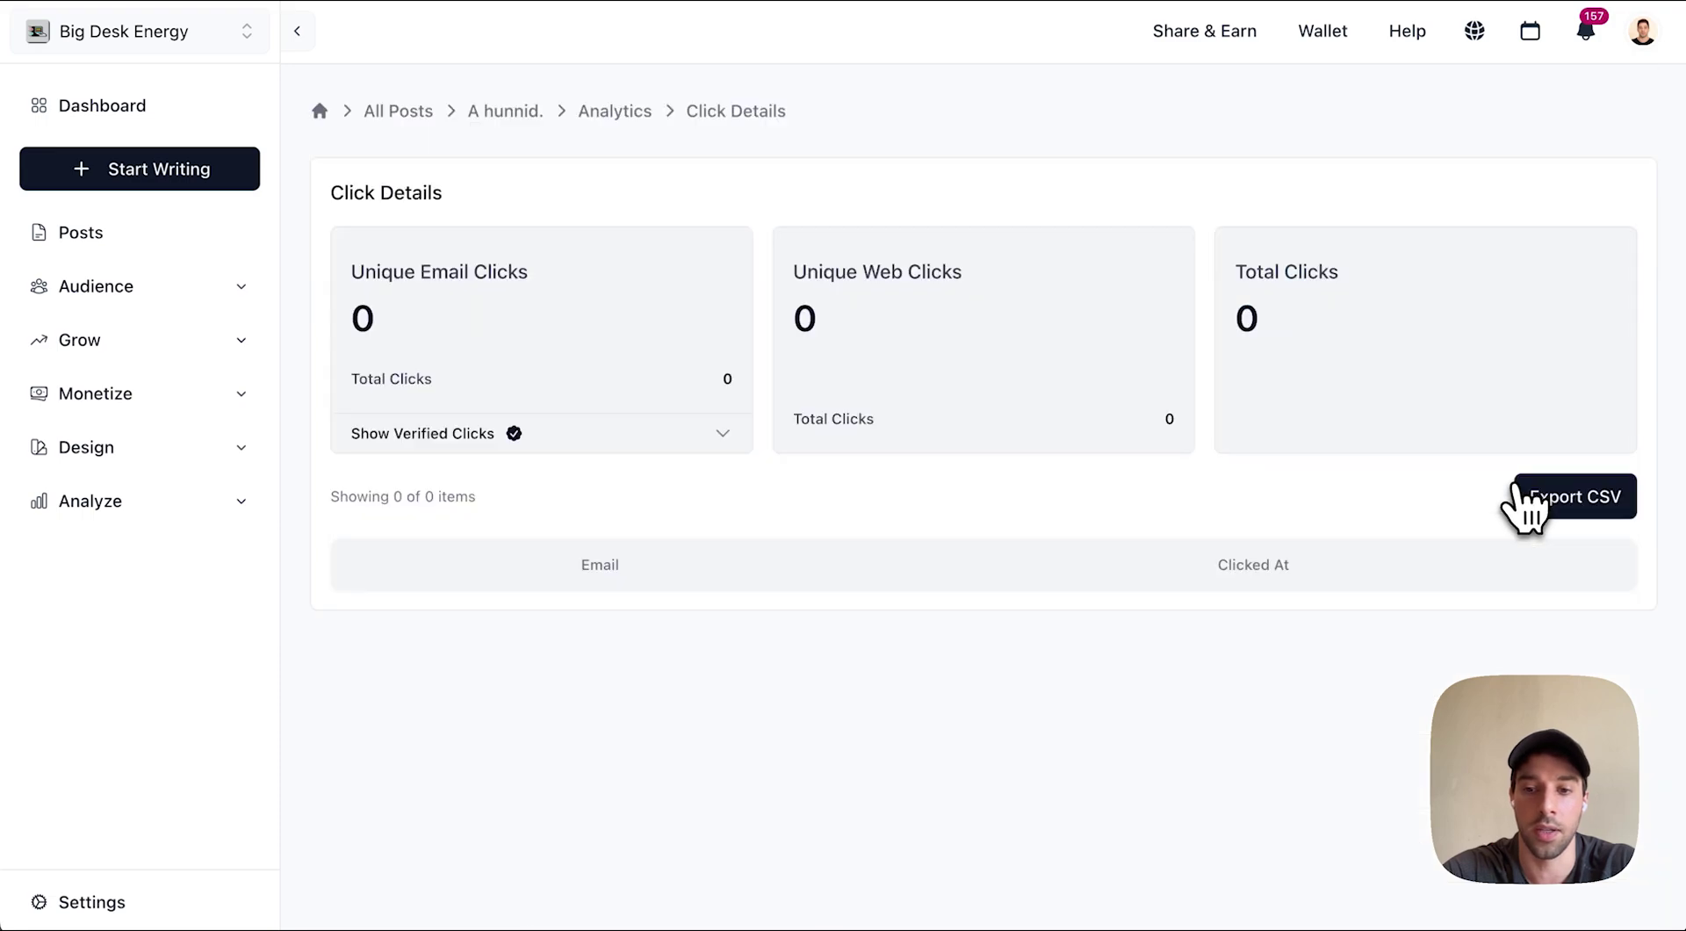
pyautogui.scroll(-5, 843, 761)
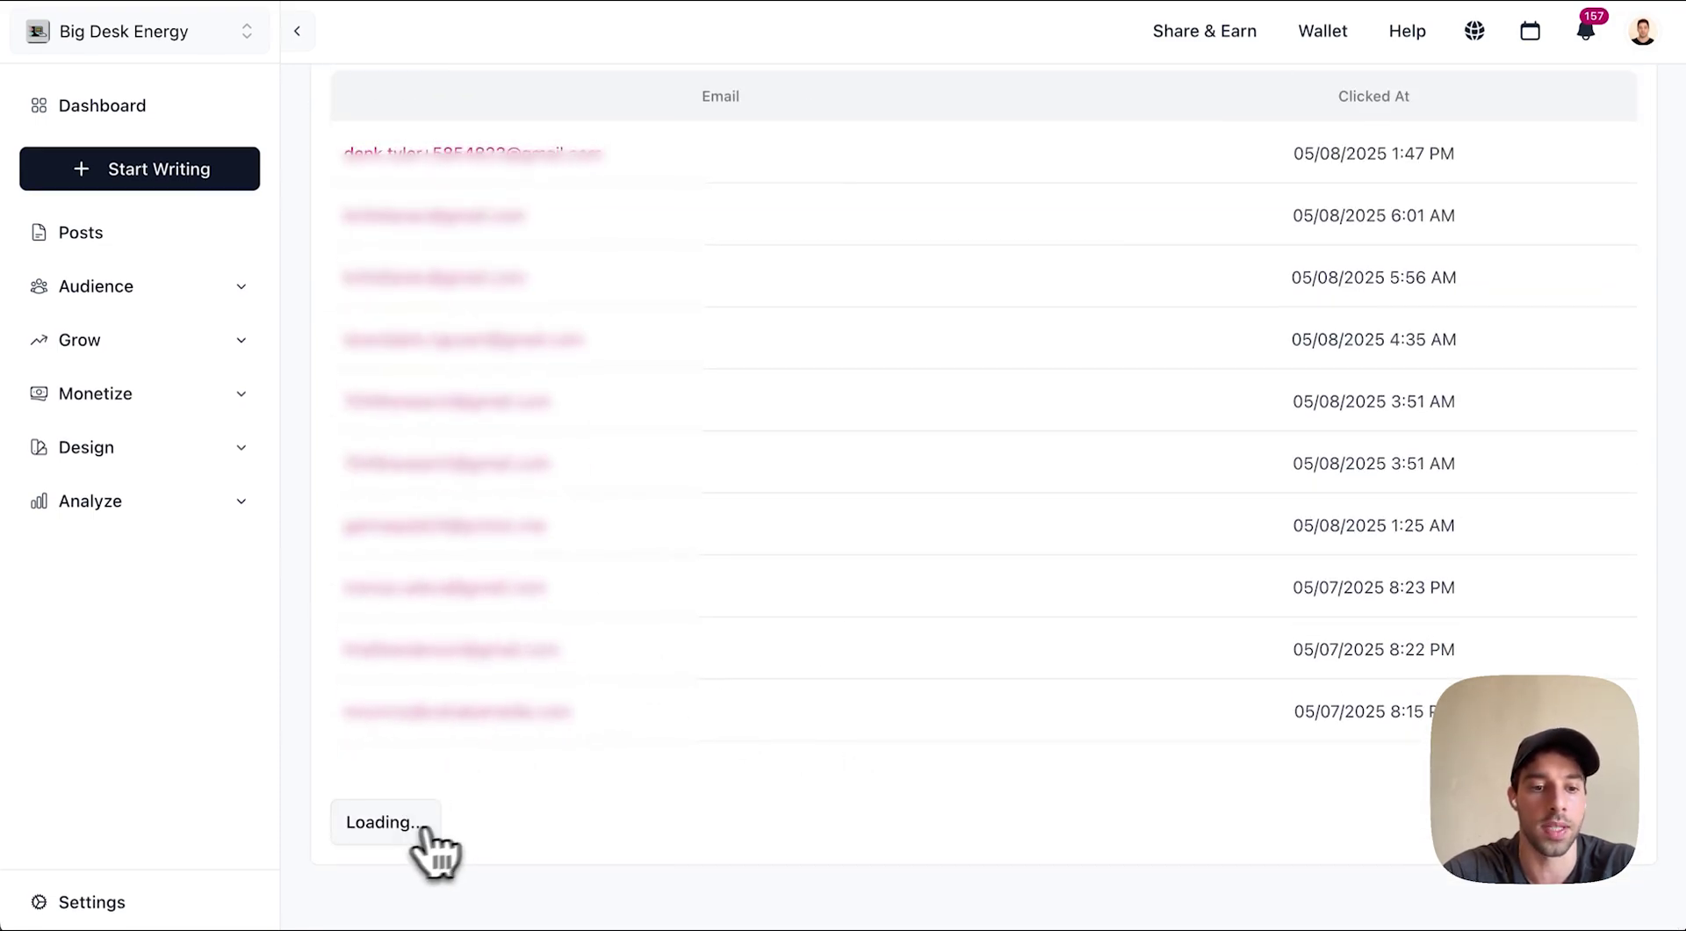
pyautogui.scroll(-8, 640, 837)
pyautogui.scroll(13, 640, 837)
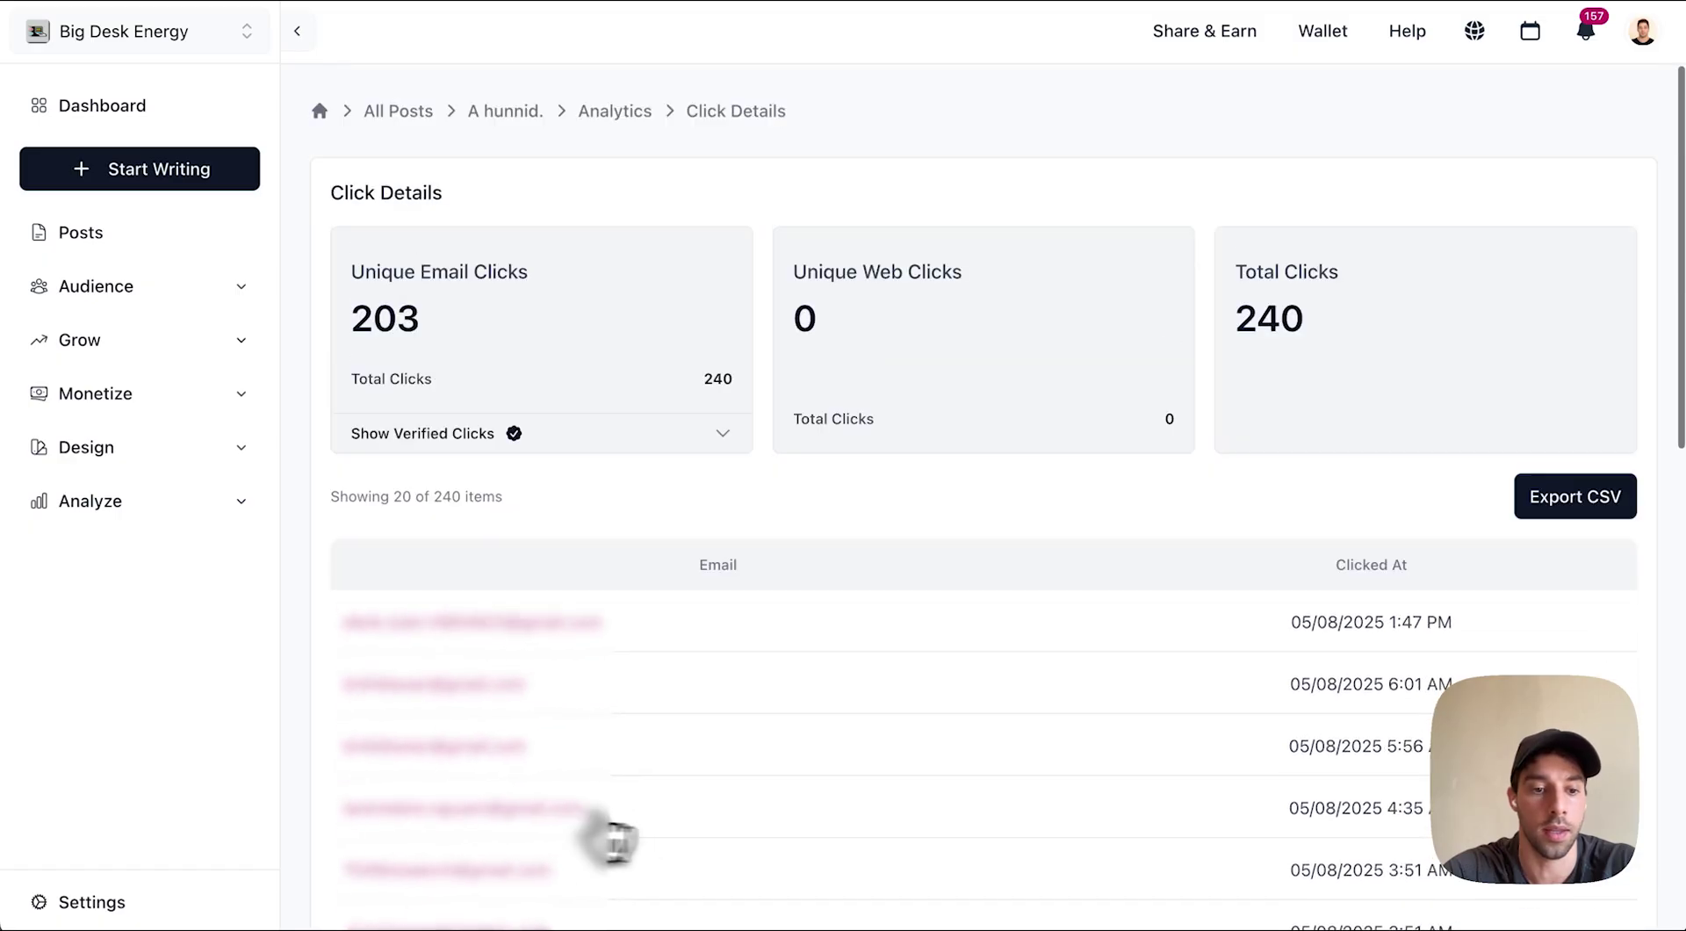
pyautogui.click(1539, 510)
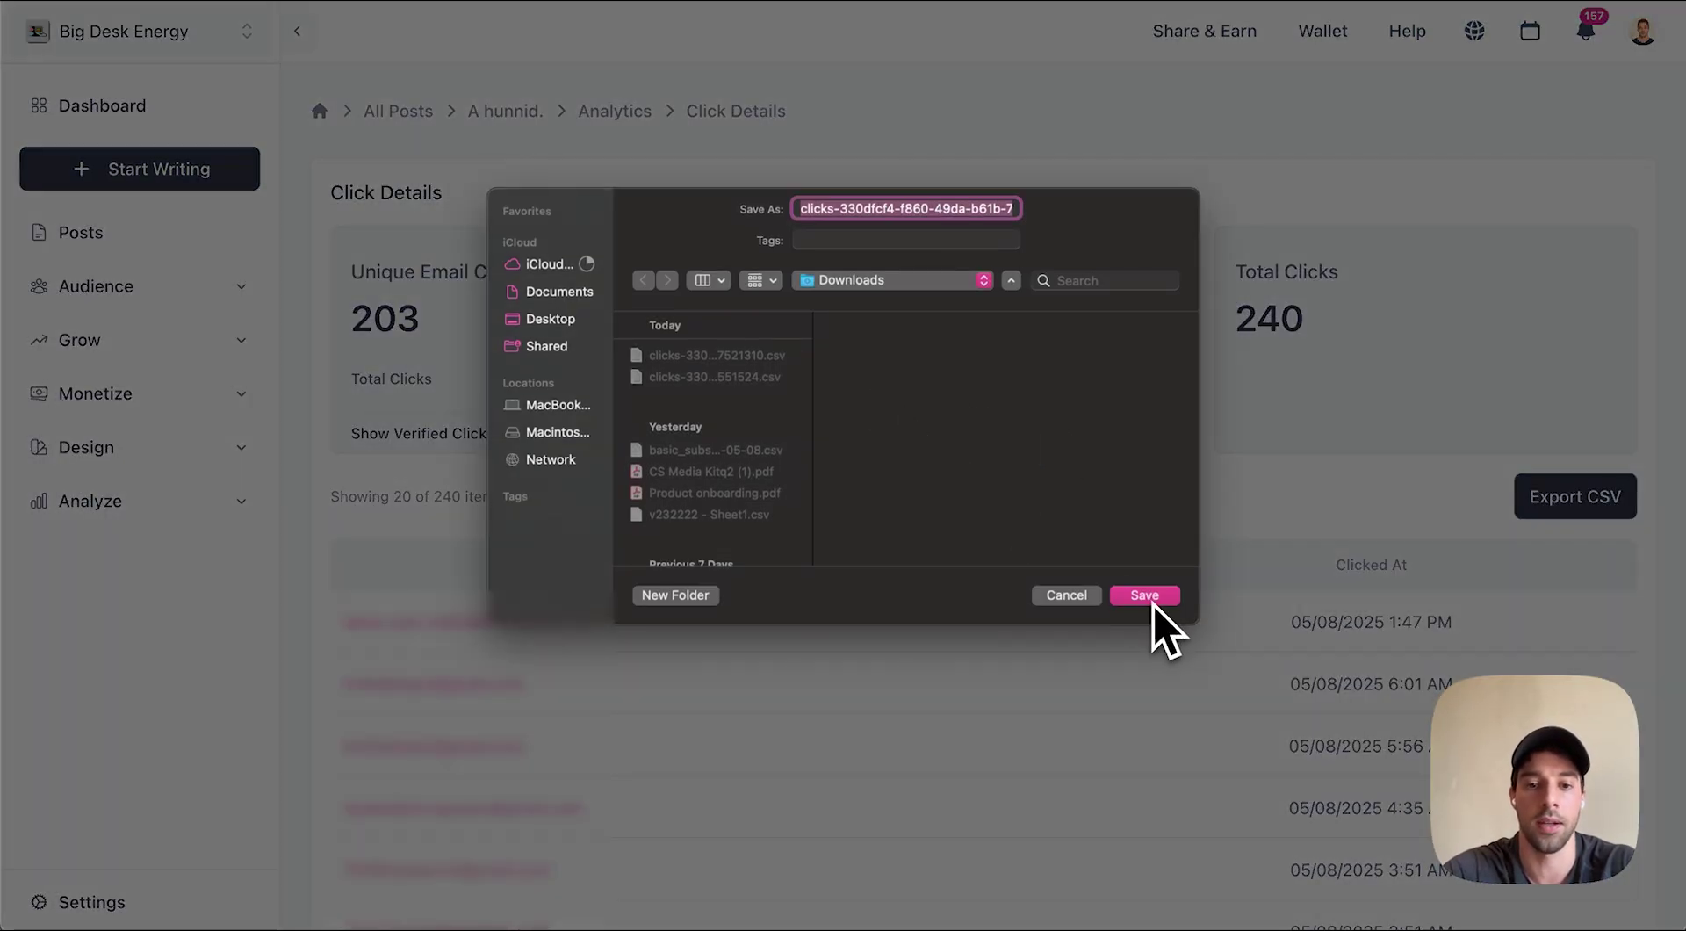
pyautogui.click(1145, 596)
# Step: View click details for the direct-sponsorships link with 212 clicks
pyautogui.hscroll(-5, 835, 516)
pyautogui.scroll(-3, 816, 505)
pyautogui.scroll(-9, 817, 513)
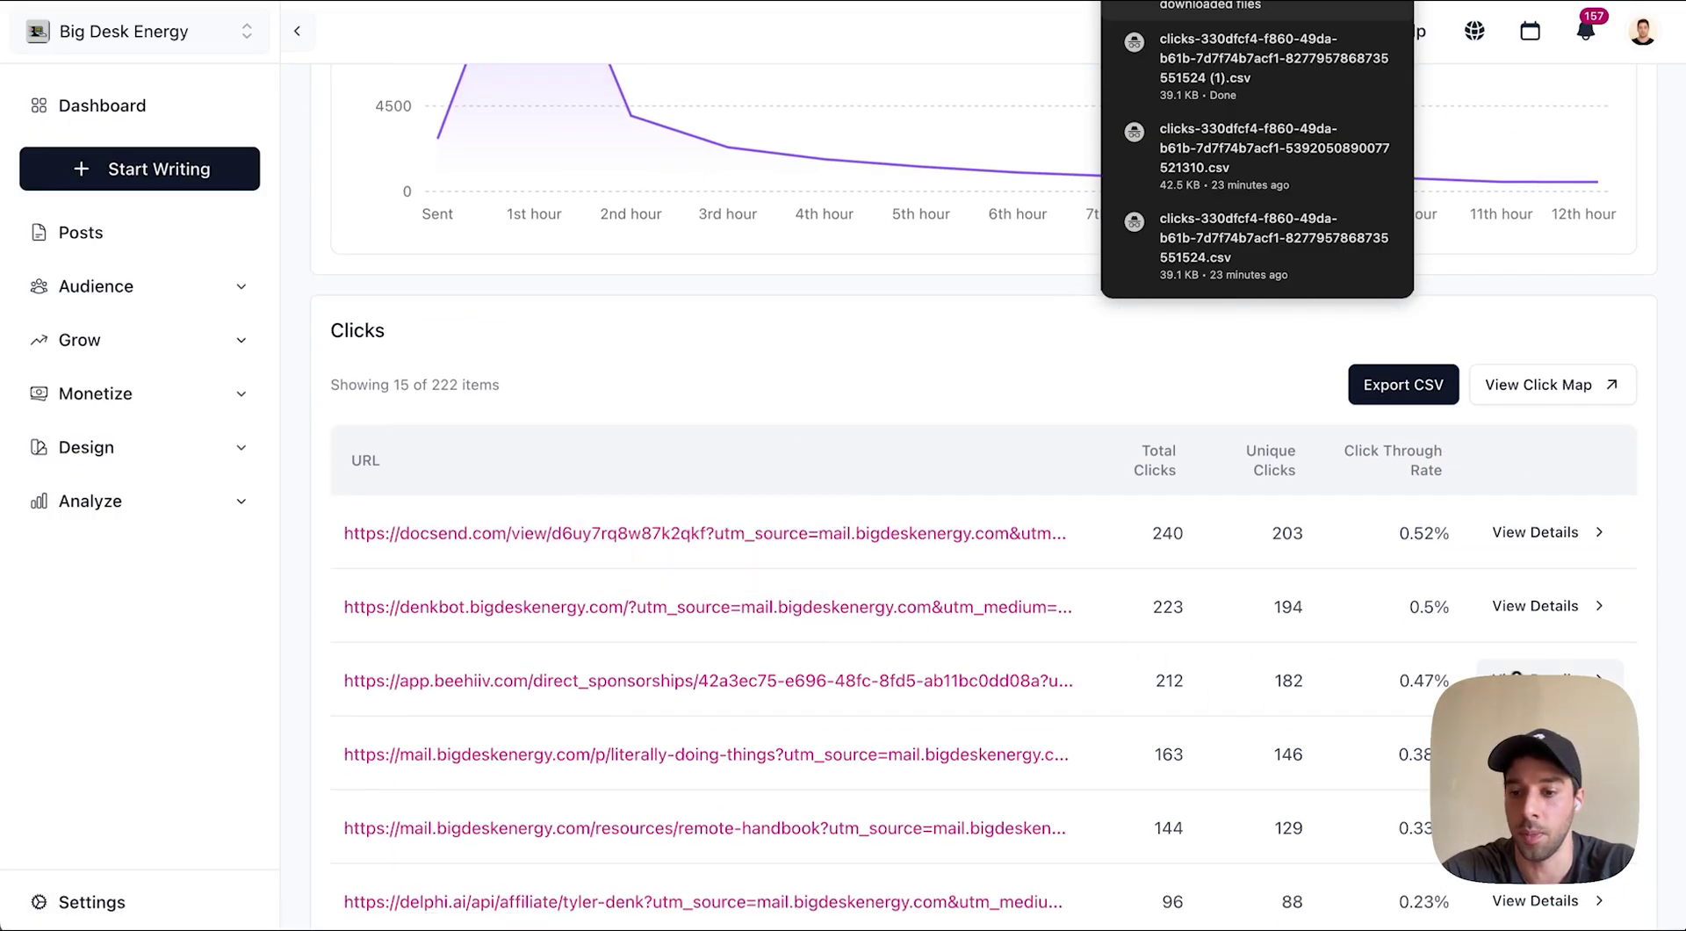
pyautogui.click(1529, 678)
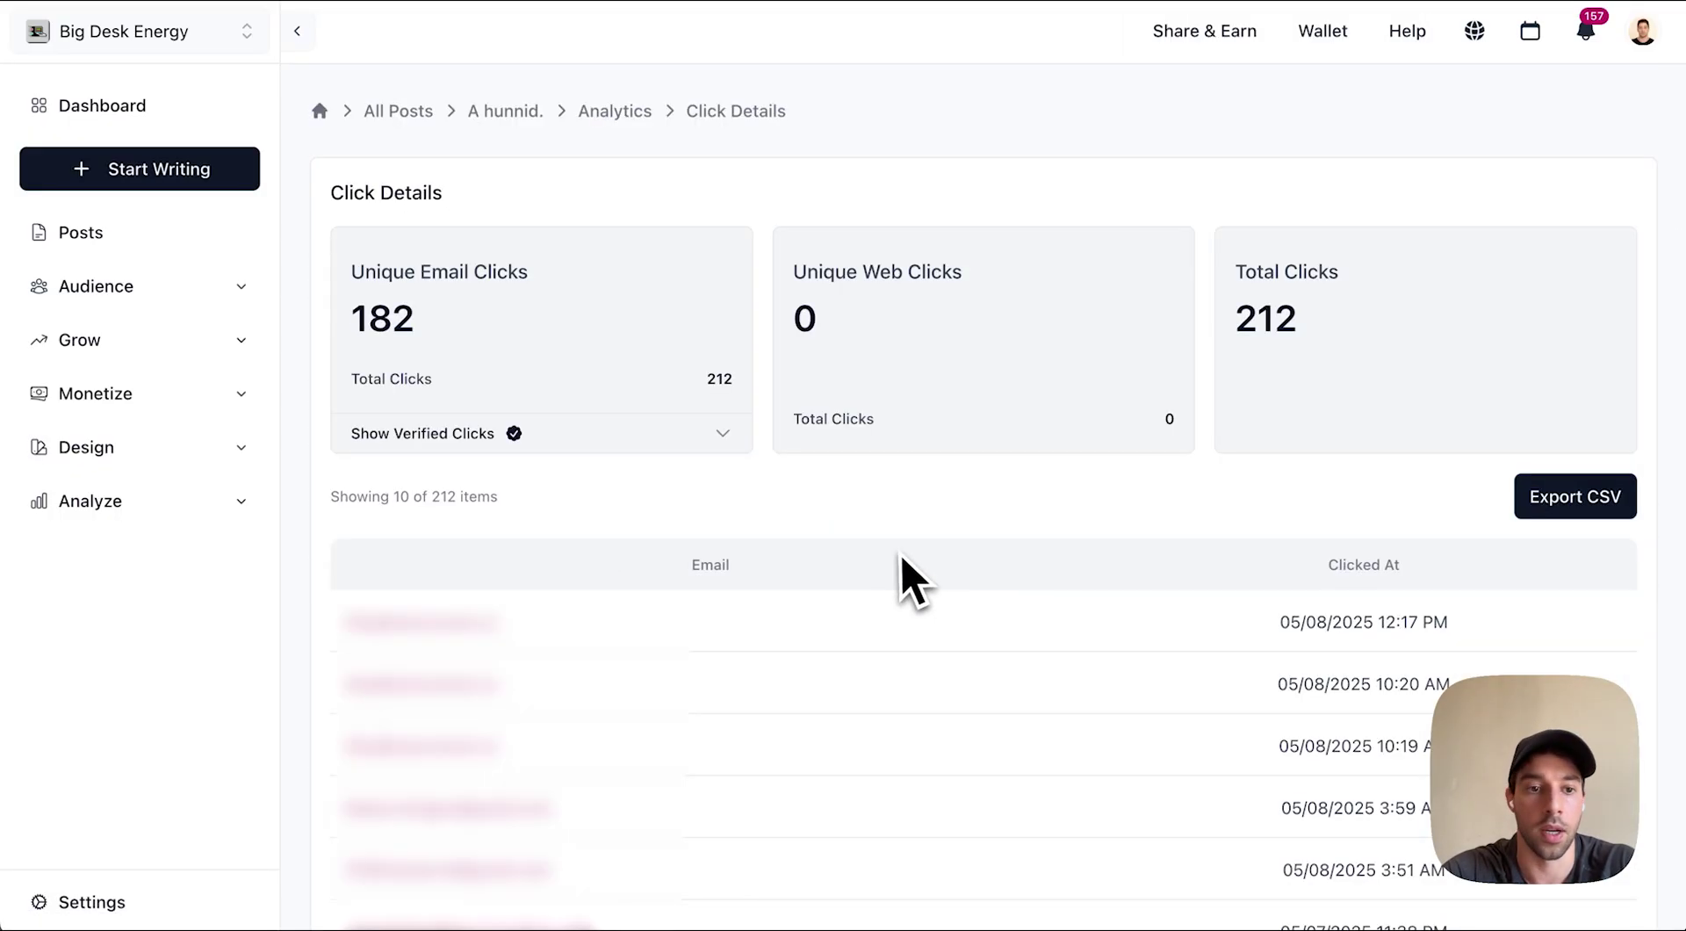
# Step: Export the direct-sponsorships link's 212 clicks (182 unique) to a CSV file and save it
pyautogui.scroll(-5, 905, 575)
pyautogui.scroll(5, 905, 575)
pyautogui.click(1565, 510)
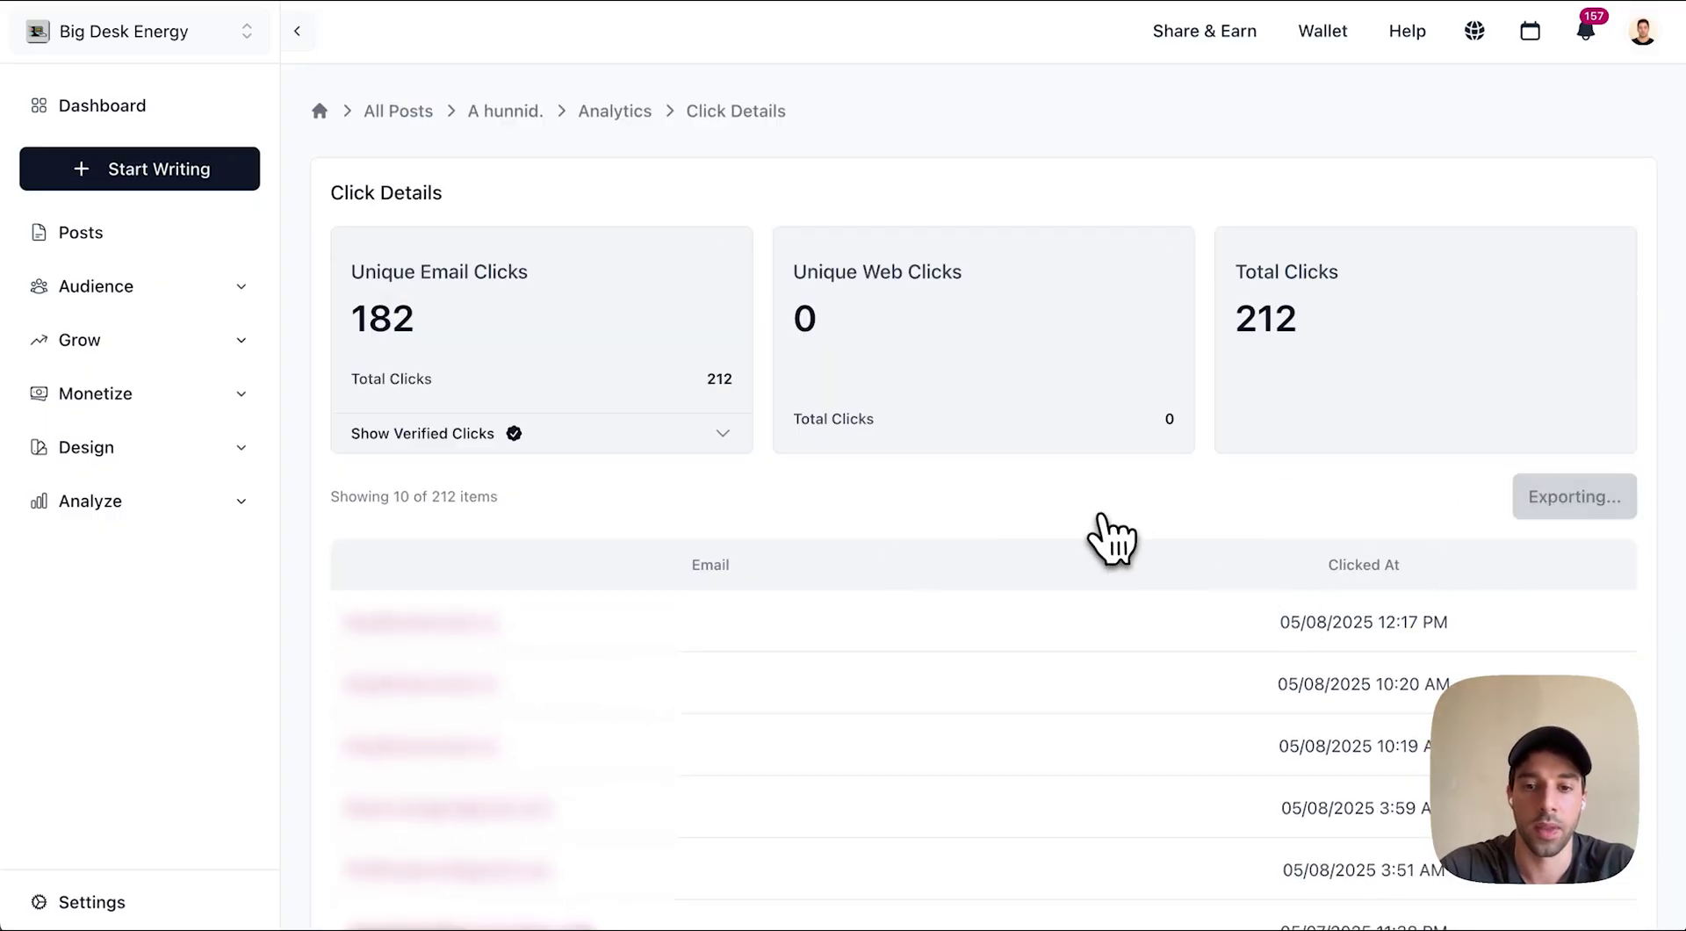
pyautogui.press('Return')
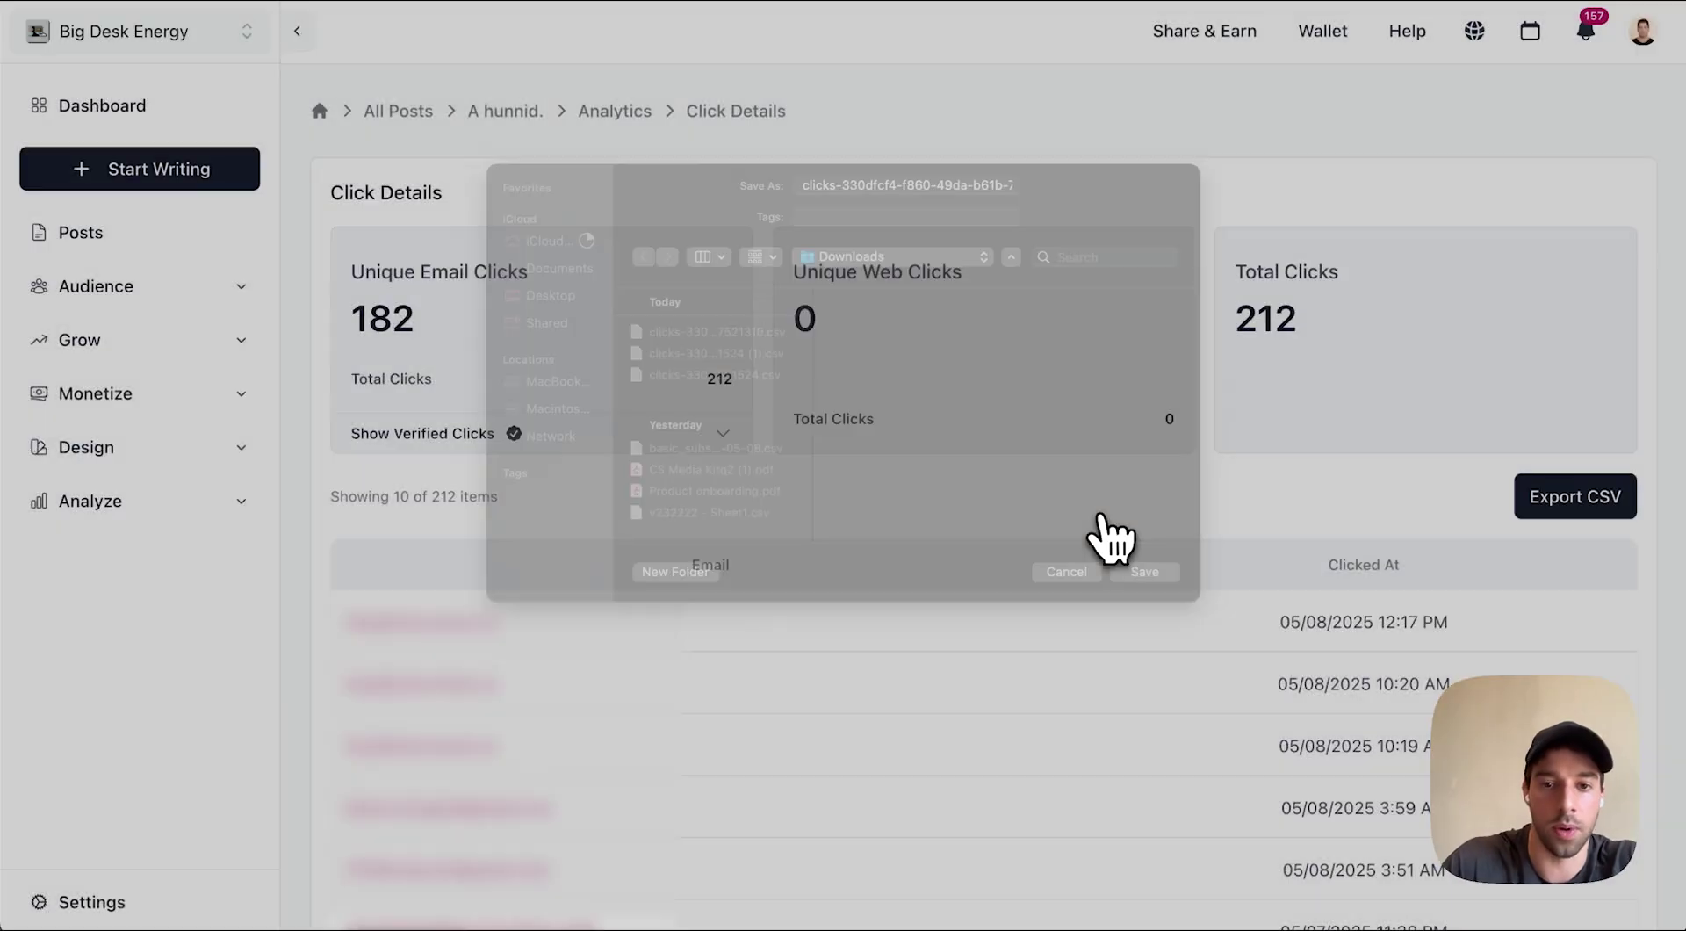